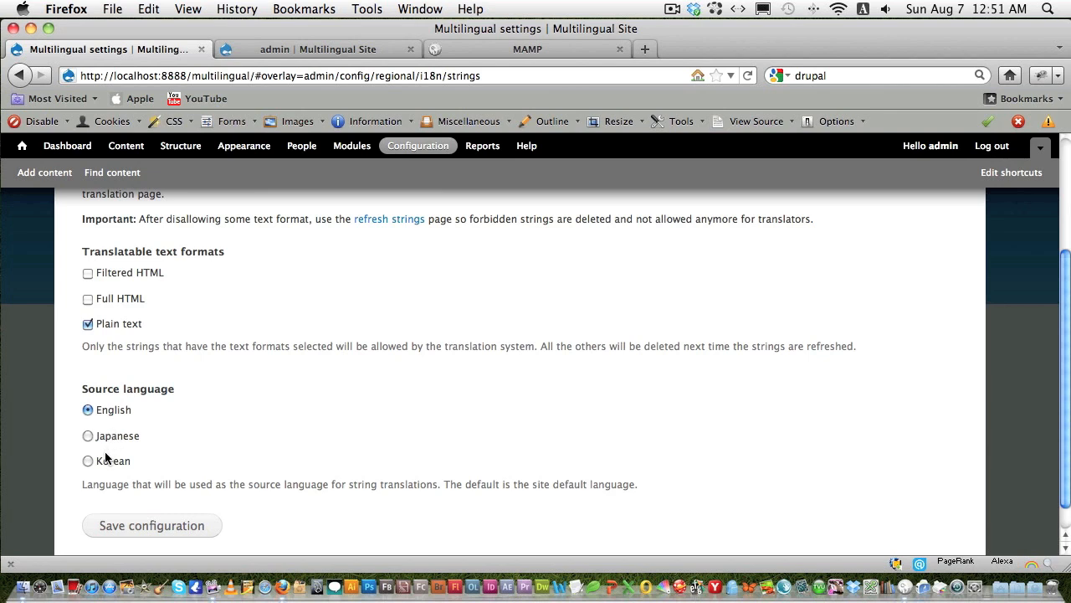
# Save the string translation settings and open the Basic page content type's settings
pyautogui.click(154, 526)
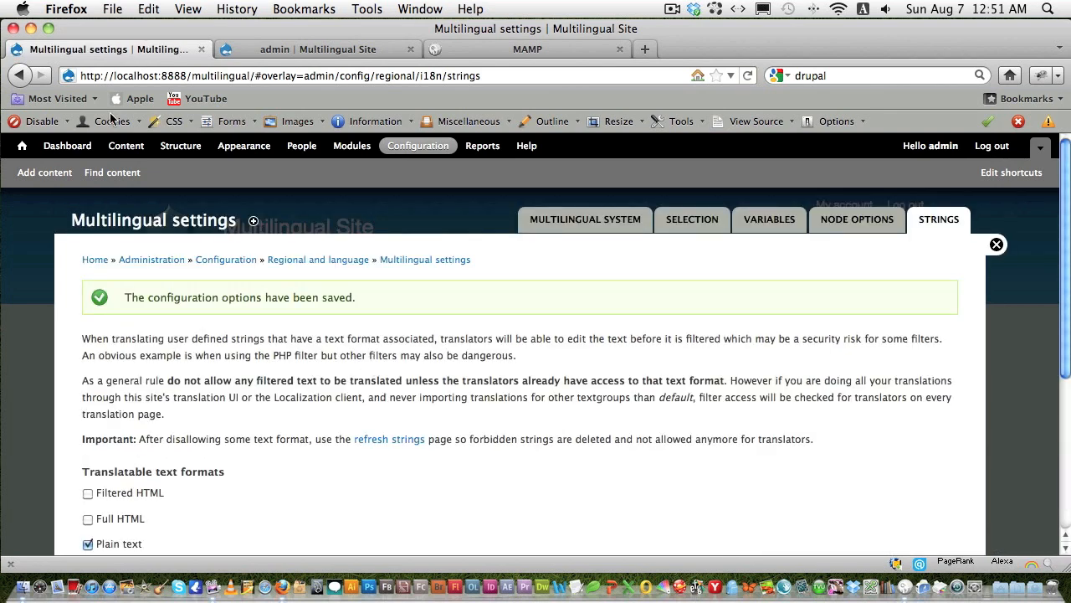
pyautogui.click(180, 146)
pyautogui.click(151, 342)
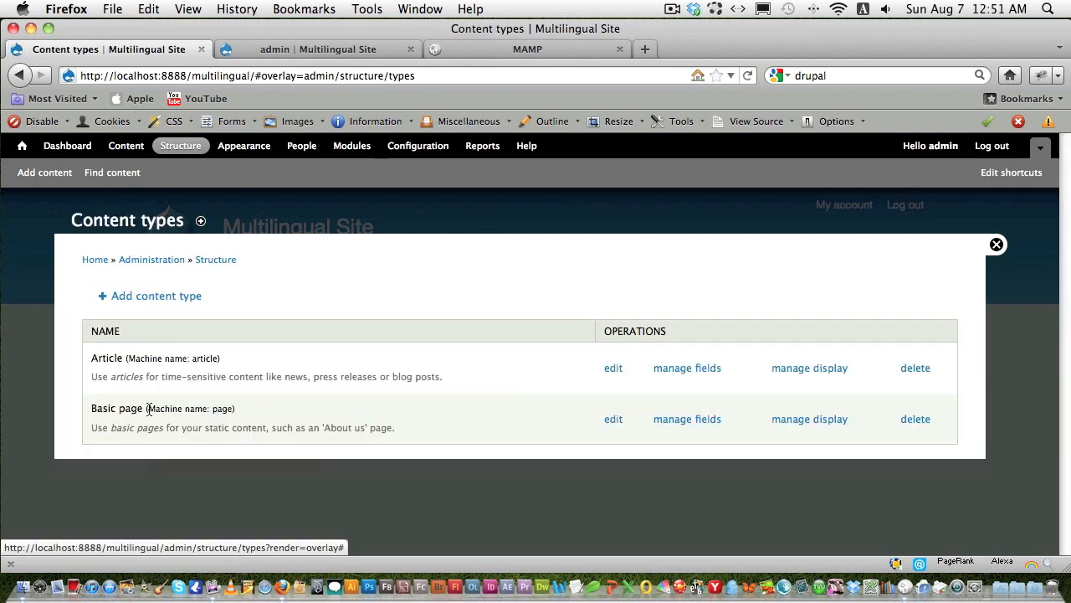
pyautogui.click(613, 419)
pyautogui.scroll(-10, 509, 383)
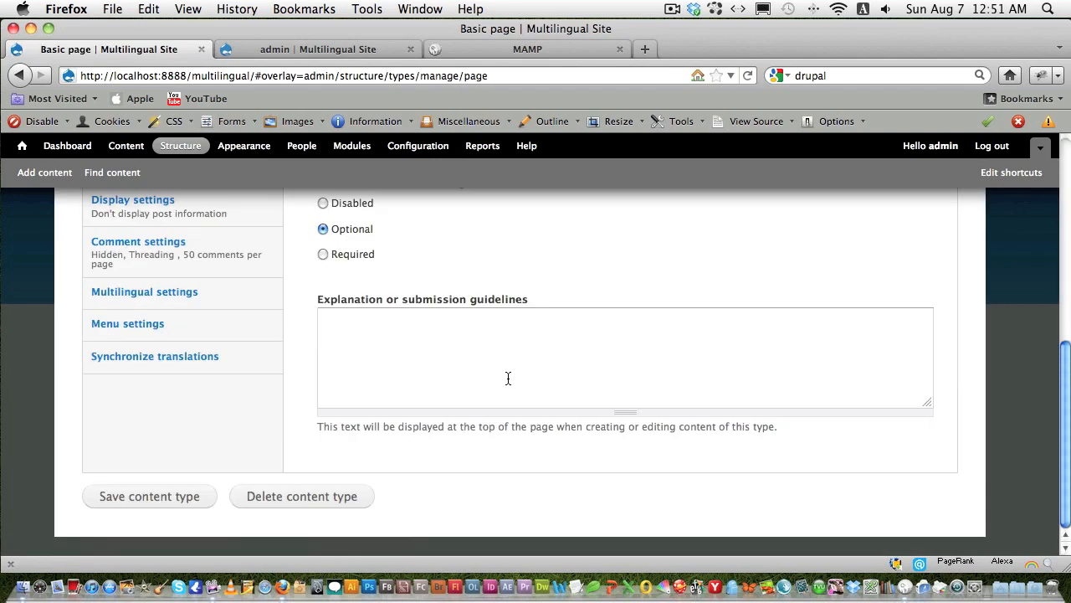
pyautogui.scroll(10, 508, 378)
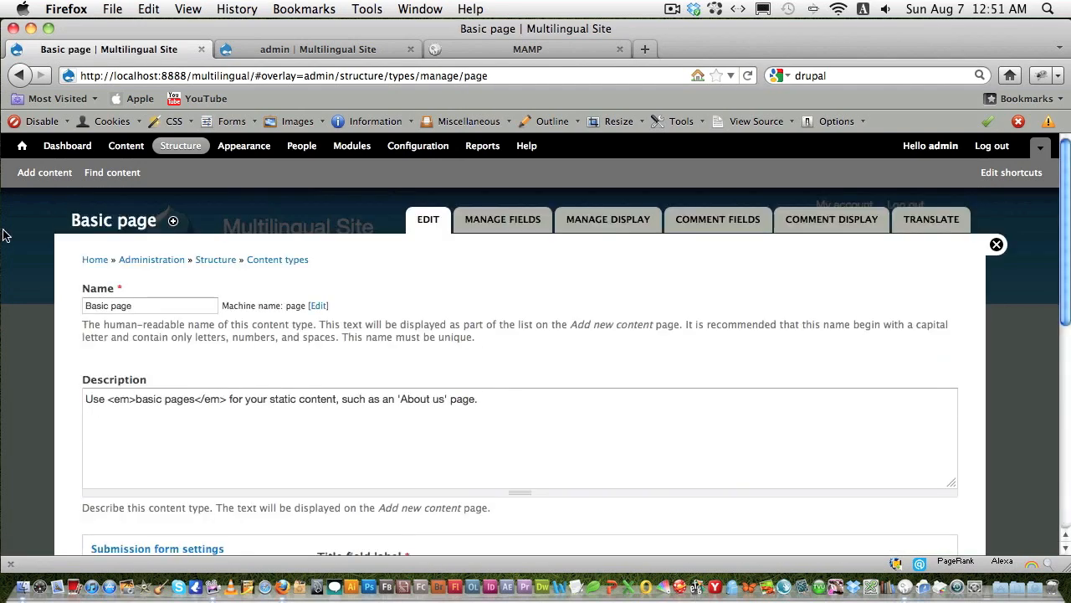
# Open a new Basic page form and check which fields it offers
pyautogui.click(36, 175)
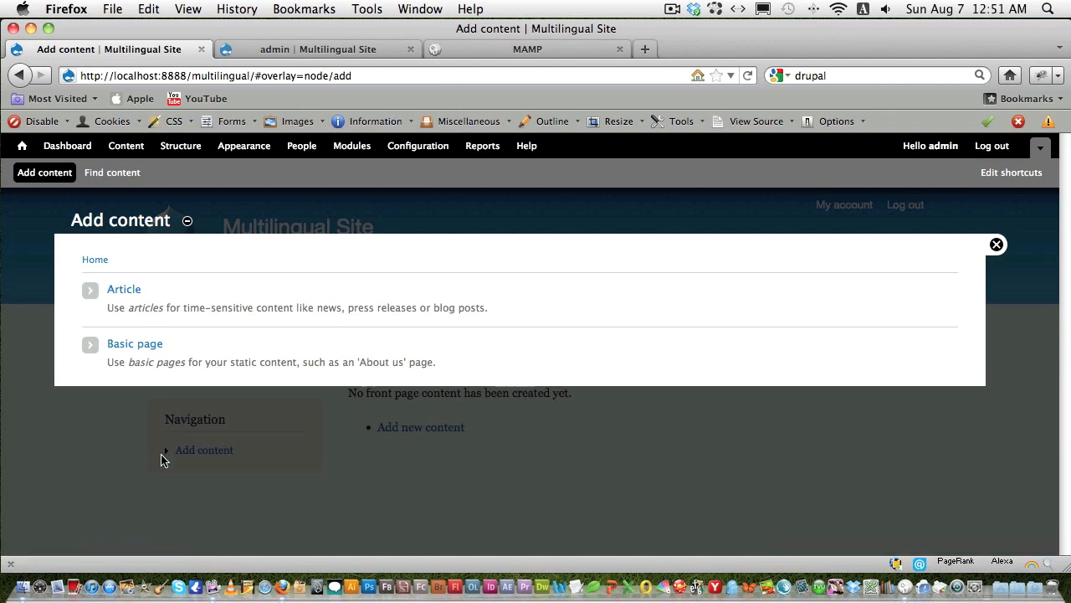
pyautogui.click(137, 343)
pyautogui.scroll(-10, 403, 382)
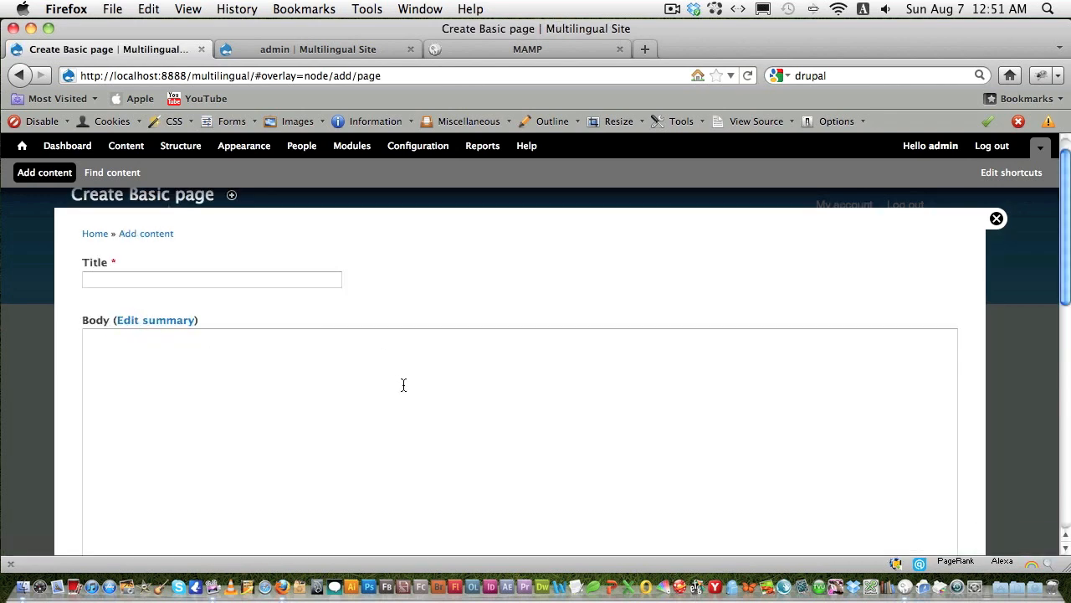
pyautogui.scroll(8, 405, 385)
pyautogui.scroll(2, 362, 395)
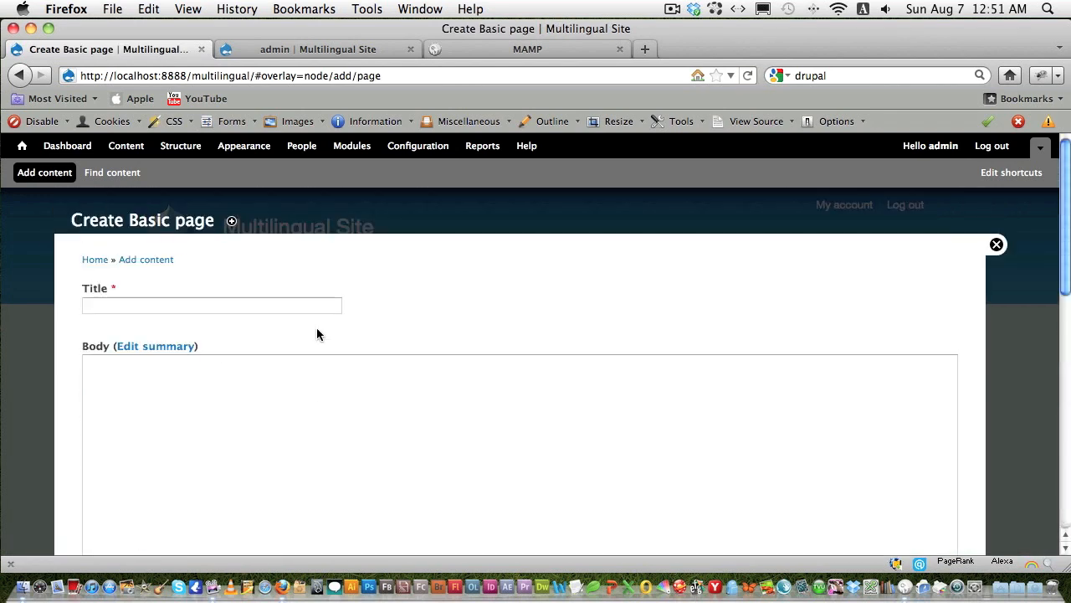
# Set multilingual support to Enabled in the publishing options of the Basic page content type
pyautogui.click(171, 148)
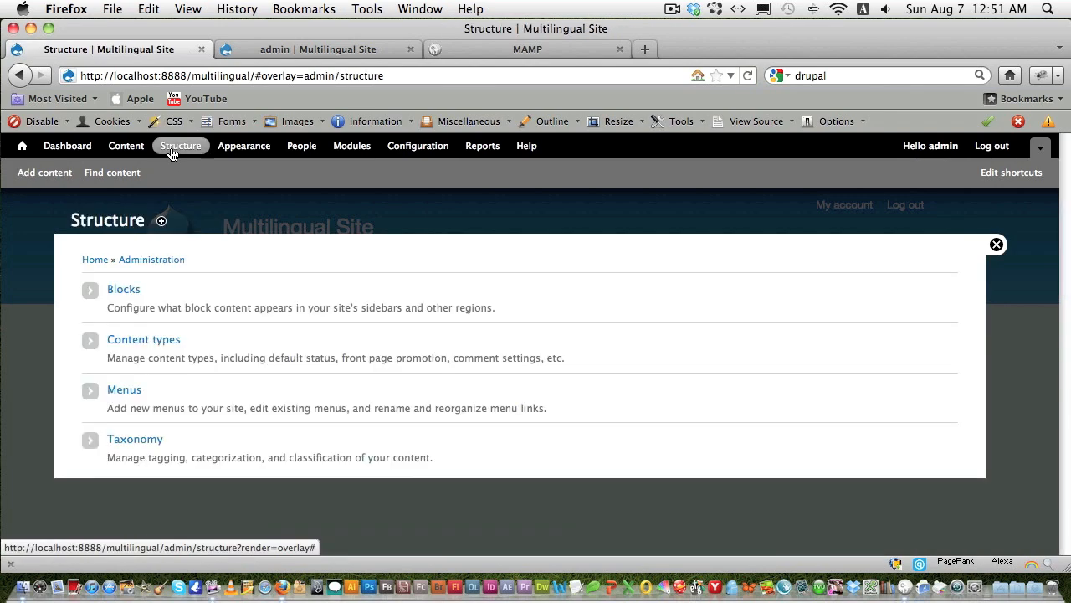
pyautogui.click(147, 345)
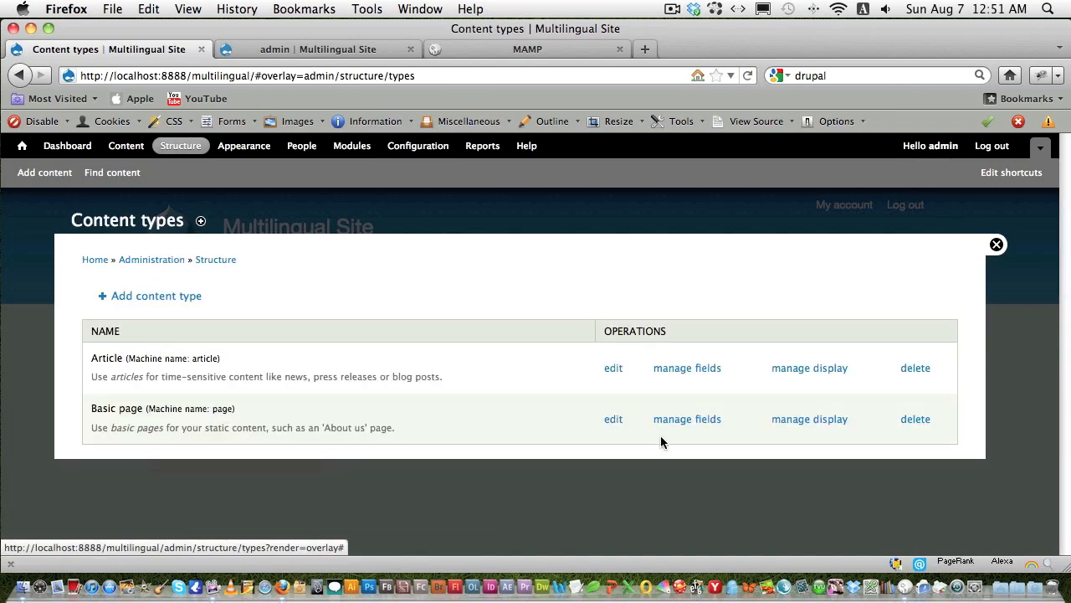
pyautogui.click(614, 418)
pyautogui.scroll(-10, 524, 383)
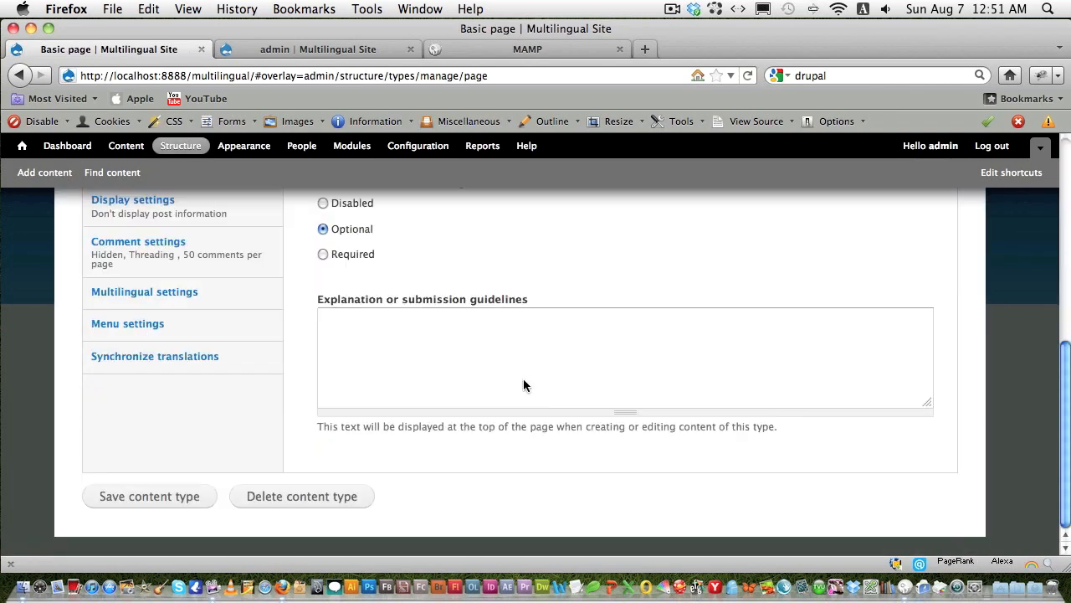
pyautogui.scroll(3, 271, 307)
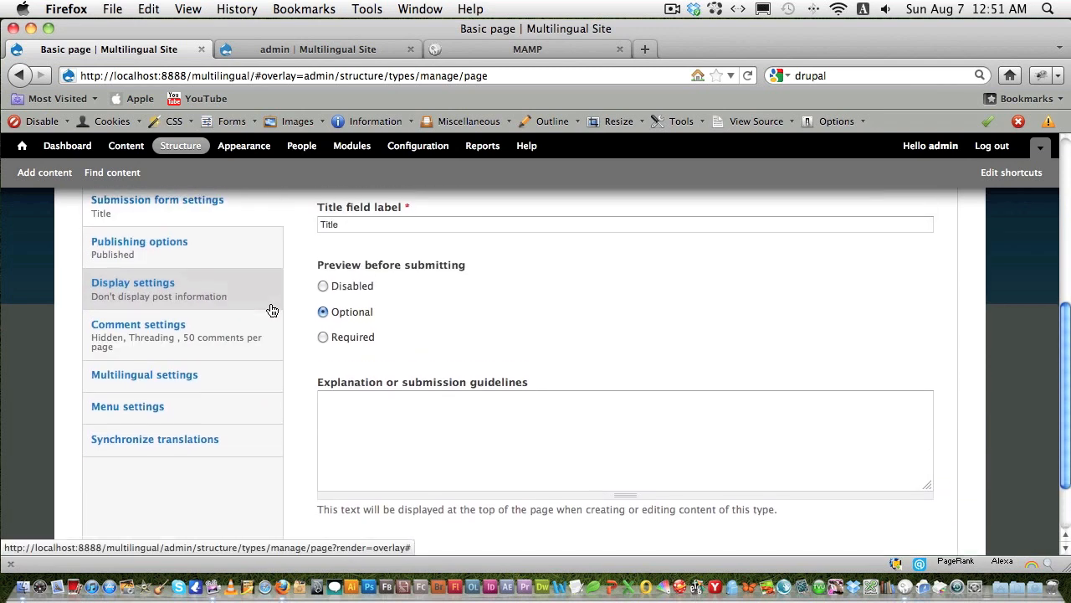
pyautogui.click(220, 262)
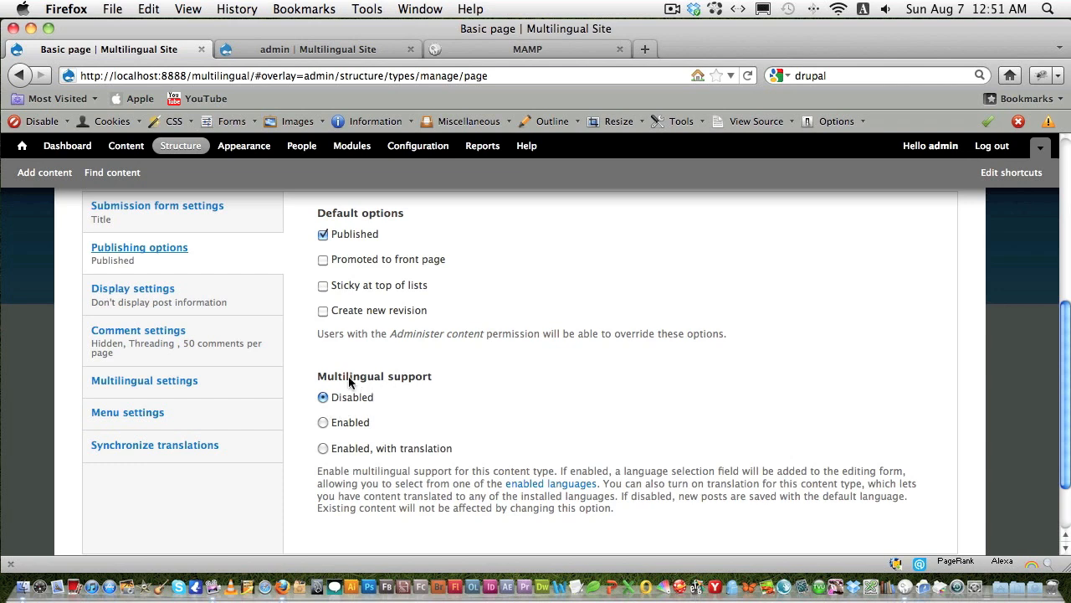
pyautogui.moveTo(349, 381); pyautogui.dragTo(472, 372)
pyautogui.click(484, 379)
pyautogui.scroll(-2, 483, 383)
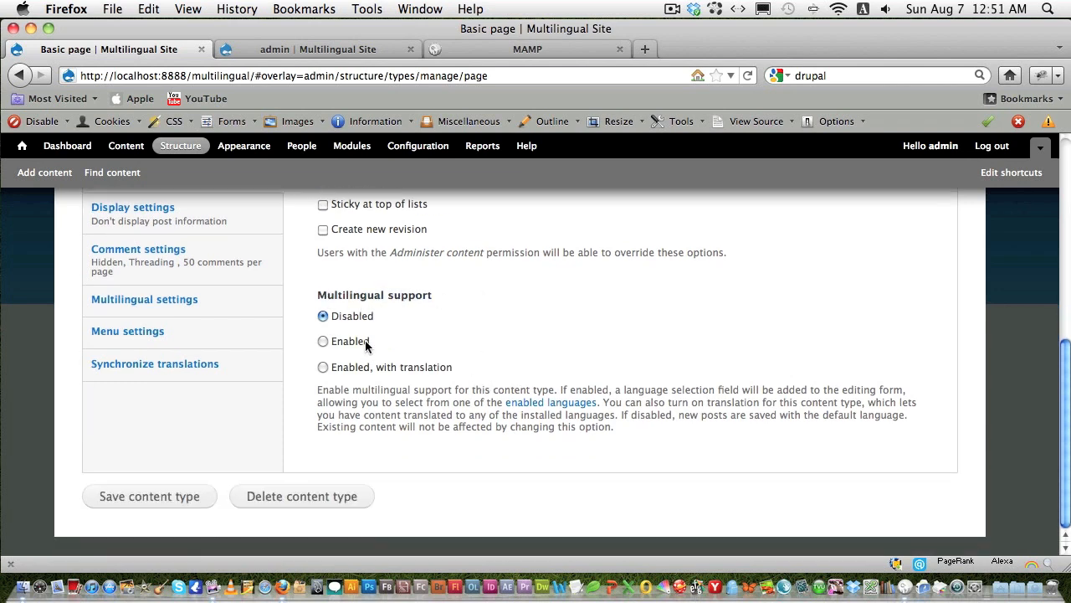
pyautogui.click(322, 342)
# Review the extended language options of the Basic page content type and save it
pyautogui.click(184, 307)
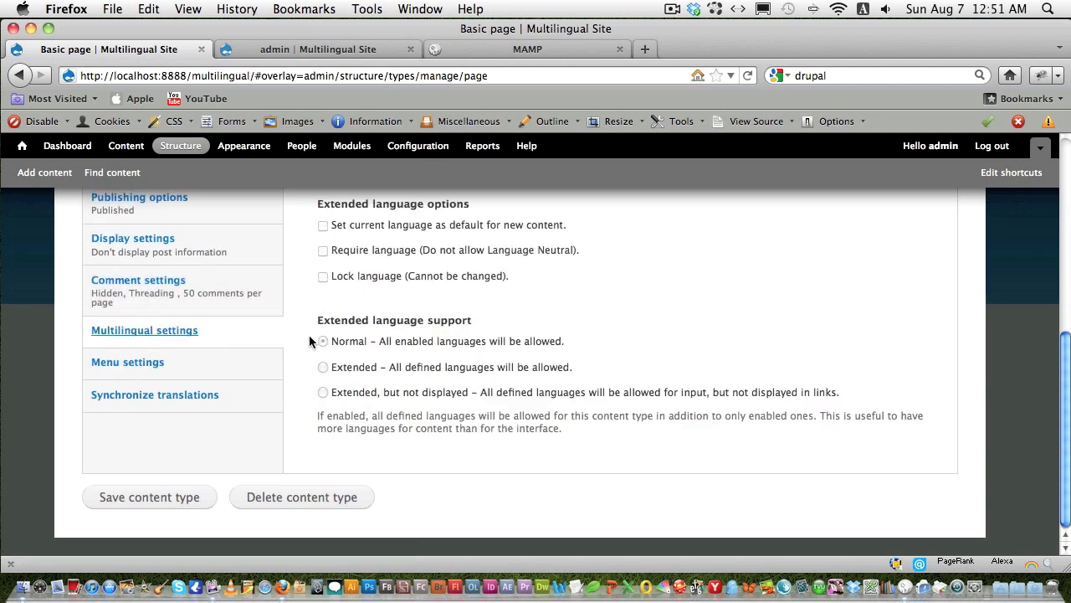
pyautogui.scroll(1, 335, 341)
pyautogui.scroll(1, 345, 341)
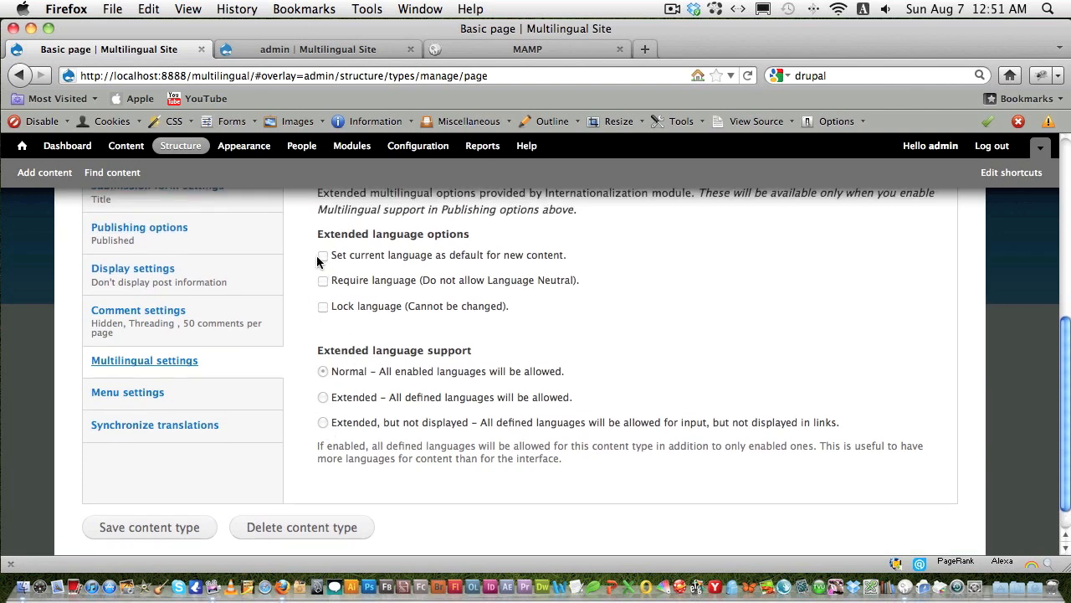
pyautogui.click(166, 529)
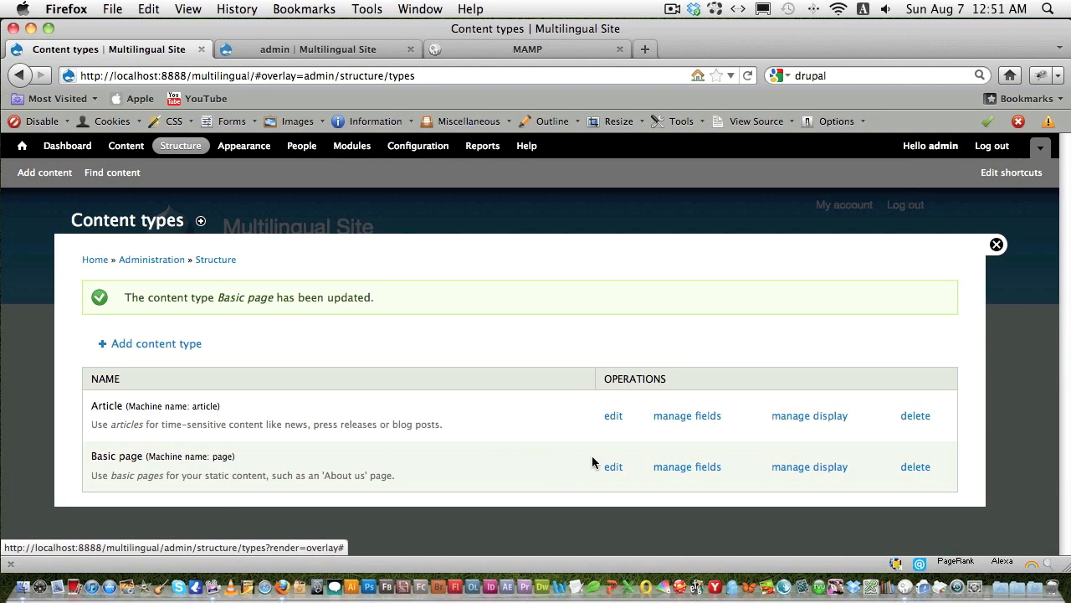
# Reopen the Basic page content type and turn on Require language (Do not allow Language Neutral)
pyautogui.click(610, 466)
pyautogui.scroll(-15, 544, 418)
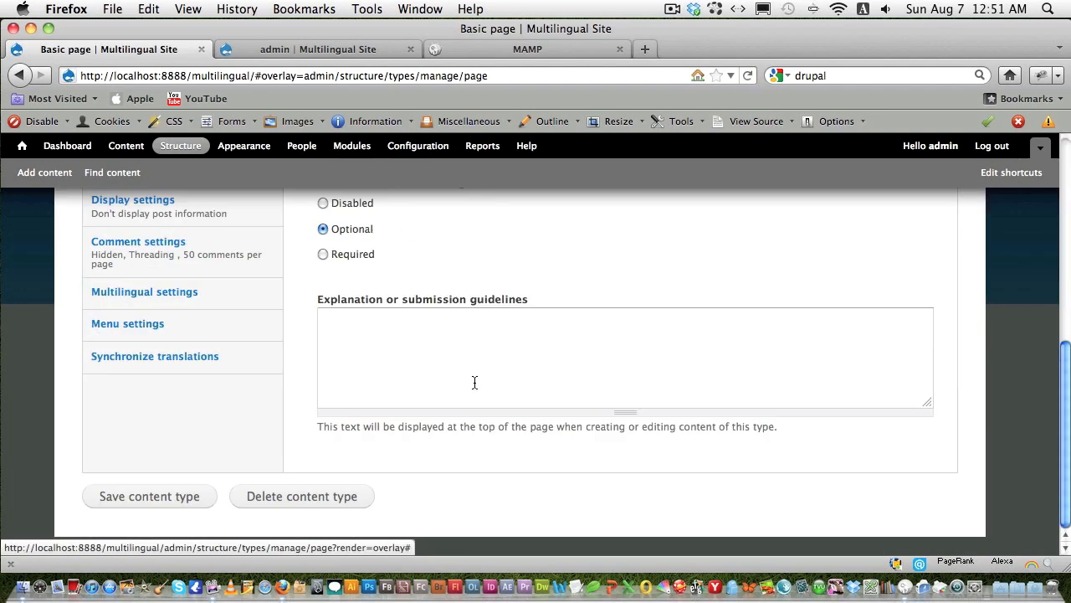
pyautogui.click(206, 306)
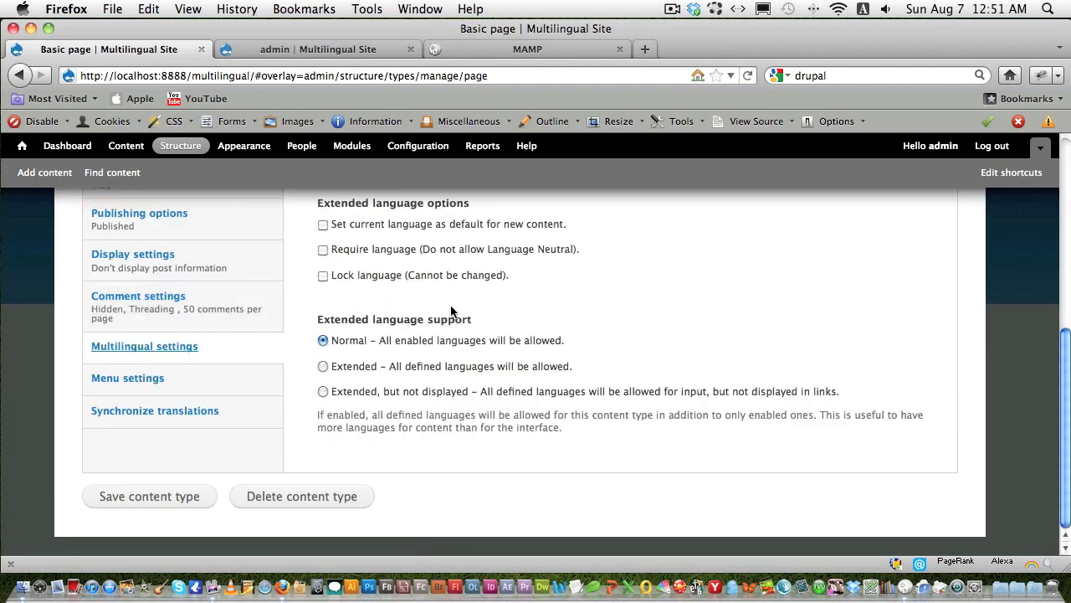
pyautogui.scroll(1, 467, 307)
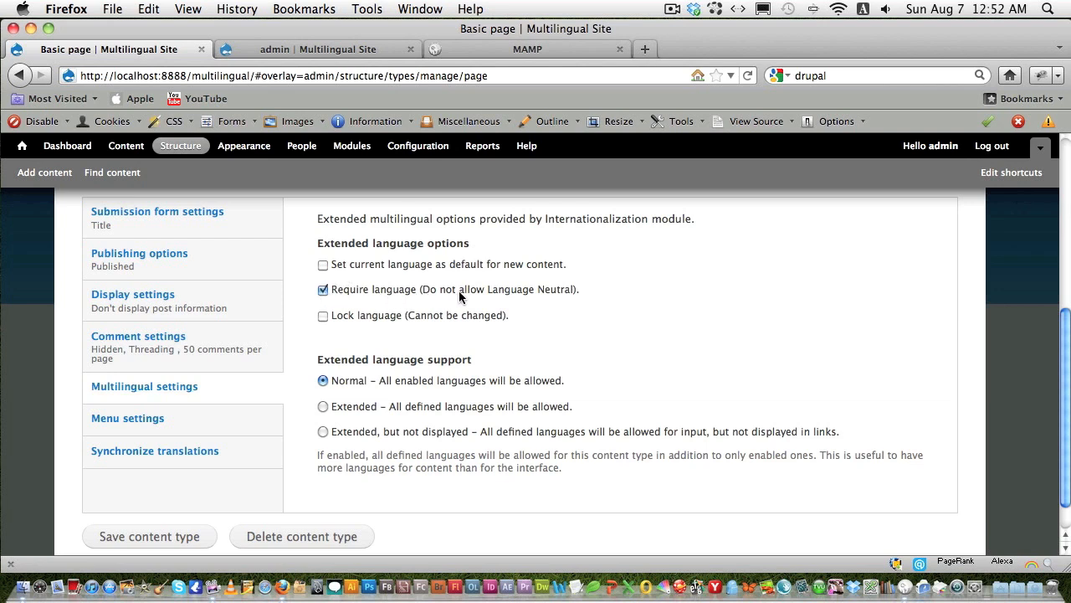
pyautogui.moveTo(575, 289); pyautogui.dragTo(489, 292)
# Open the site's content administration in a separate browser tab and start creating a Basic page there
pyautogui.rightClick(121, 148)
pyautogui.click(134, 156)
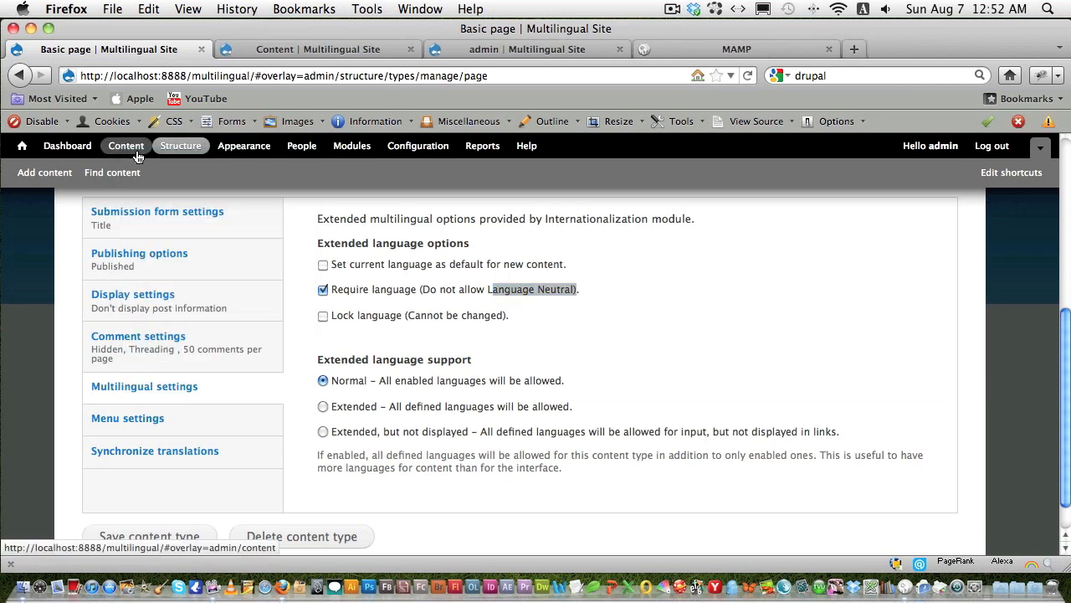
pyautogui.click(281, 51)
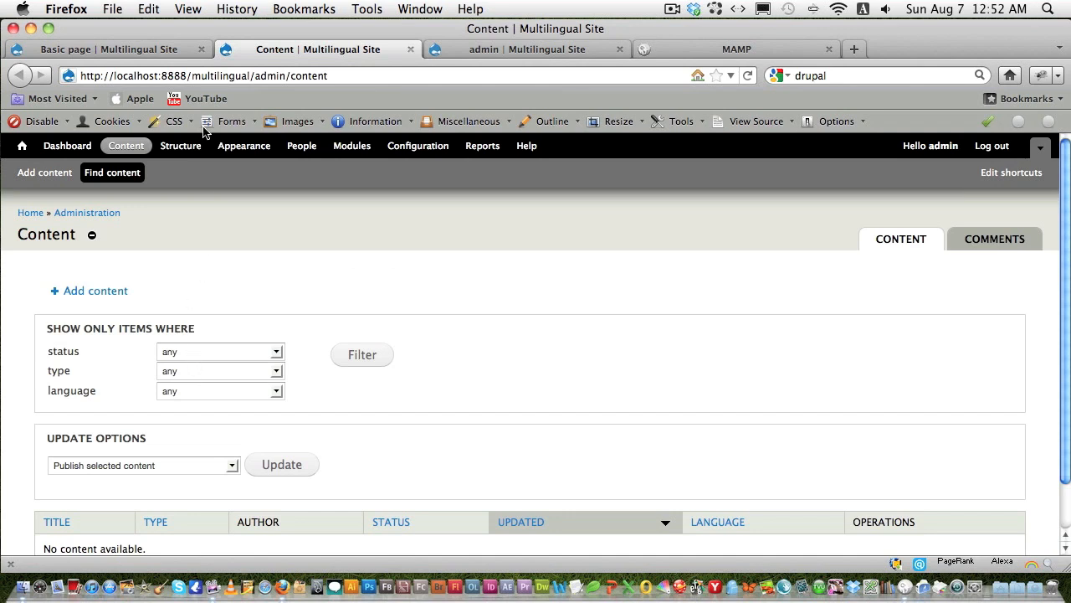
pyautogui.click(50, 176)
pyautogui.click(102, 339)
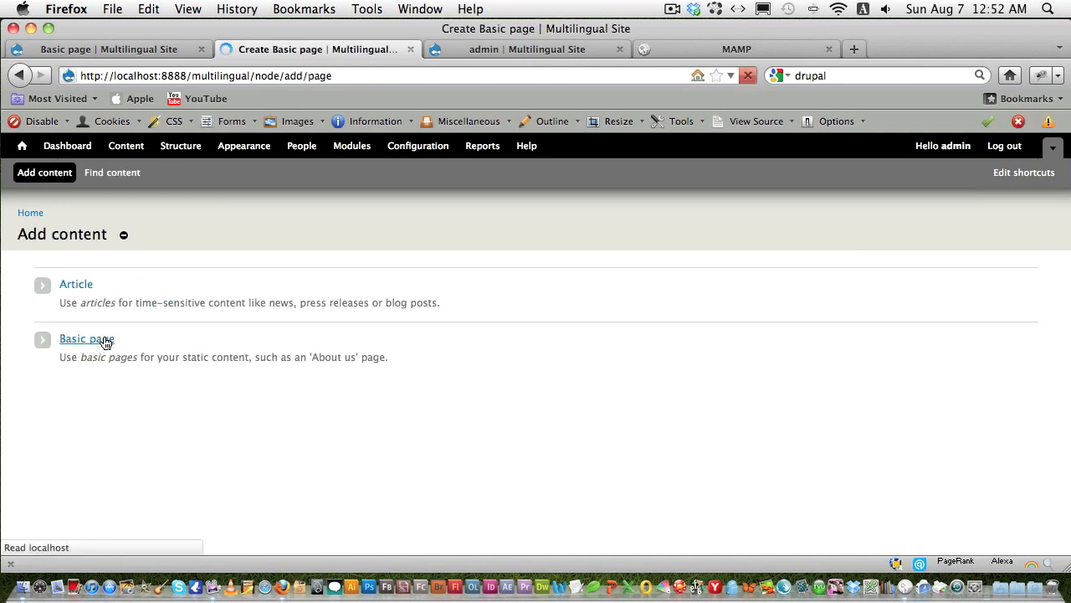
# Examine the new page's form and its Language choices, picking Language neutral
pyautogui.scroll(-10, 137, 341)
pyautogui.scroll(3, 134, 337)
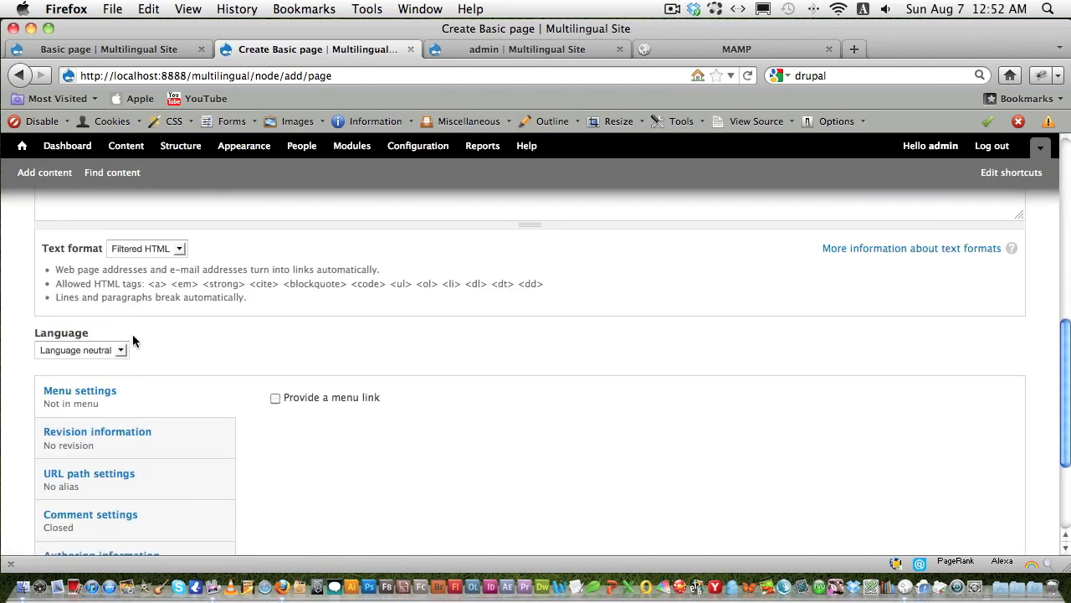
pyautogui.click(120, 350)
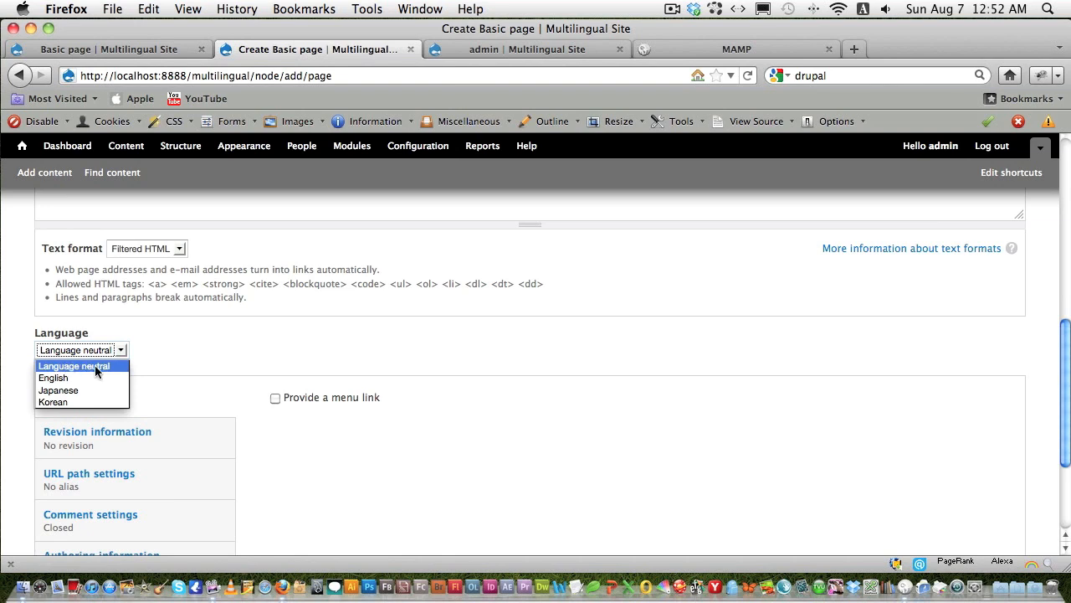
pyautogui.click(82, 366)
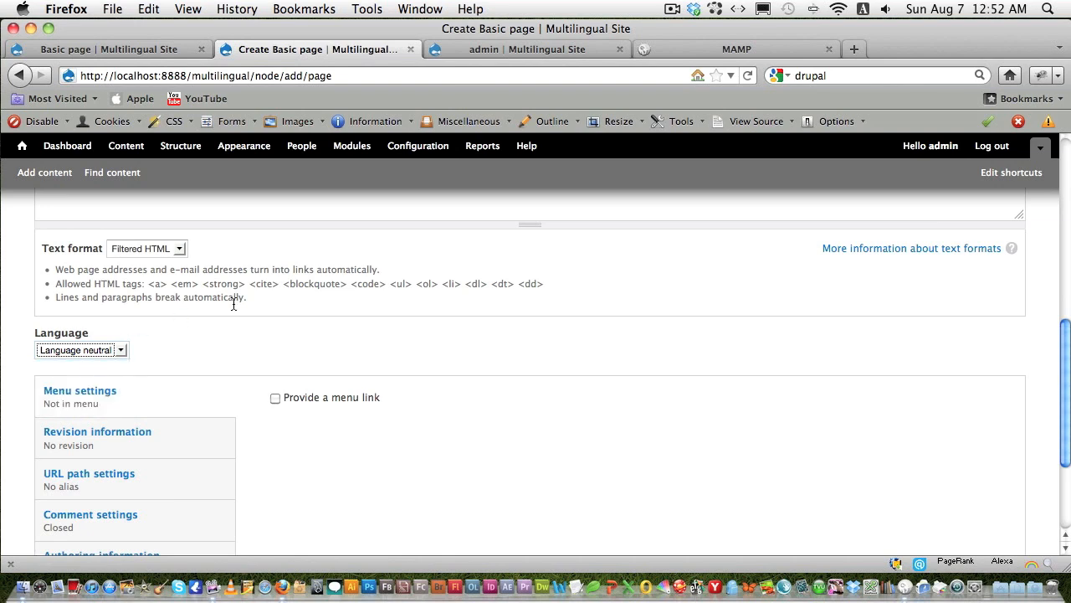
pyautogui.scroll(1, 233, 304)
pyautogui.scroll(5, 206, 342)
pyautogui.click(207, 345)
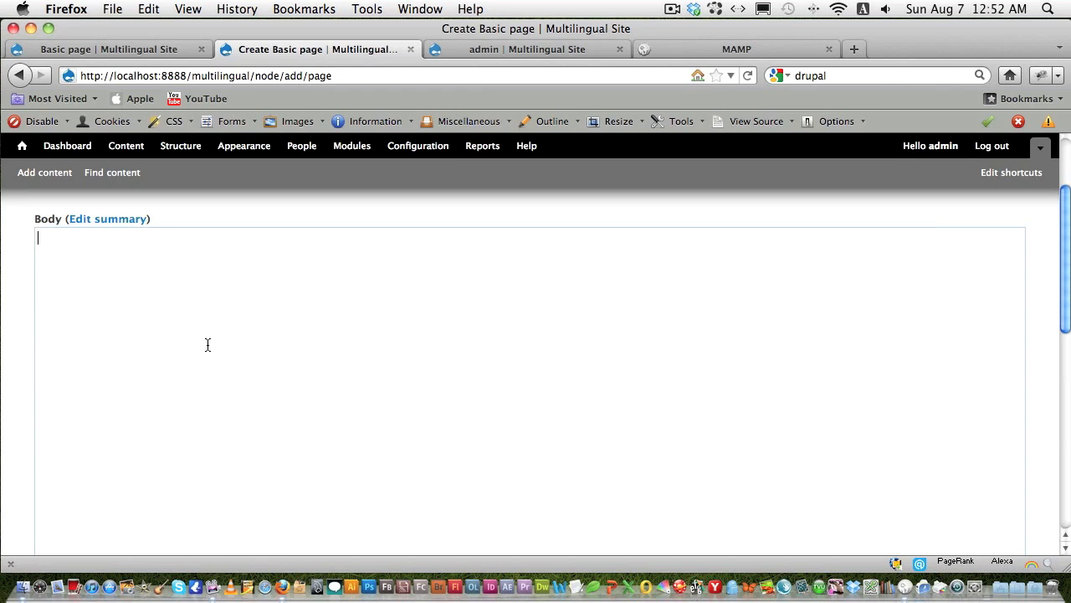
pyautogui.scroll(3, 213, 353)
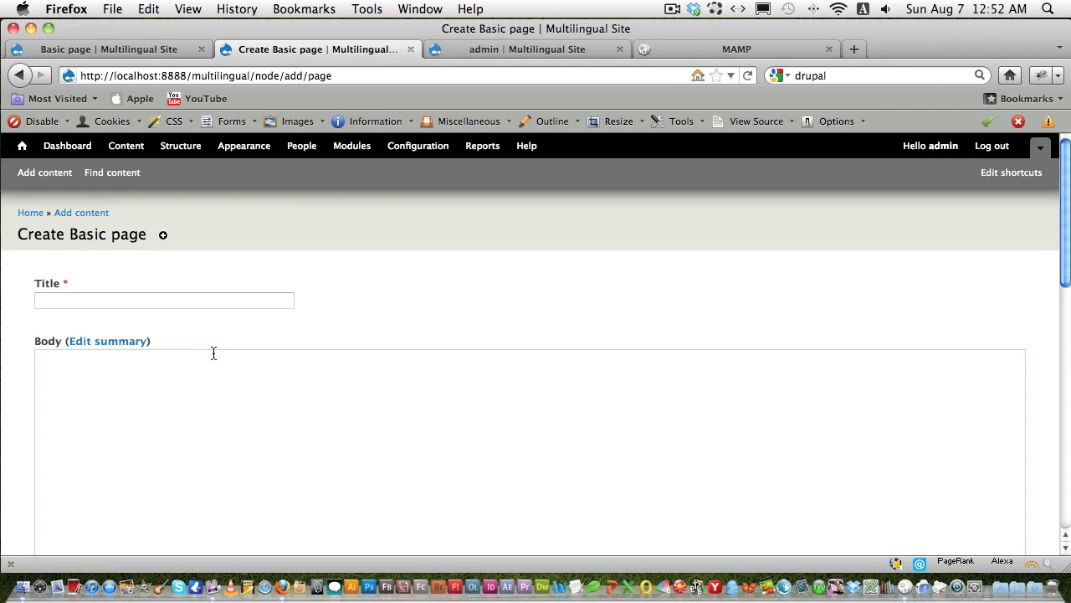
pyautogui.scroll(-10, 213, 353)
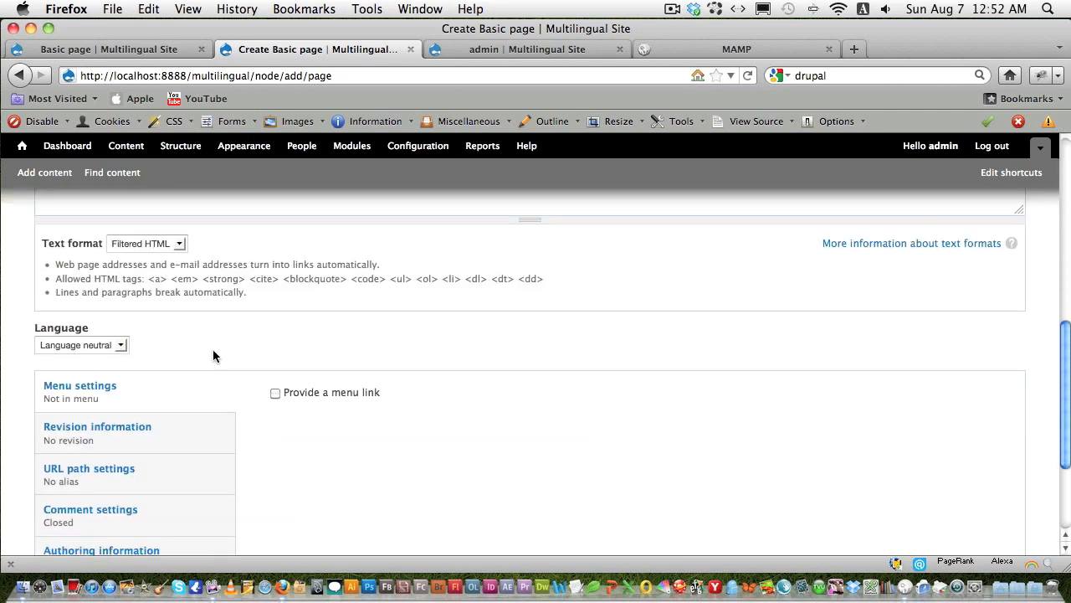
pyautogui.click(119, 344)
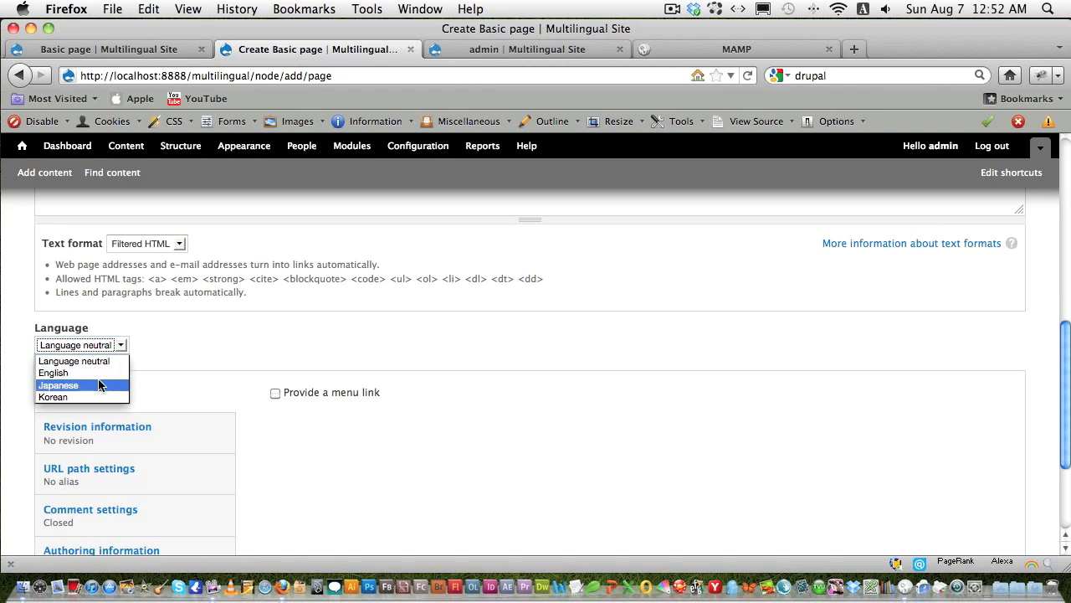
# Title the new Basic page "test"
pyautogui.scroll(10, 146, 369)
pyautogui.click(150, 298)
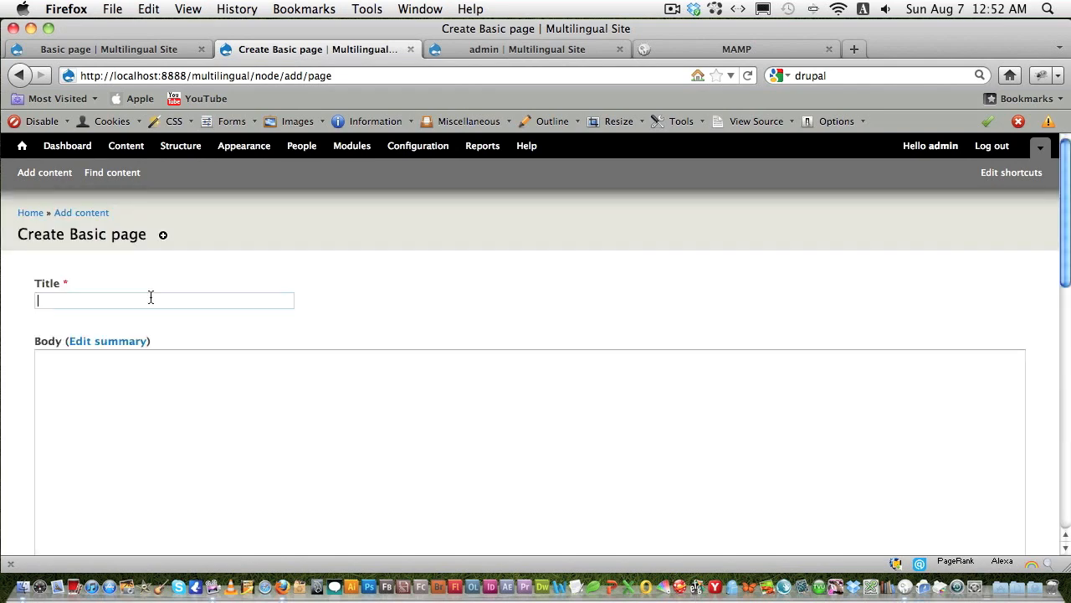
pyautogui.scroll(-5, 157, 291)
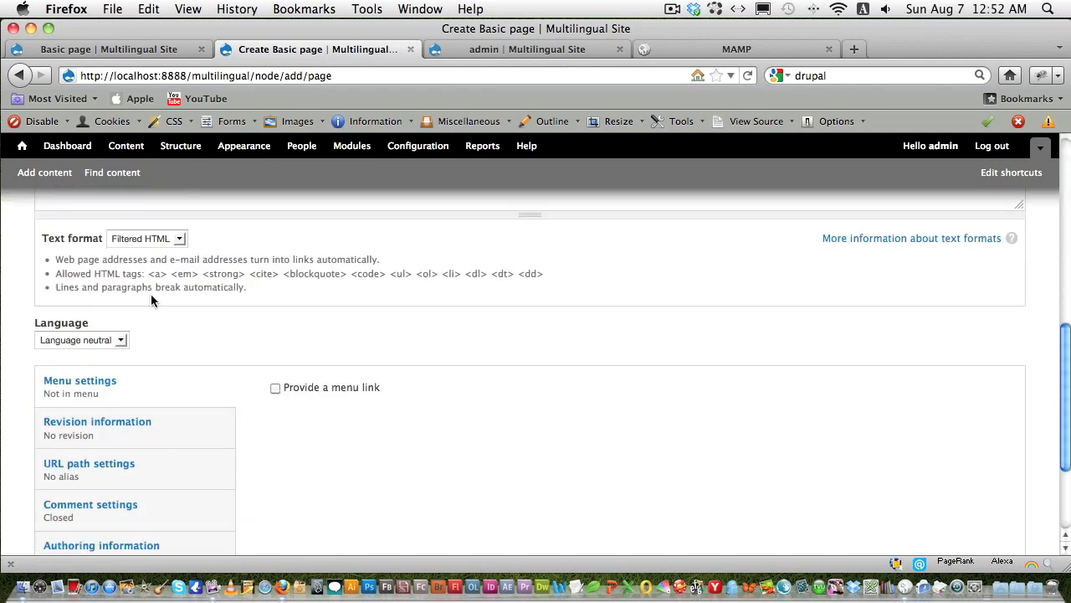
pyautogui.scroll(3, 157, 291)
pyautogui.write('T')
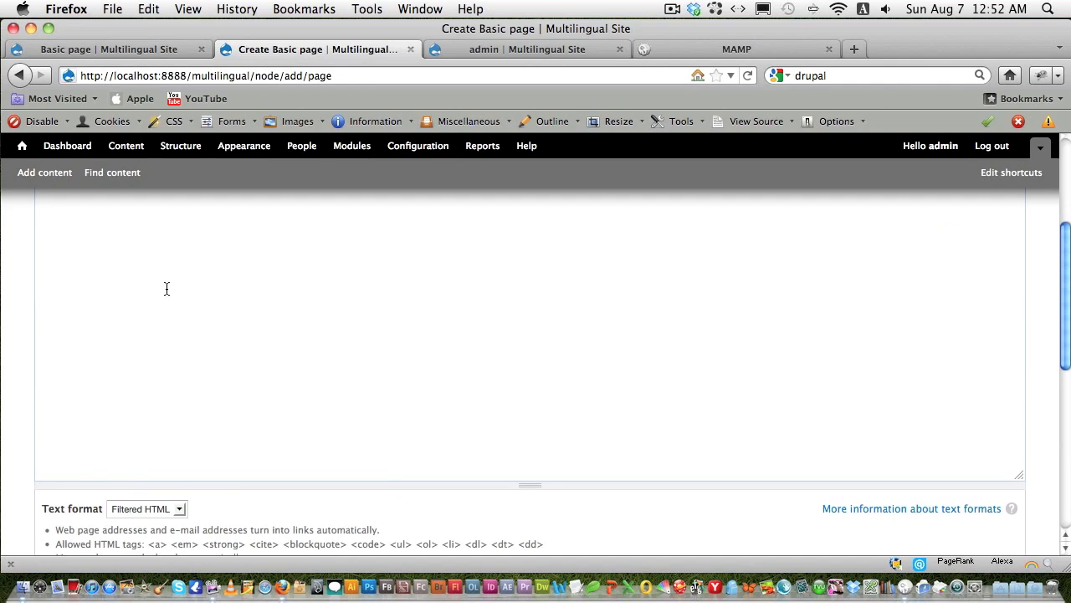
# Provide a menu link for the new page and view its menu settings
pyautogui.scroll(-5, 167, 288)
pyautogui.scroll(3, 165, 287)
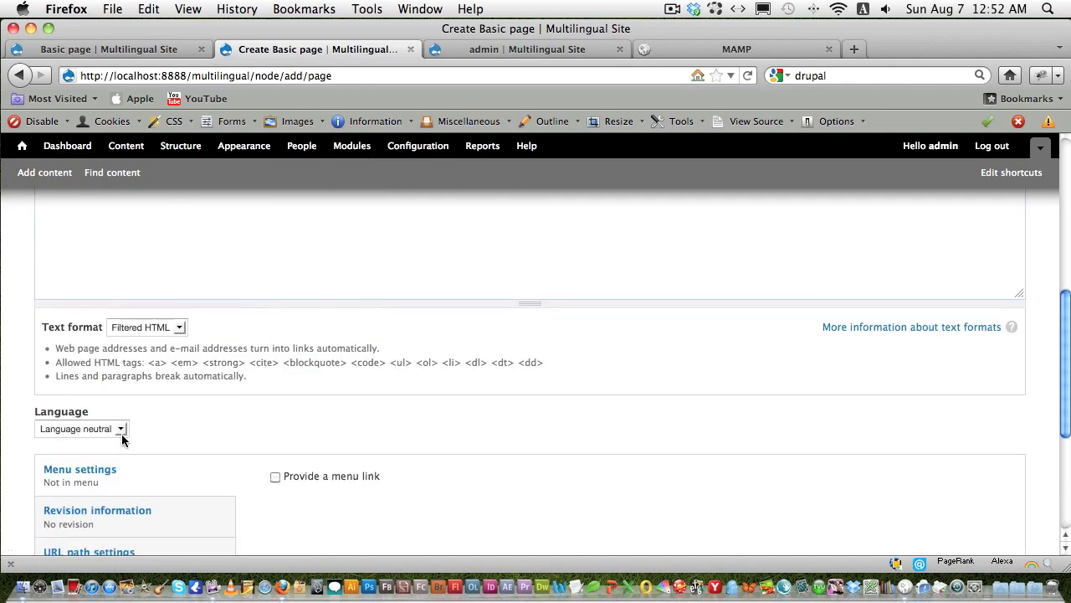
pyautogui.click(275, 477)
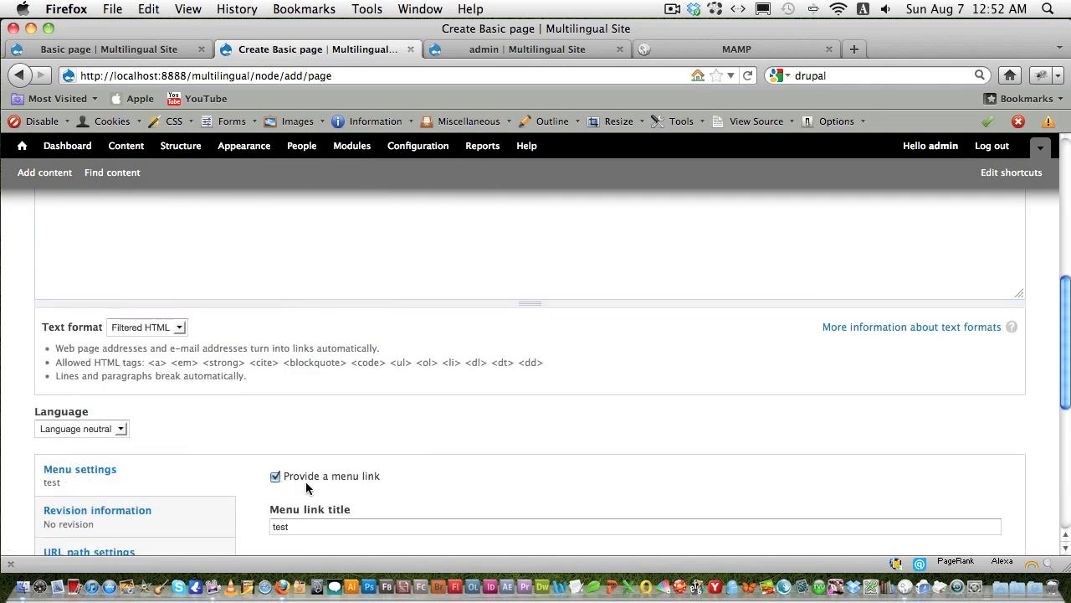
pyautogui.scroll(-3, 311, 482)
pyautogui.scroll(-5, 302, 476)
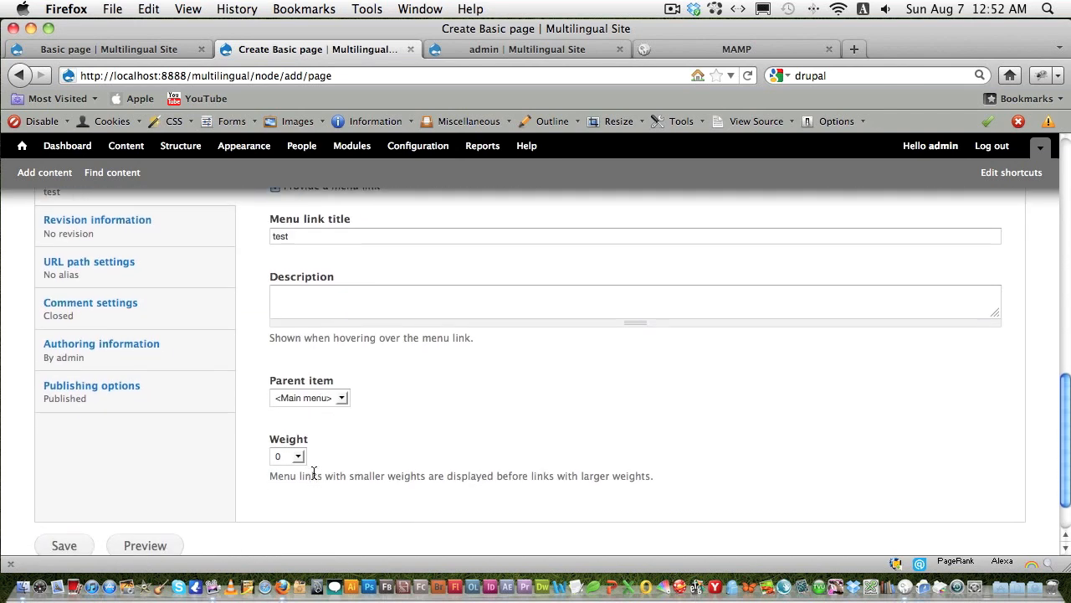
# Save the new Basic page and check the Language entry shown below its body text
pyautogui.scroll(-2, 282, 371)
pyautogui.click(74, 487)
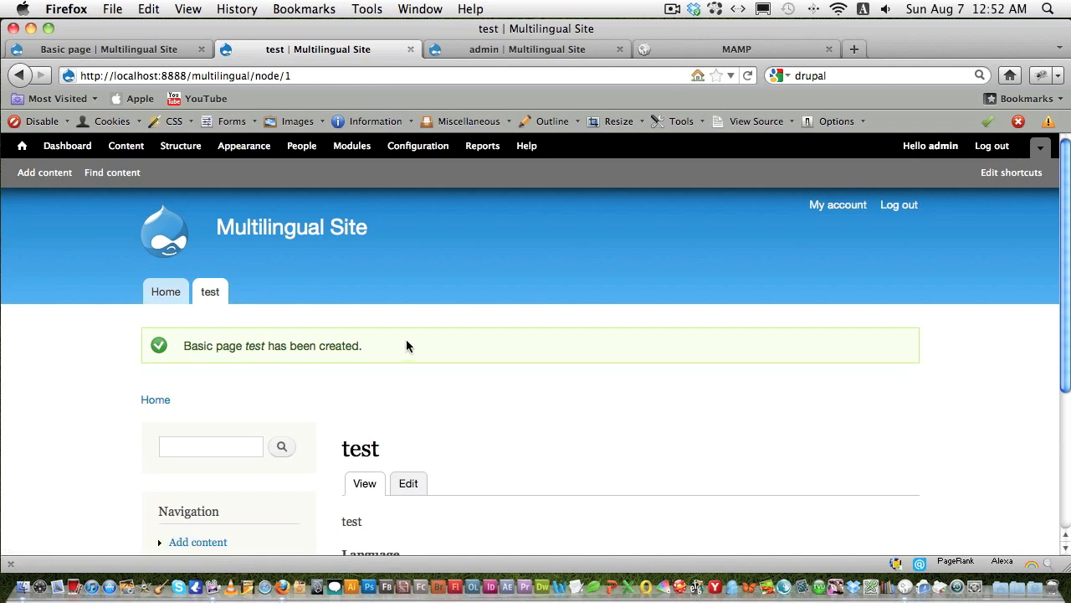
pyautogui.scroll(-3, 406, 339)
pyautogui.moveTo(343, 341)
pyautogui.mouseDown()
pyautogui.moveTo(399, 348)
pyautogui.moveTo(411, 363)
pyautogui.moveTo(340, 360)
pyautogui.mouseUp()
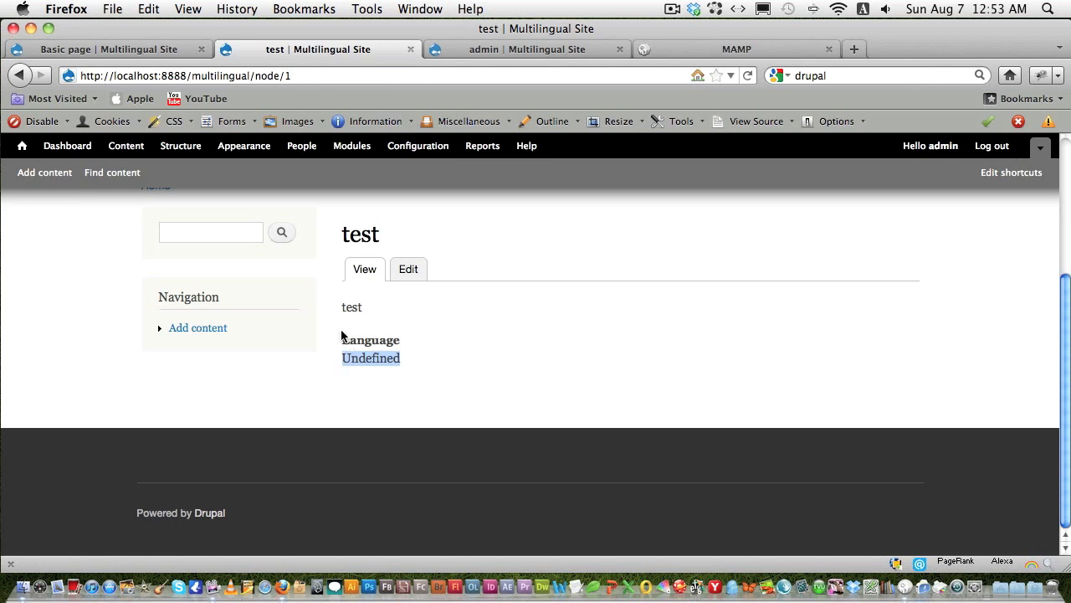
pyautogui.click(384, 333)
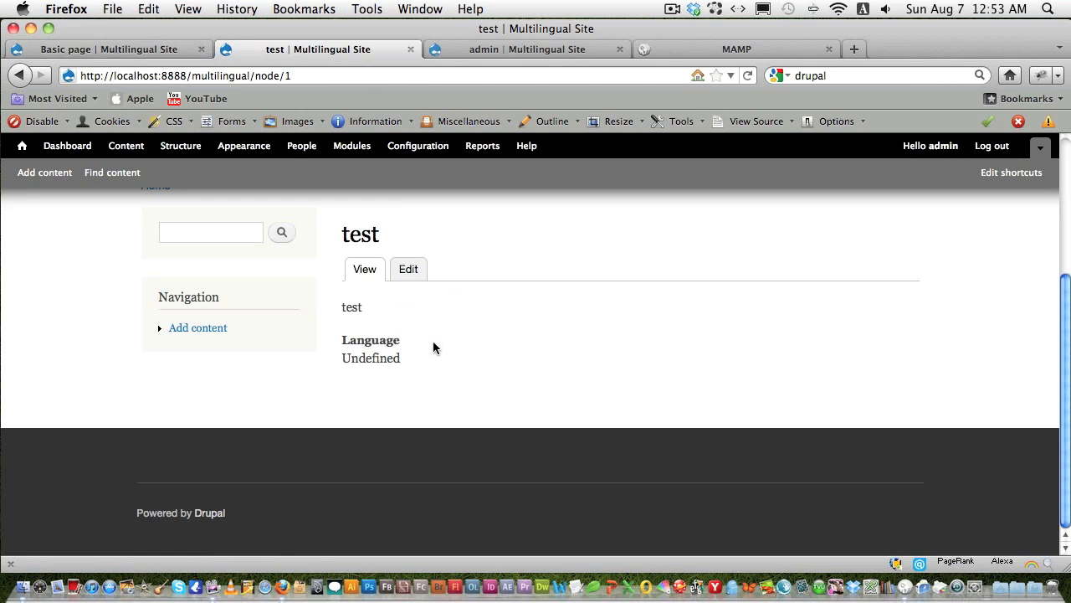
# Reload the test page and load its Korean-interface address at localhost:8888/multilingual/kr/node/1
pyautogui.scroll(3, 433, 343)
pyautogui.press('super+r')
pyautogui.click(253, 78)
pyautogui.doubleClick(260, 78)
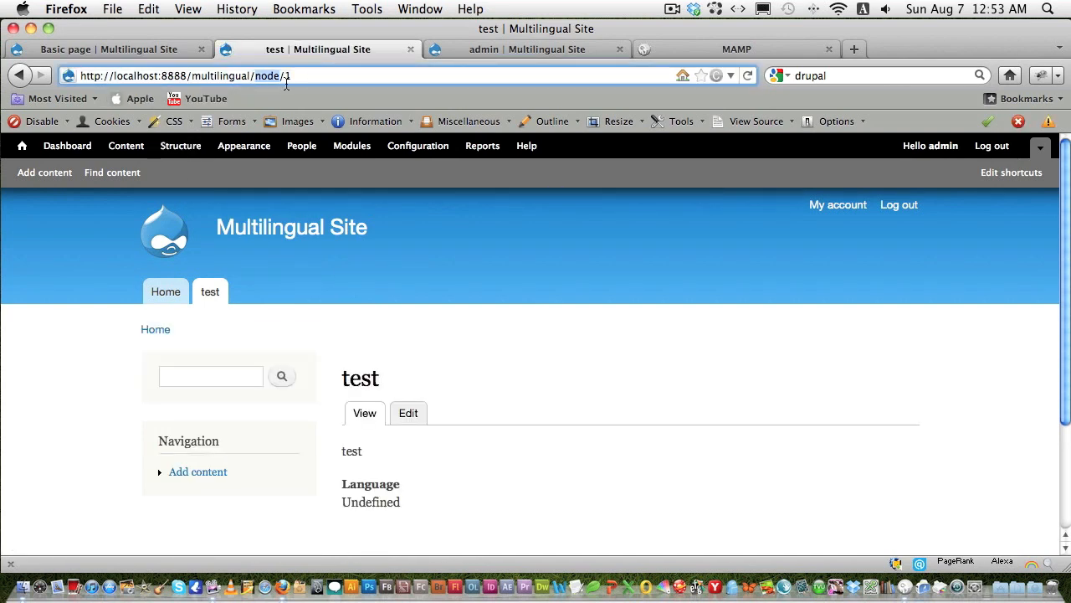
pyautogui.press('Left')
pyautogui.write('kr/')
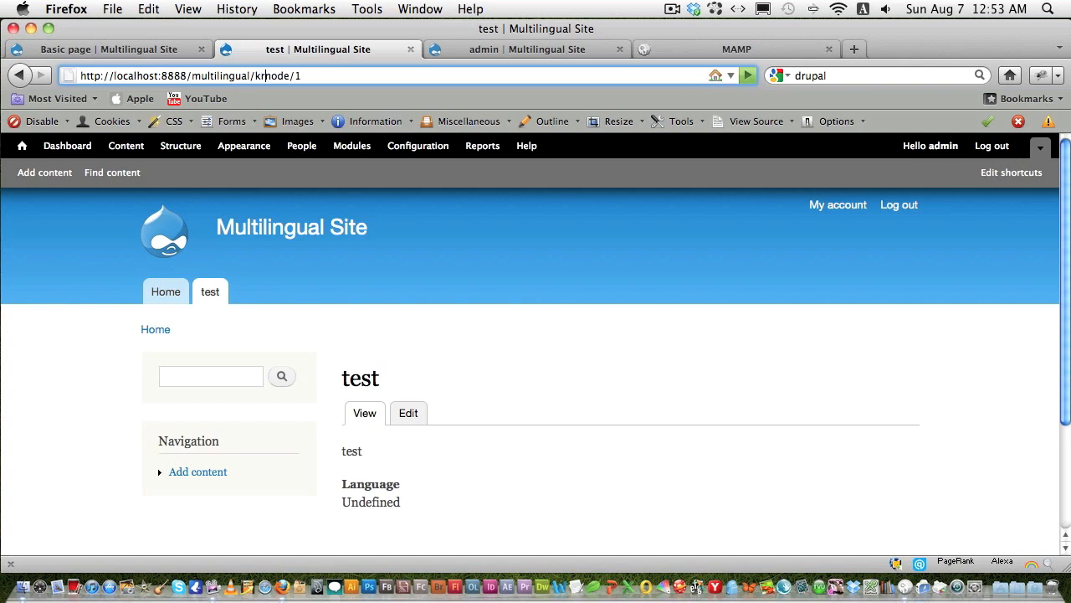
pyautogui.press('Return')
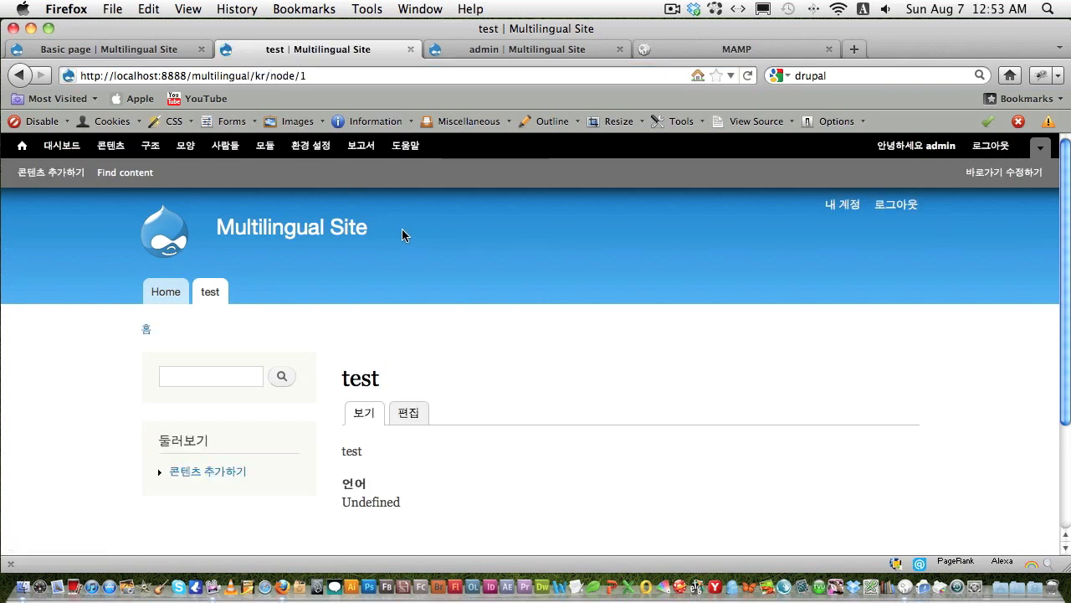
# Examine the test page's body and menu link in the Korean interface, briefly opening and closing its edit form
pyautogui.scroll(-2, 452, 365)
pyautogui.moveTo(369, 385); pyautogui.dragTo(339, 380)
pyautogui.scroll(2, 316, 317)
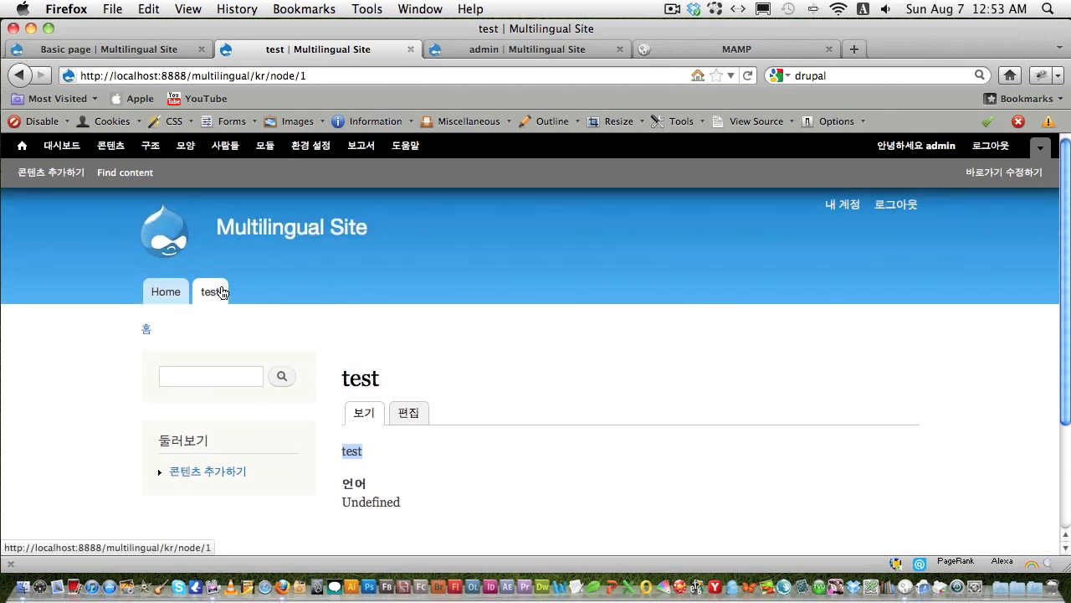
pyautogui.click(408, 413)
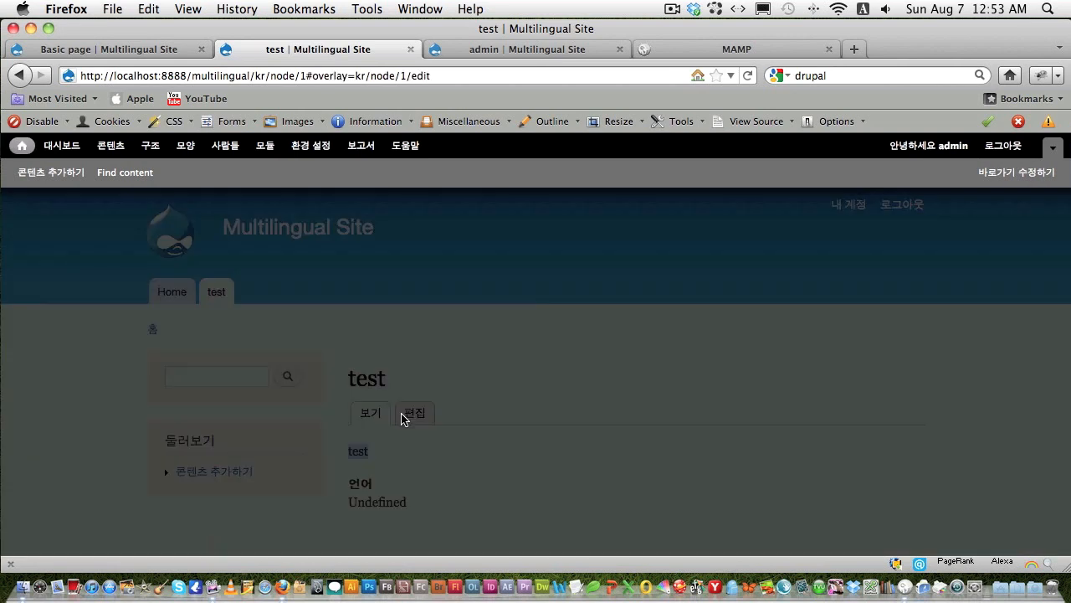
pyautogui.press('Escape')
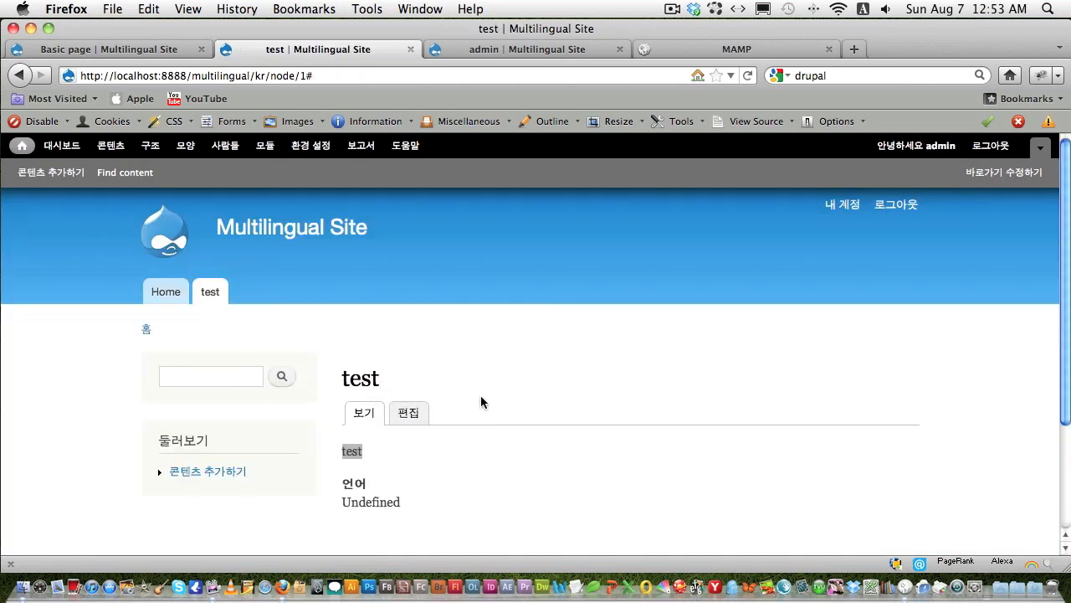
pyautogui.click(381, 358)
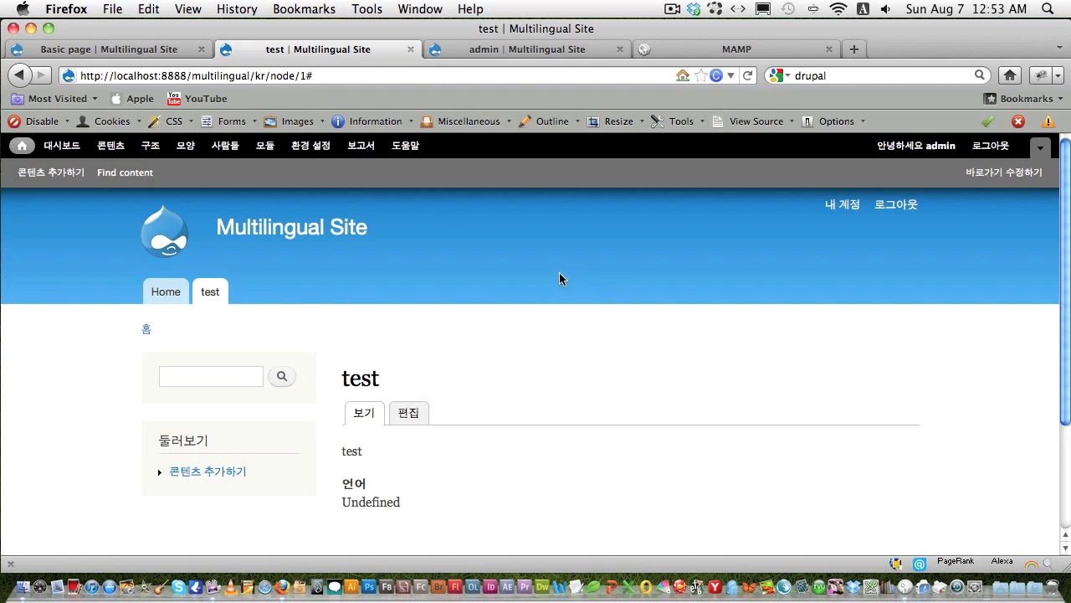
# Return to the site's default-language front page at localhost:8888/multilingual/
pyautogui.moveTo(323, 79); pyautogui.dragTo(259, 81)
pyautogui.press('BackSpace')
pyautogui.press('BackSpace')
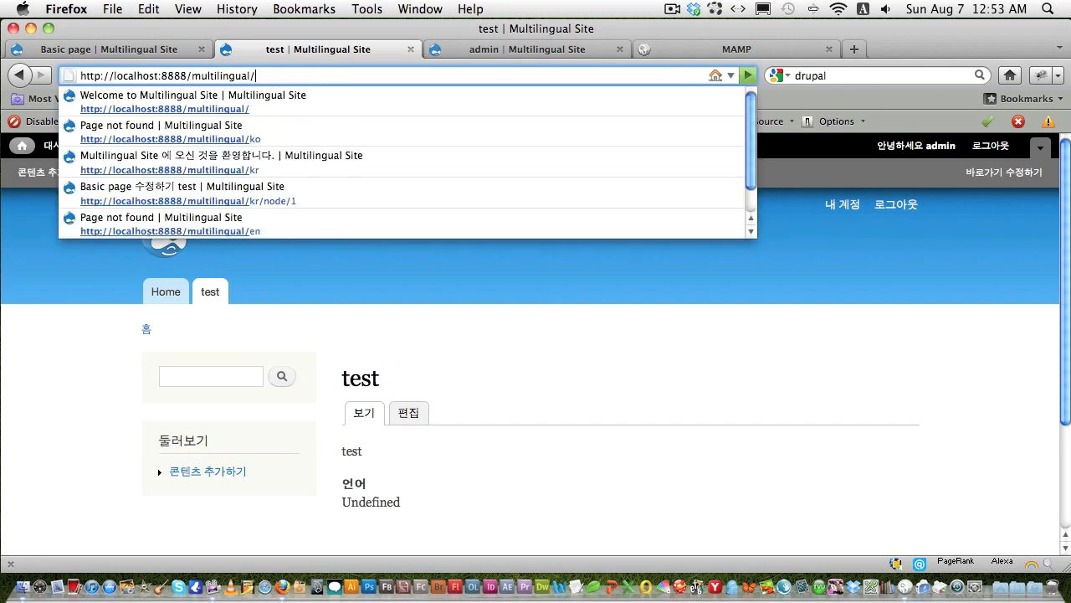
pyautogui.press('Return')
# Return to the Basic page content type's settings and save them with Require language enabled
pyautogui.click(139, 49)
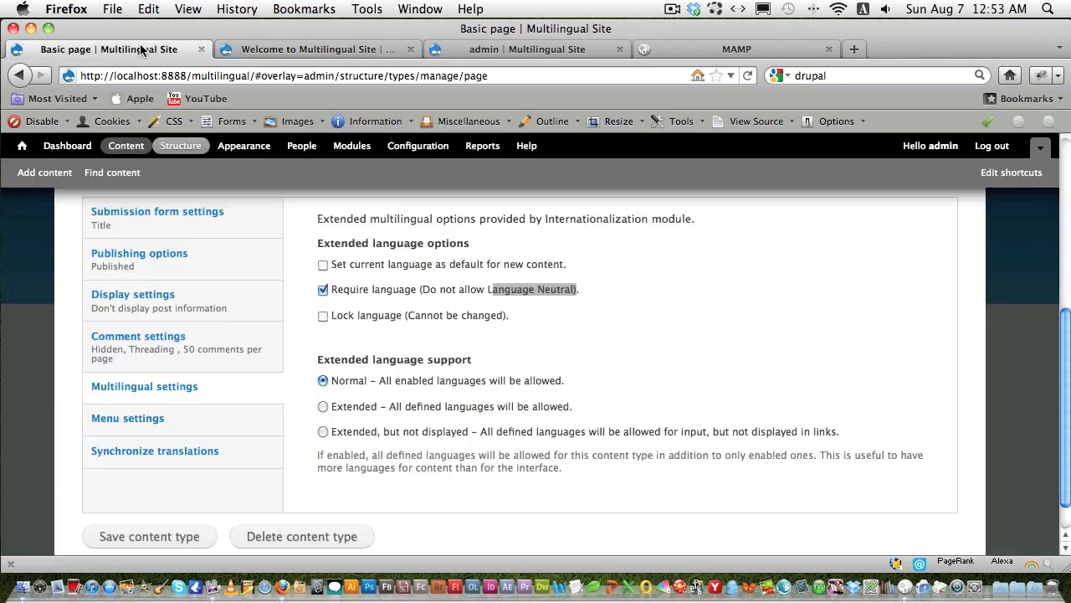
pyautogui.click(594, 289)
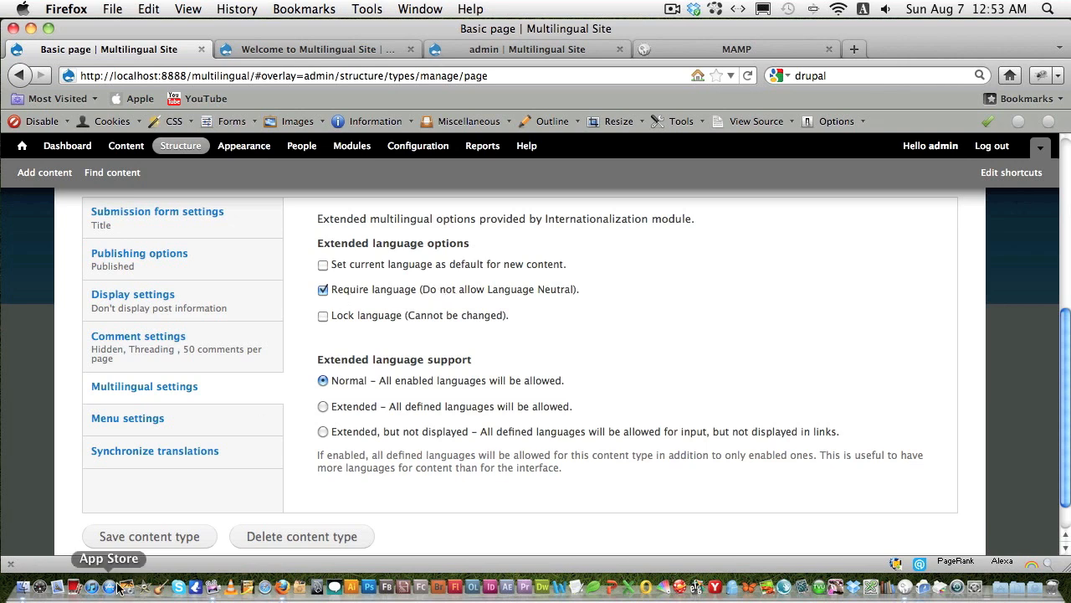
pyautogui.click(154, 539)
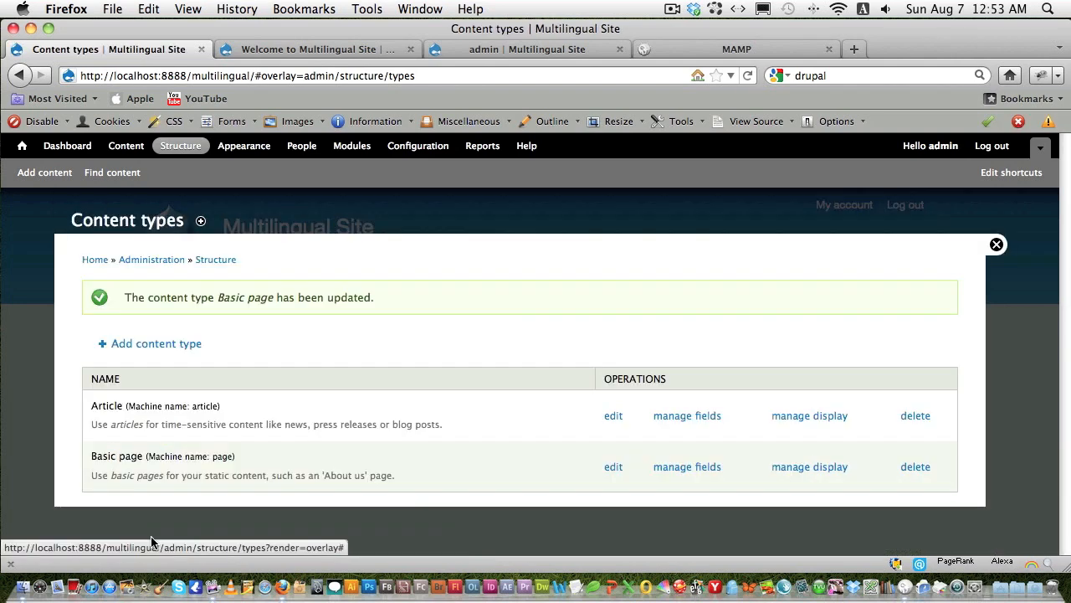
# Reorder the Basic page fields so that Language sits between Title and Body, and save the order
pyautogui.click(686, 468)
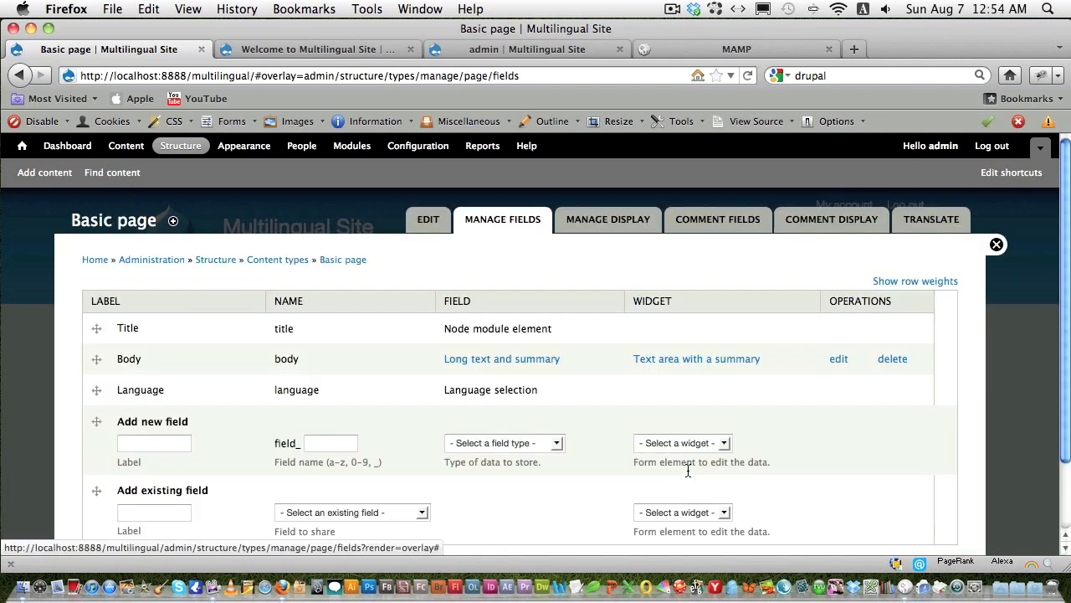
pyautogui.moveTo(96, 389); pyautogui.dragTo(96, 360)
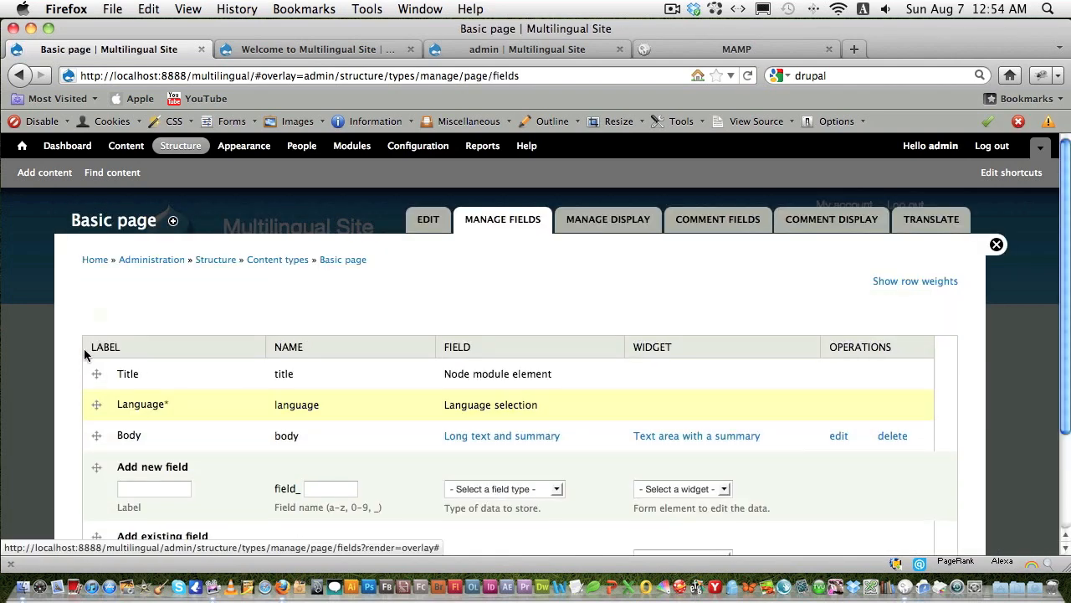
pyautogui.scroll(-3, 200, 371)
pyautogui.click(109, 494)
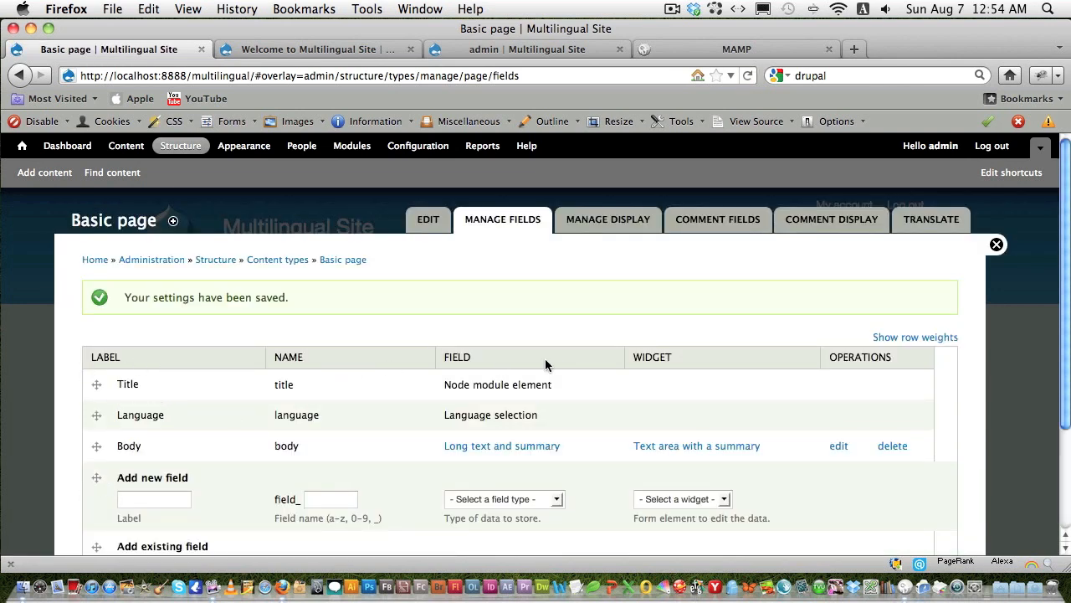
# Set the Language field's format to Hidden in the Basic page's default display and save
pyautogui.click(615, 222)
pyautogui.click(589, 408)
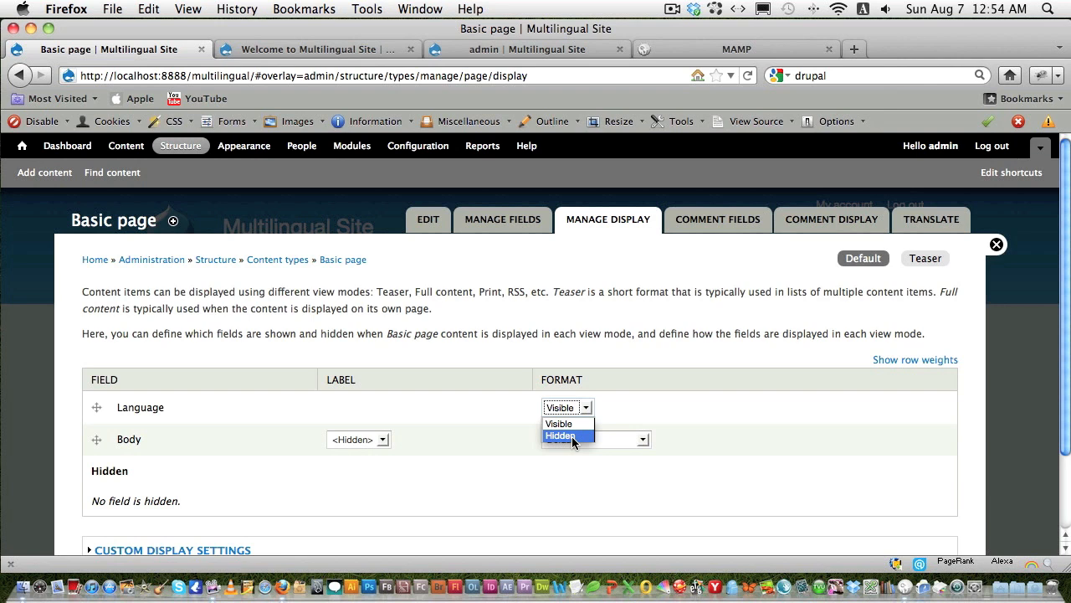
pyautogui.click(571, 436)
pyautogui.scroll(-3, 600, 436)
pyautogui.click(126, 498)
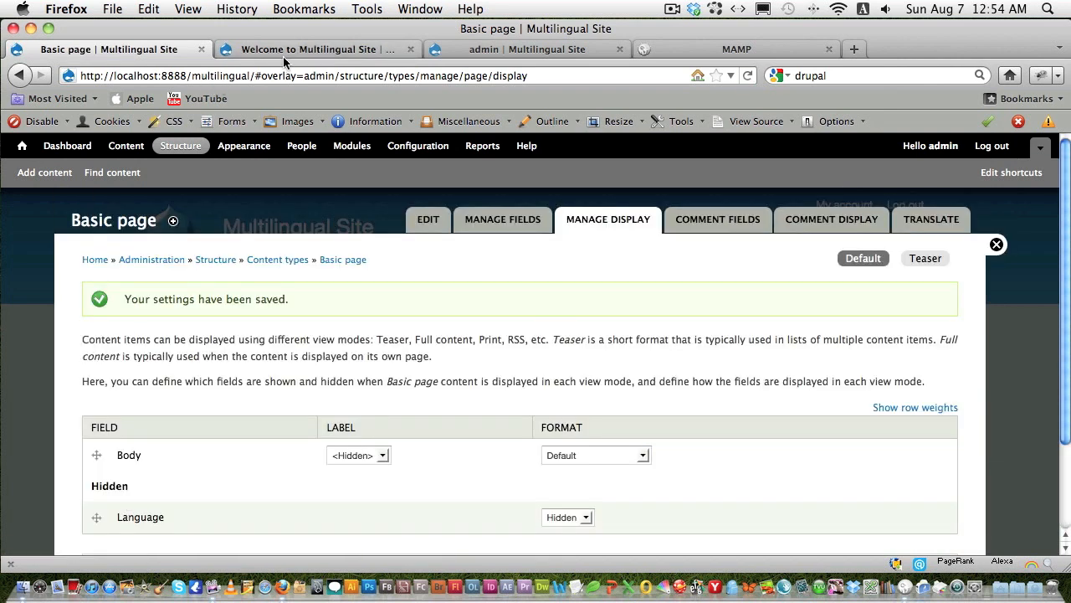
# Enable Hide content translation links in the node options of the site's multilingual settings and save the configuration
pyautogui.click(529, 50)
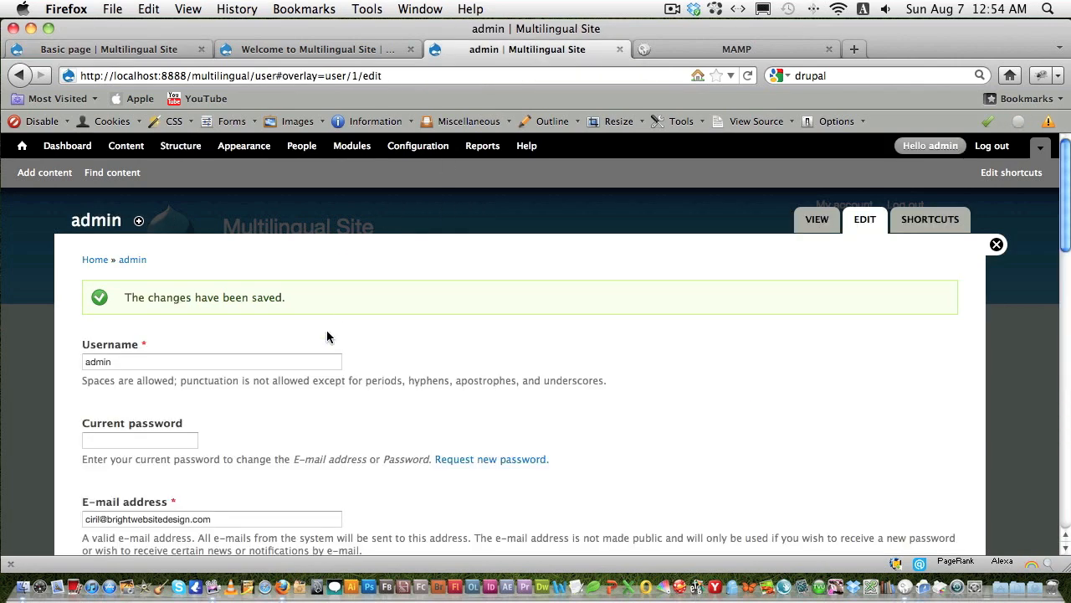
pyautogui.scroll(-4, 328, 332)
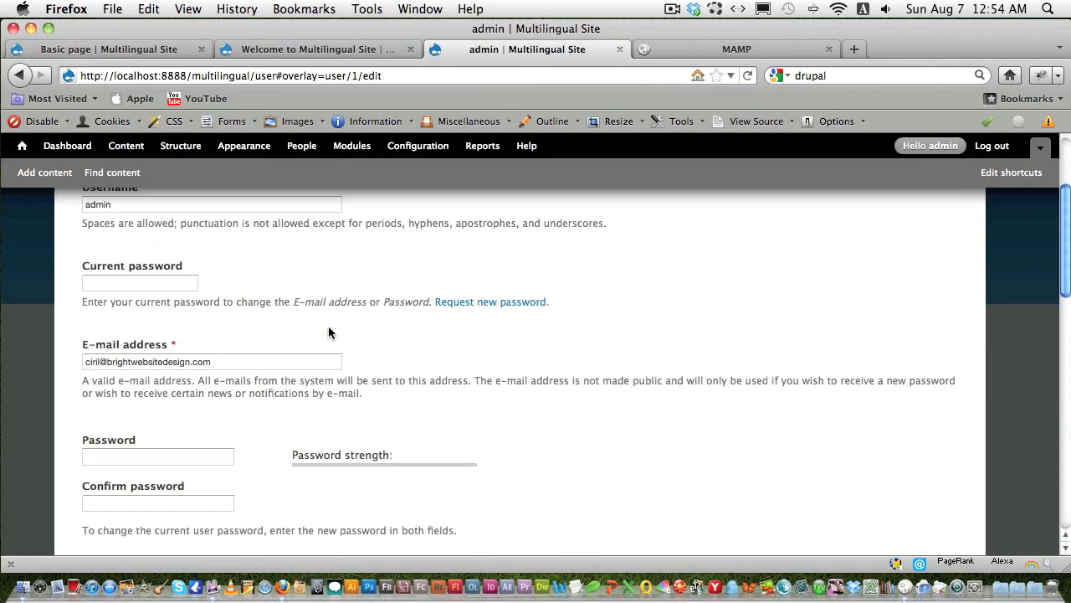
pyautogui.scroll(4, 328, 333)
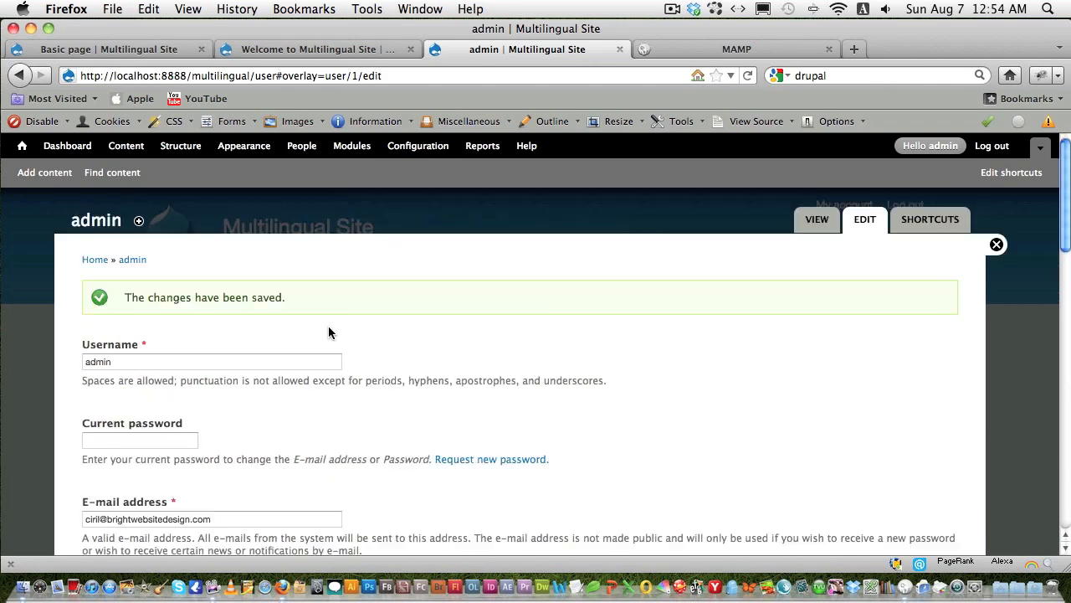
pyautogui.click(415, 147)
pyautogui.scroll(-10, 373, 387)
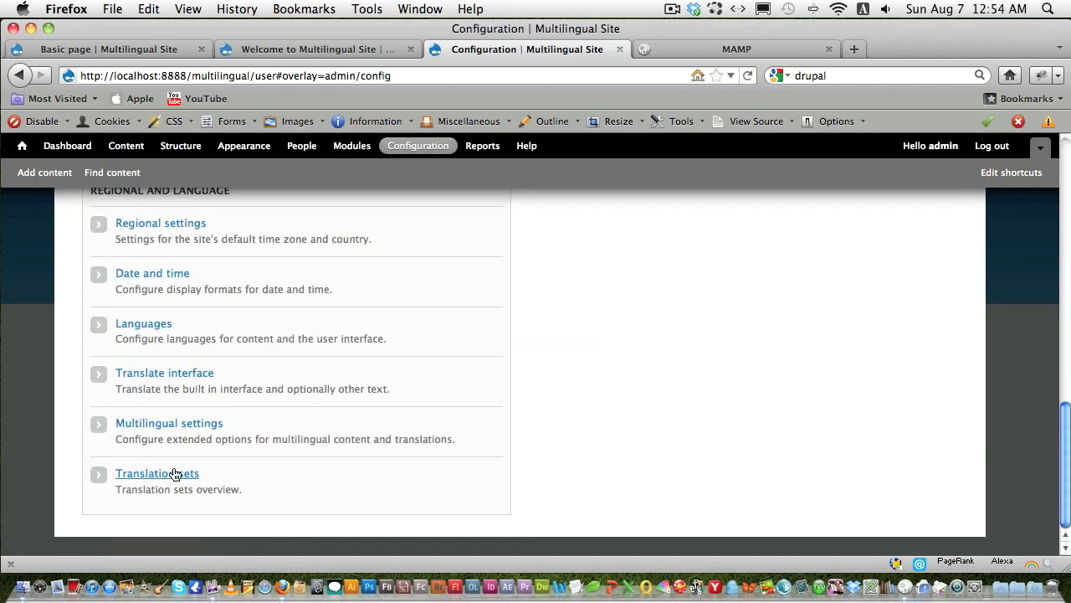
pyautogui.click(170, 423)
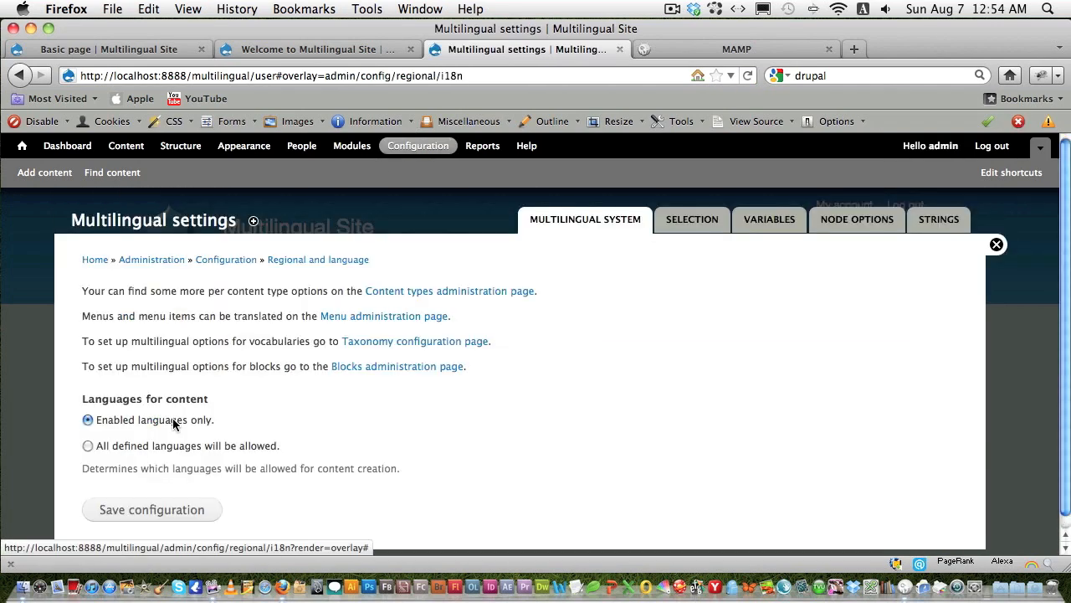
pyautogui.click(829, 228)
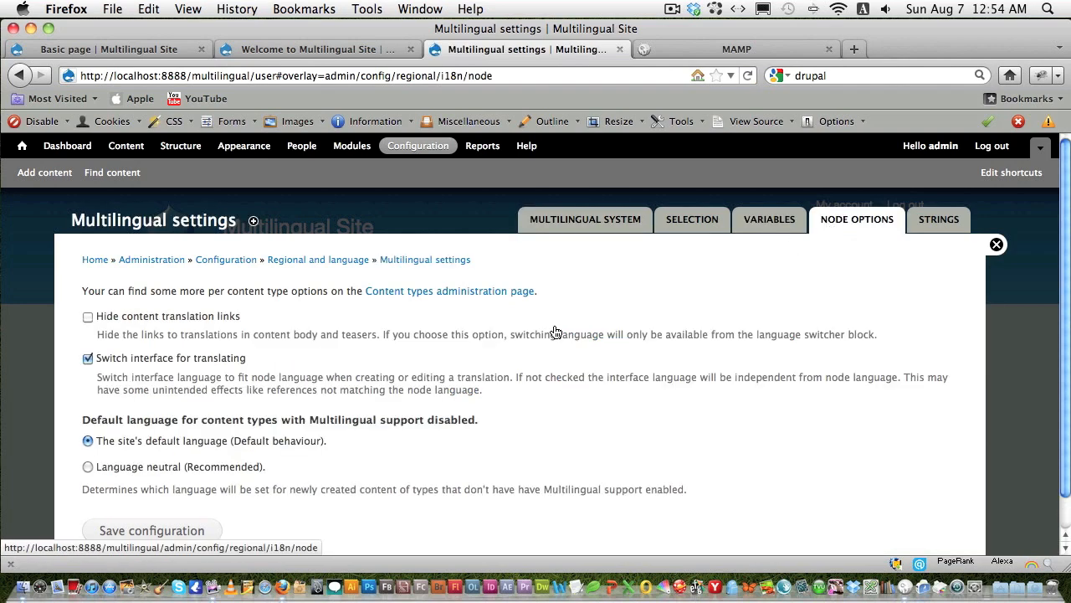
pyautogui.click(87, 318)
pyautogui.click(201, 537)
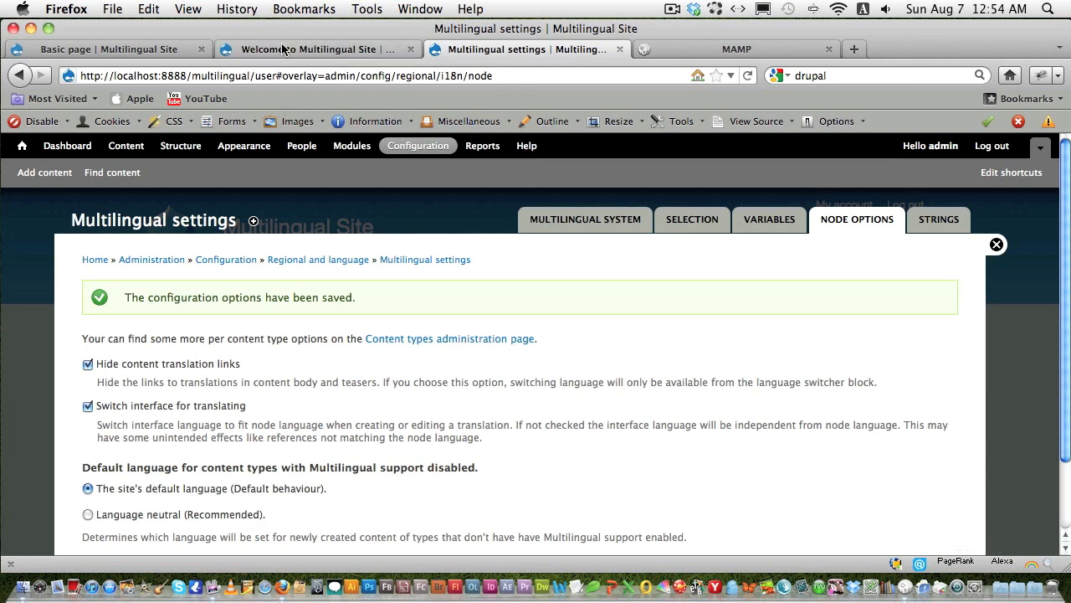
# View the test page from the site's front page and check the area below its body for the Language entry
pyautogui.click(285, 48)
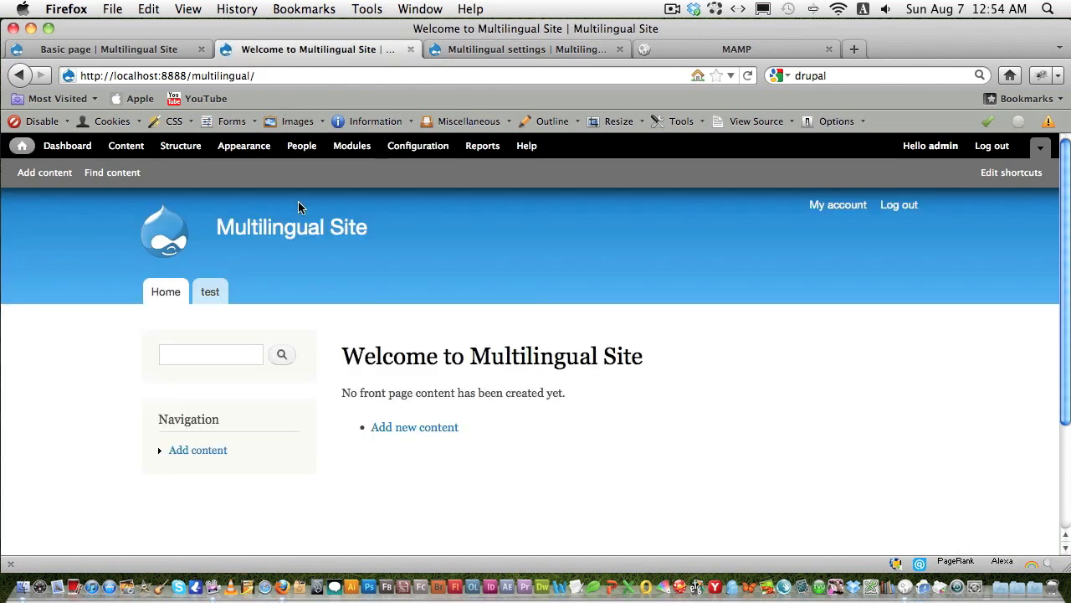
pyautogui.click(210, 293)
pyautogui.scroll(-3, 410, 368)
pyautogui.moveTo(345, 335); pyautogui.dragTo(482, 357)
pyautogui.click(357, 328)
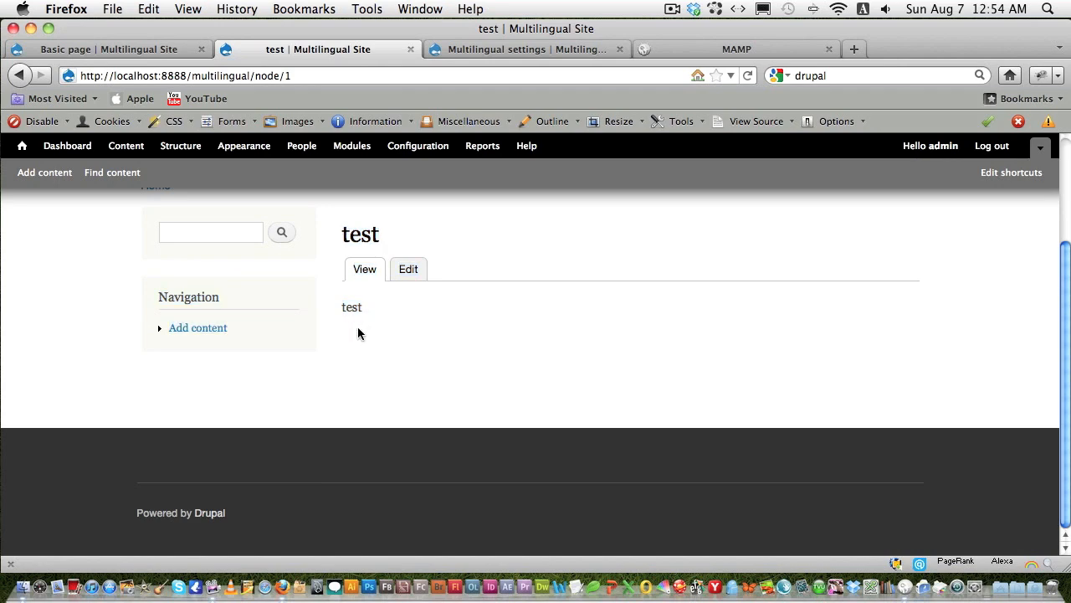
# Edit the test page, review its Language choices, keep English, and save the page
pyautogui.click(415, 274)
pyautogui.scroll(-10, 431, 293)
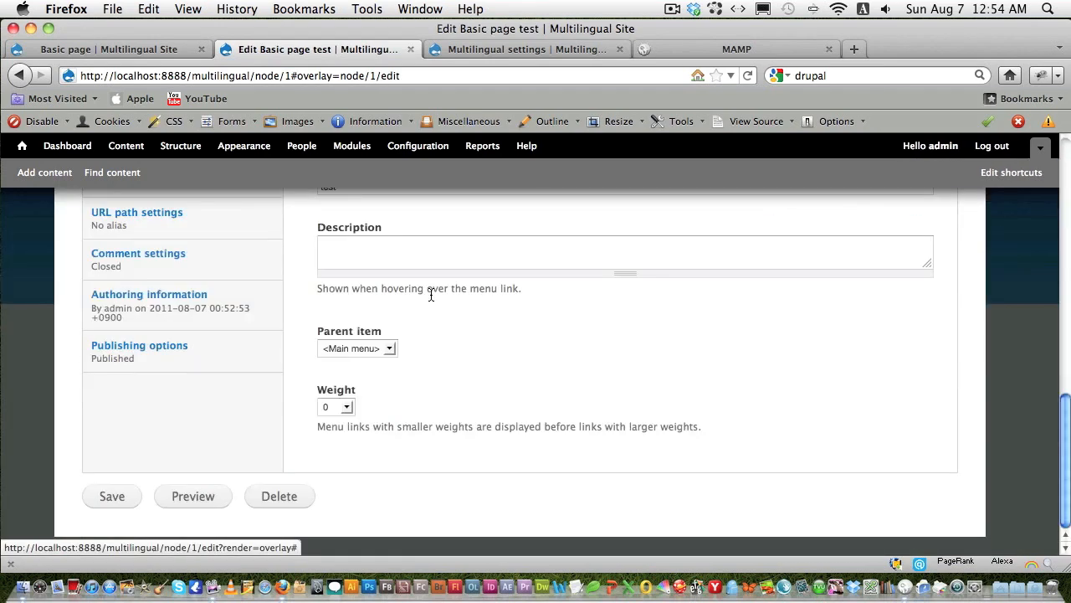
pyautogui.scroll(10, 431, 293)
pyautogui.click(135, 365)
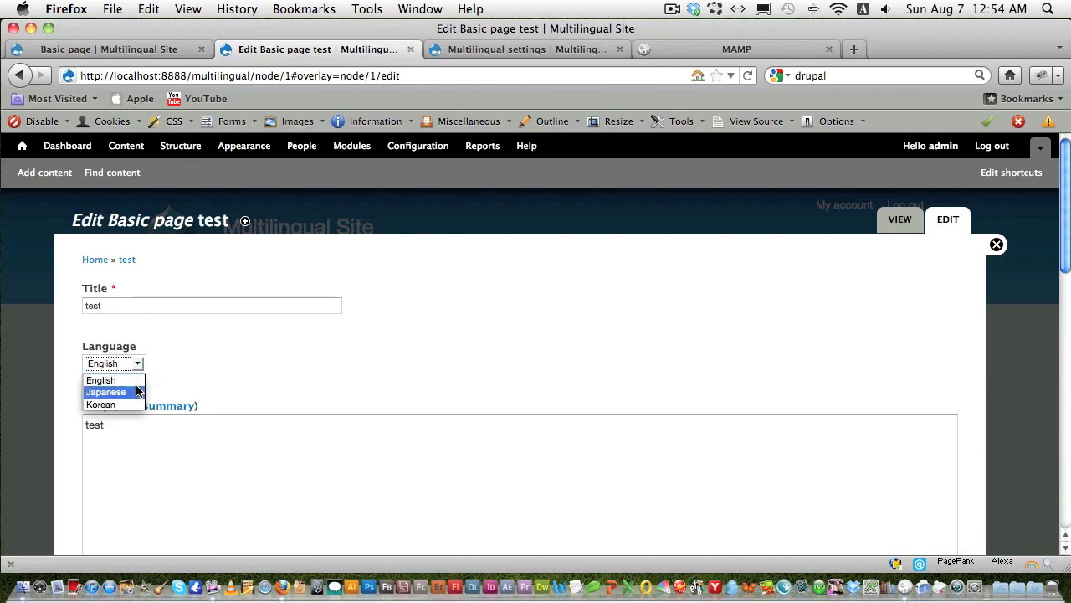
pyautogui.click(201, 346)
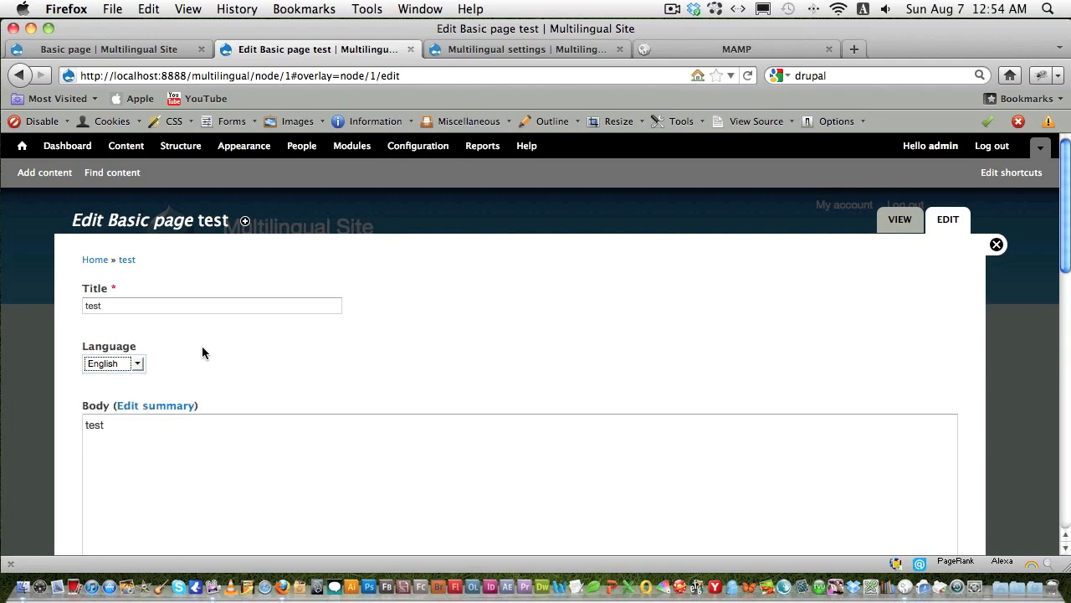
pyautogui.scroll(-20, 202, 346)
pyautogui.click(111, 496)
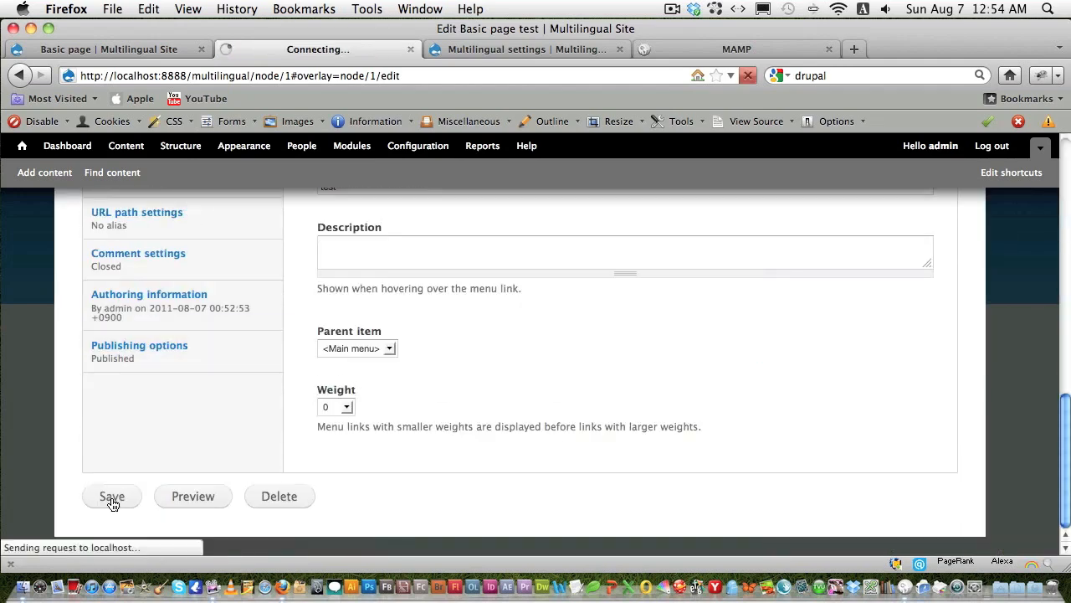
# Open the test page's translation overview and view its Japanese and Korean entries
pyautogui.scroll(-5, 536, 435)
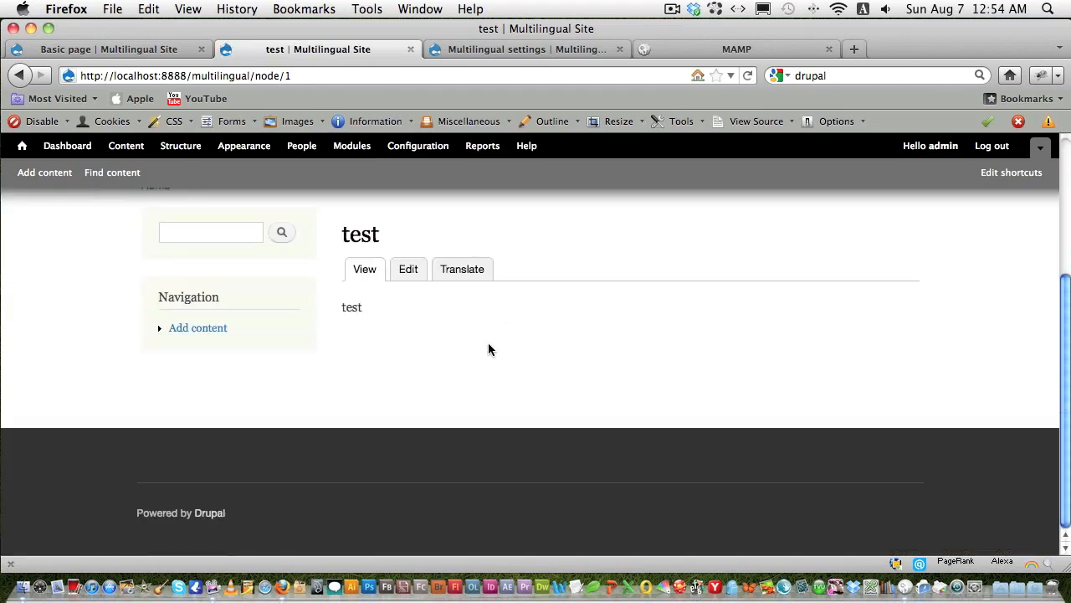
pyautogui.click(474, 275)
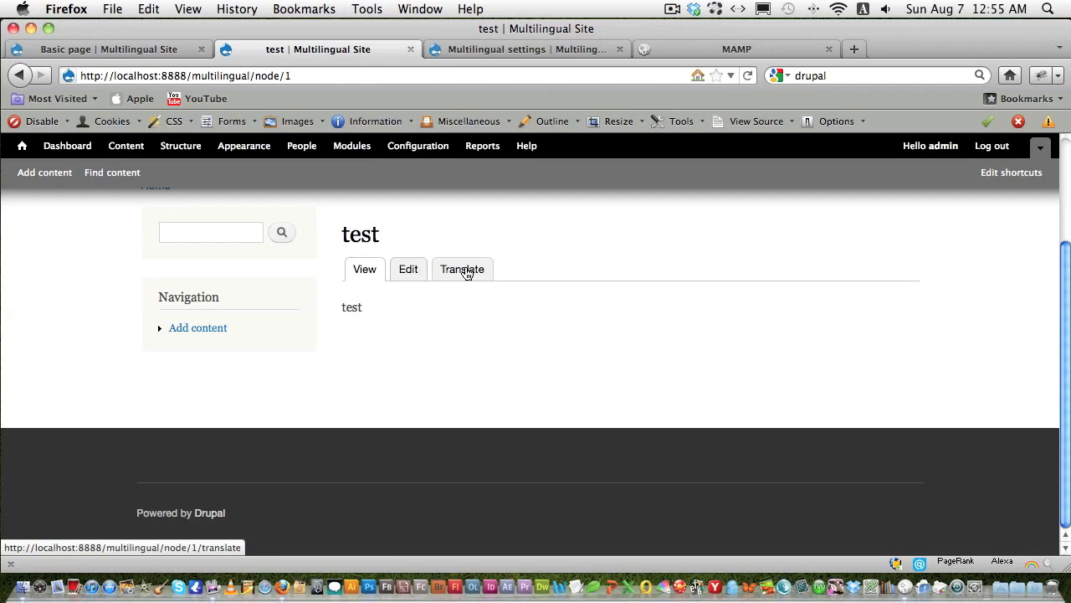
pyautogui.scroll(-2, 615, 426)
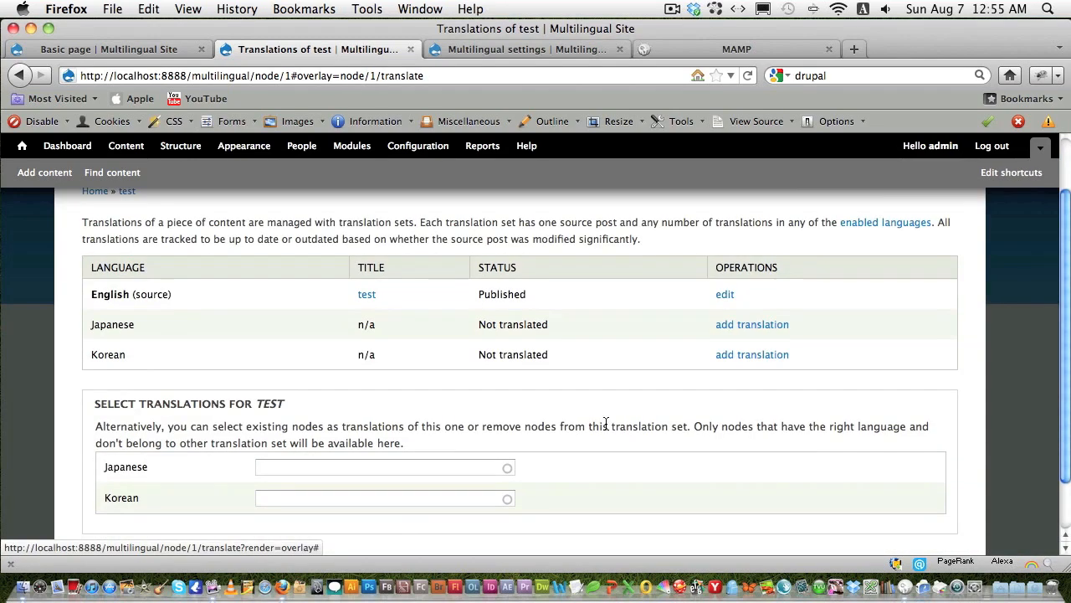
# Examine the section for selecting existing nodes as the test page's Japanese and Korean translations
pyautogui.scroll(-2, 367, 421)
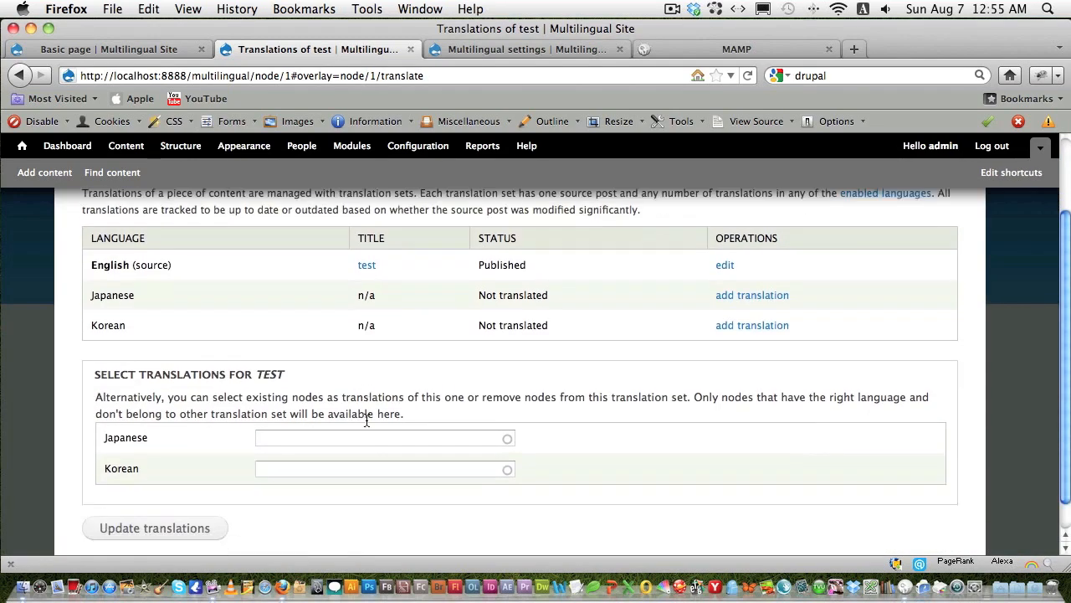
pyautogui.click(330, 406)
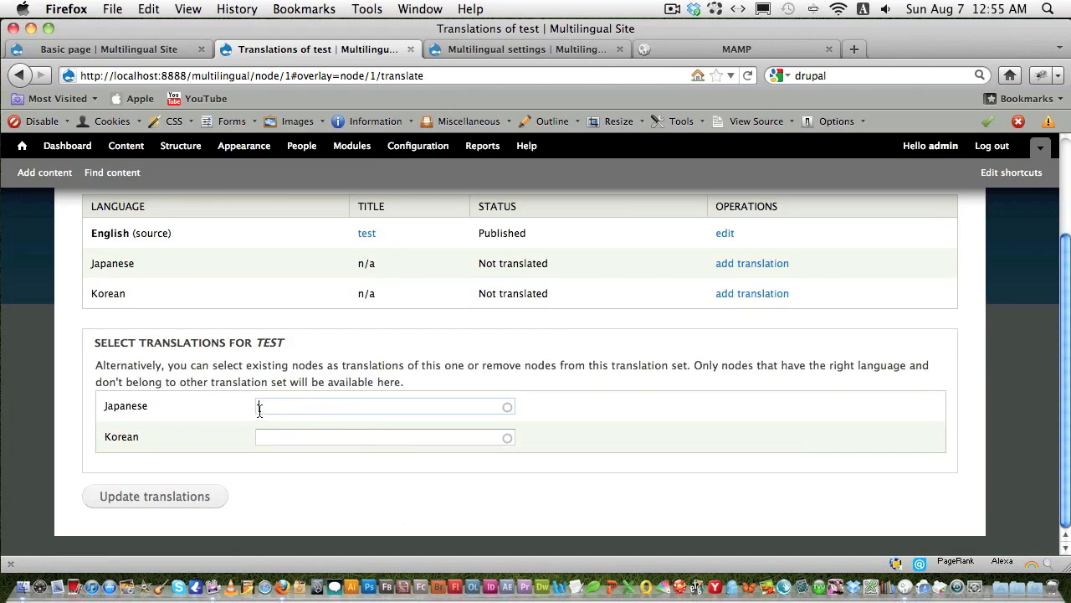
pyautogui.scroll(3, 477, 445)
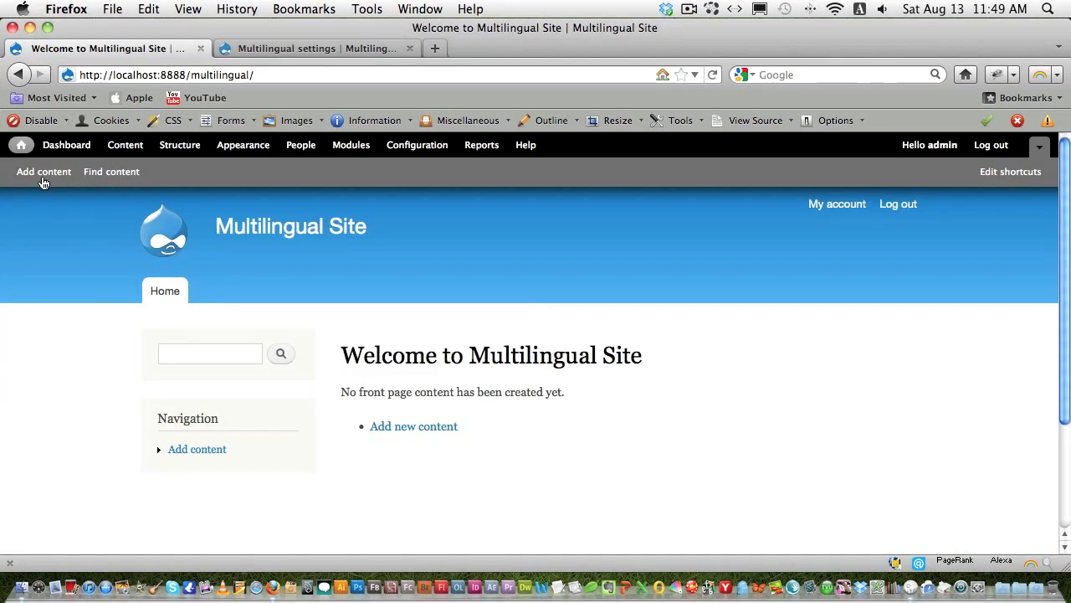
# Start a new Basic page and title it "Test Page In English", keeping the language English
pyautogui.click(43, 174)
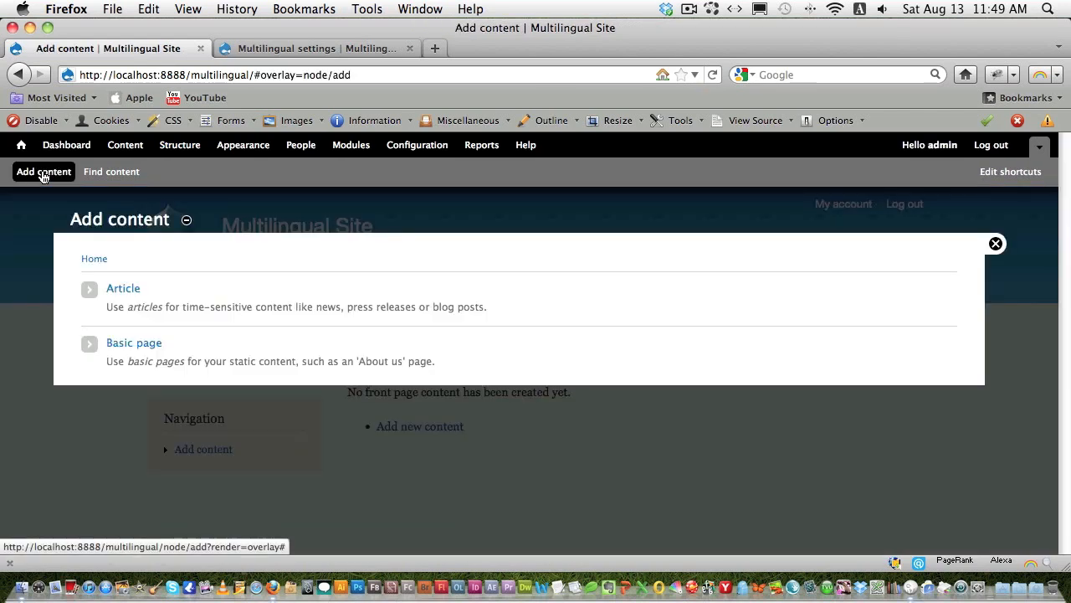
pyautogui.click(136, 344)
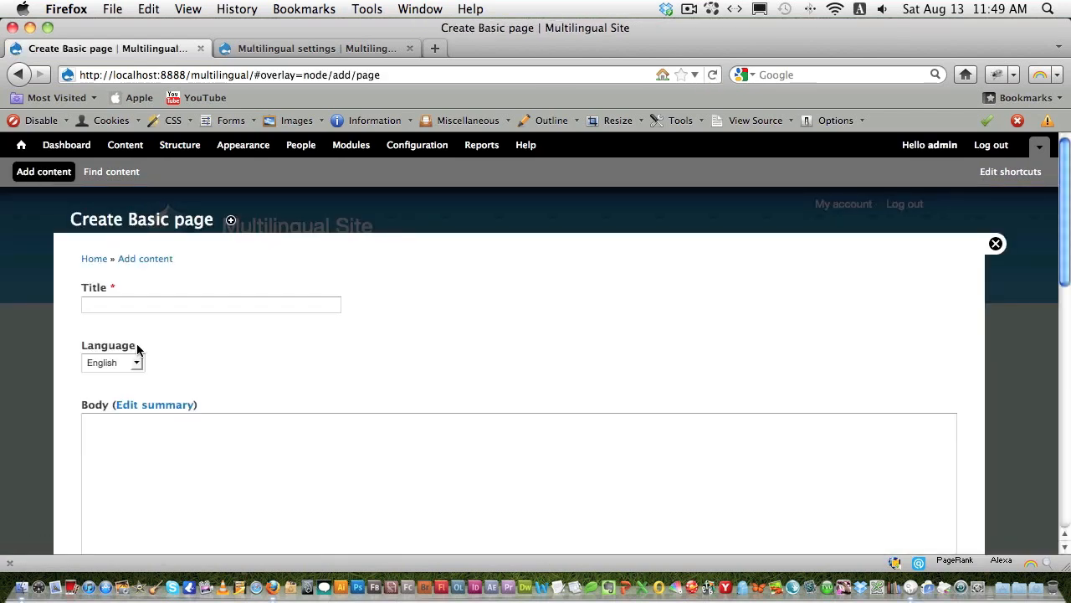
pyautogui.click(116, 308)
pyautogui.write('Tes')
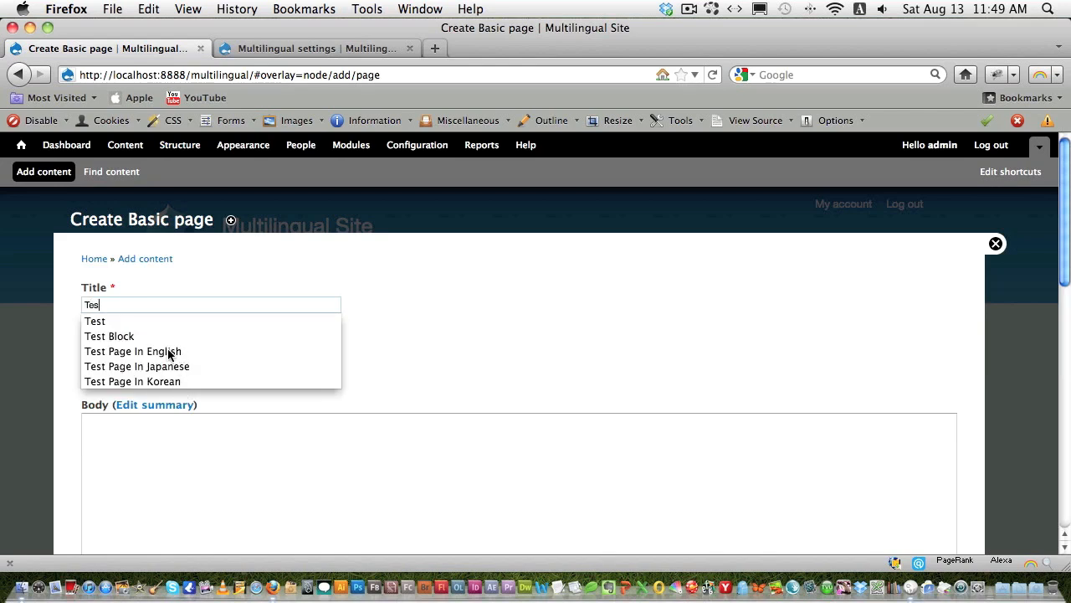
pyautogui.press('Down')
pyautogui.press('Down')
pyautogui.press('Down')
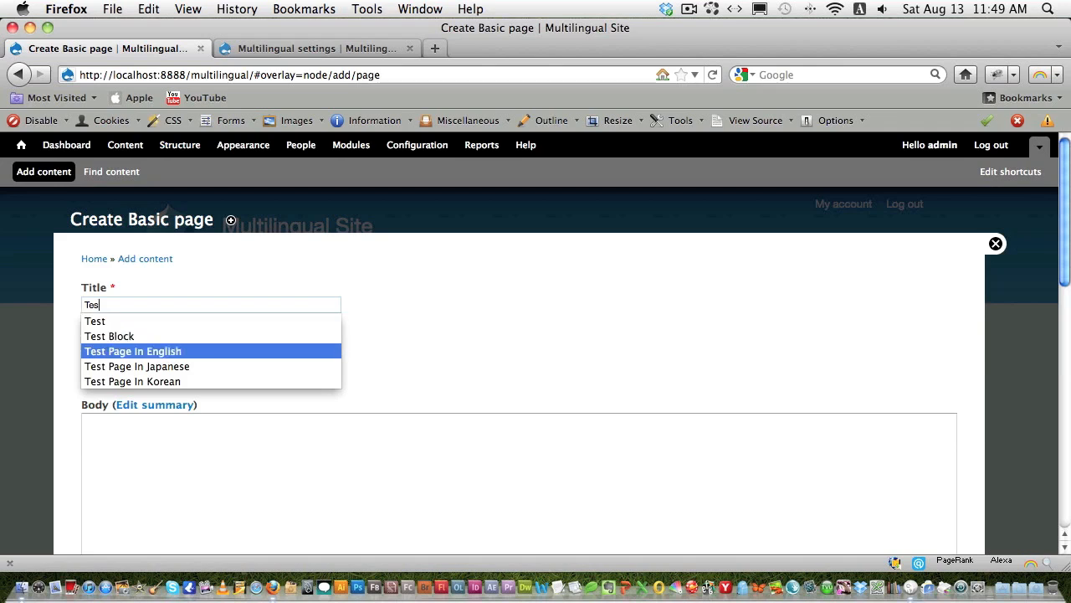
pyautogui.press('Return')
pyautogui.scroll(-5, 196, 365)
pyautogui.scroll(5, 190, 344)
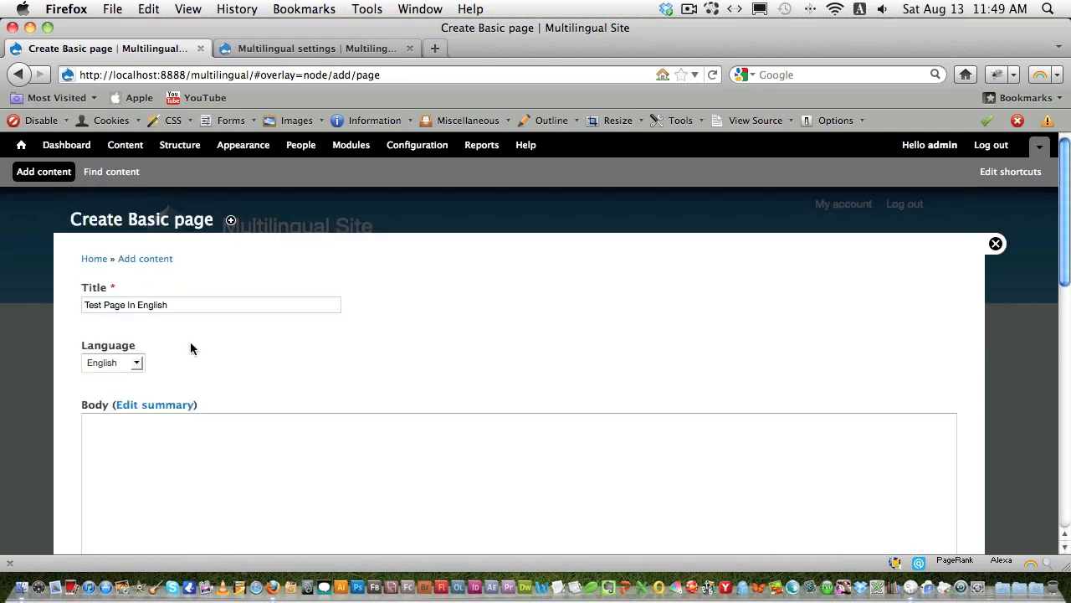
# Copy the page title "Test Page In English" into the body
pyautogui.click(200, 429)
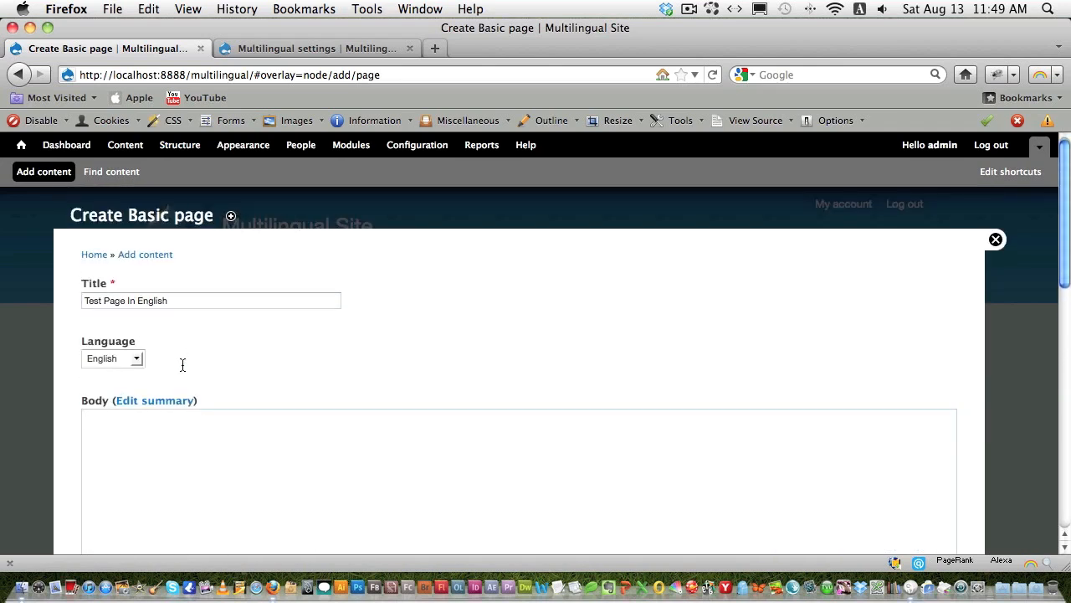
pyautogui.click(196, 304)
pyautogui.press('super+a')
pyautogui.press('super+c')
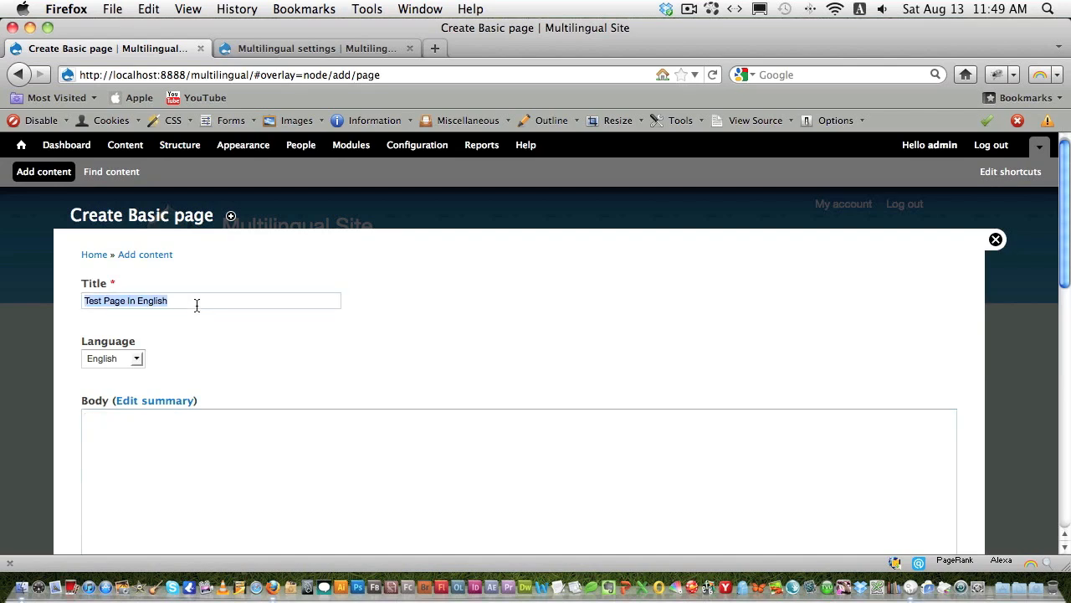
pyautogui.click(215, 500)
pyautogui.press('super+v')
# Provide a menu link for the English page and shorten its link title to "English"
pyautogui.scroll(-3, 243, 499)
pyautogui.scroll(-10, 243, 497)
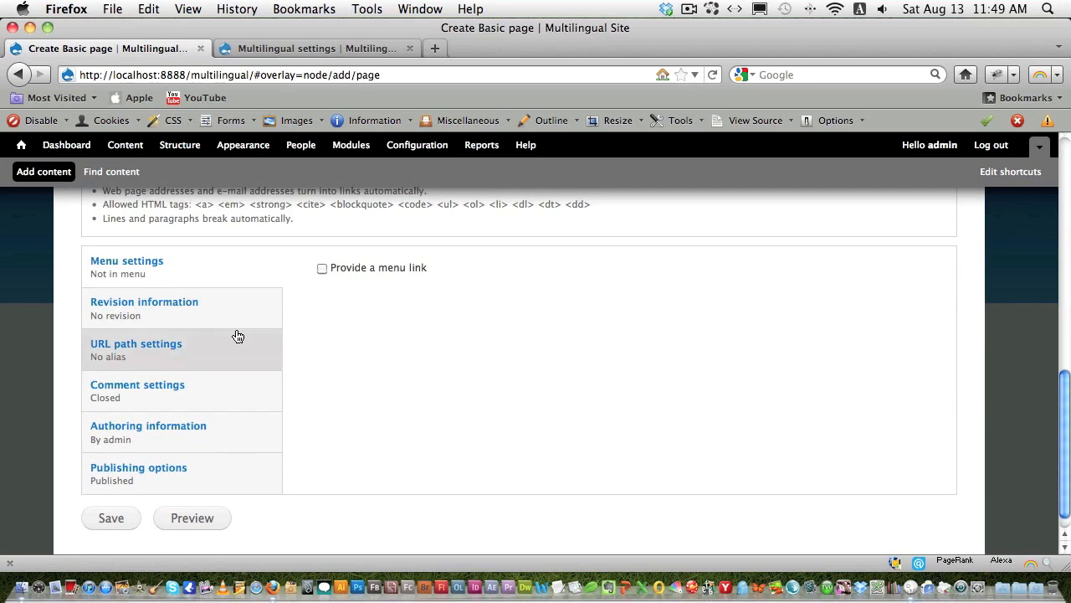
pyautogui.click(322, 268)
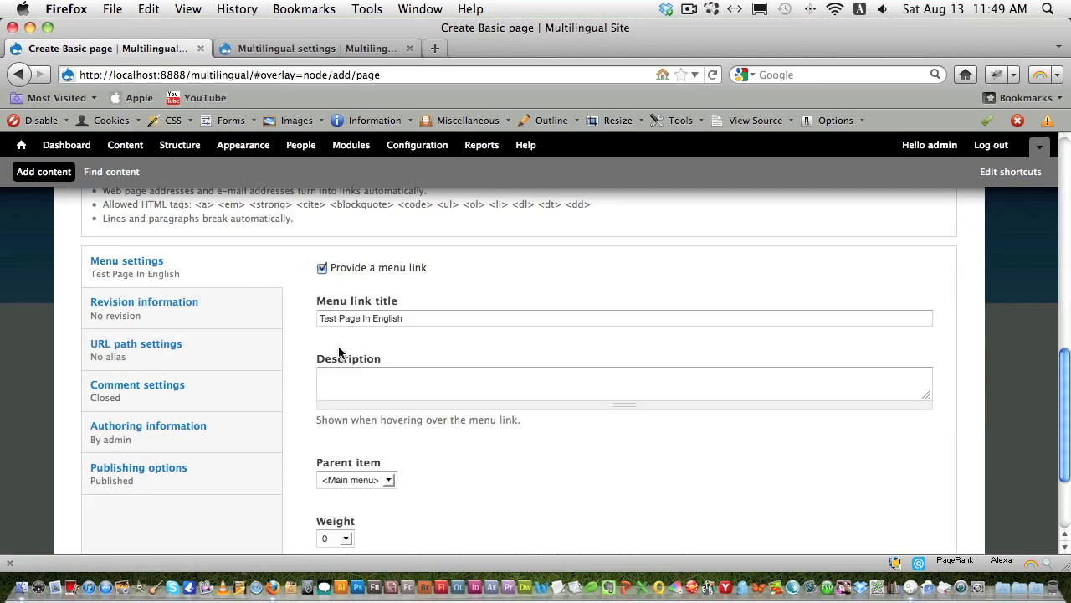
pyautogui.moveTo(373, 321); pyautogui.dragTo(299, 318)
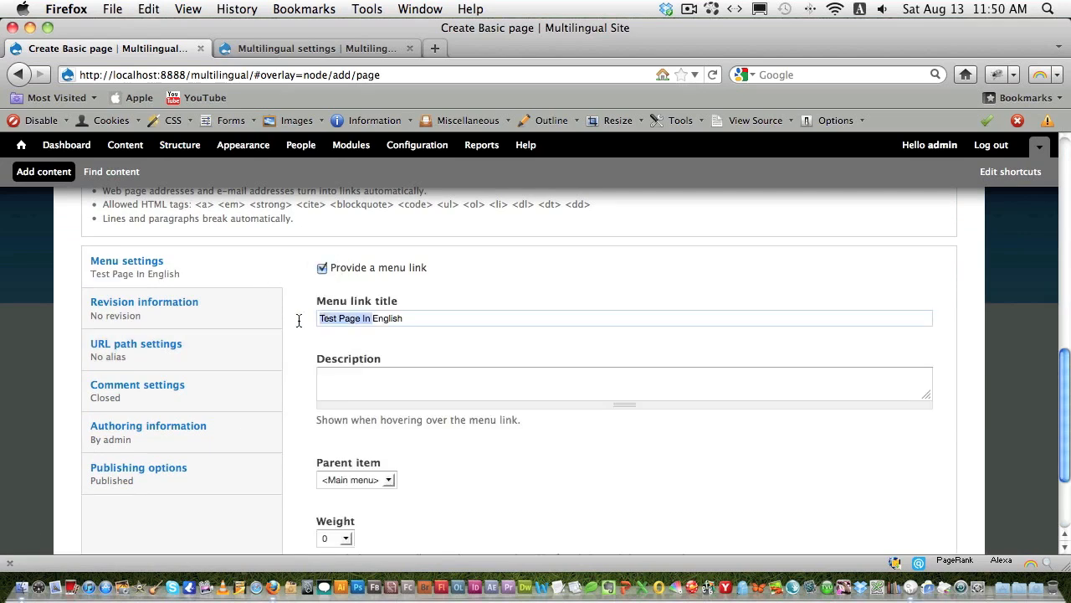
pyautogui.press('BackSpace')
# Set the English page's URL alias to "test" and save the page
pyautogui.click(163, 344)
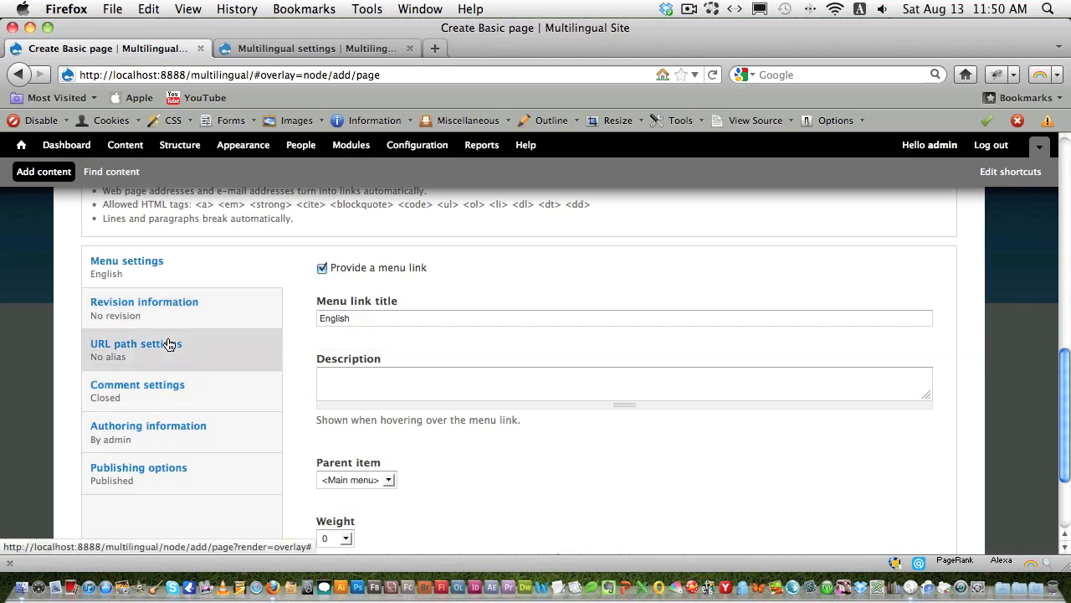
pyautogui.click(387, 286)
pyautogui.write('test')
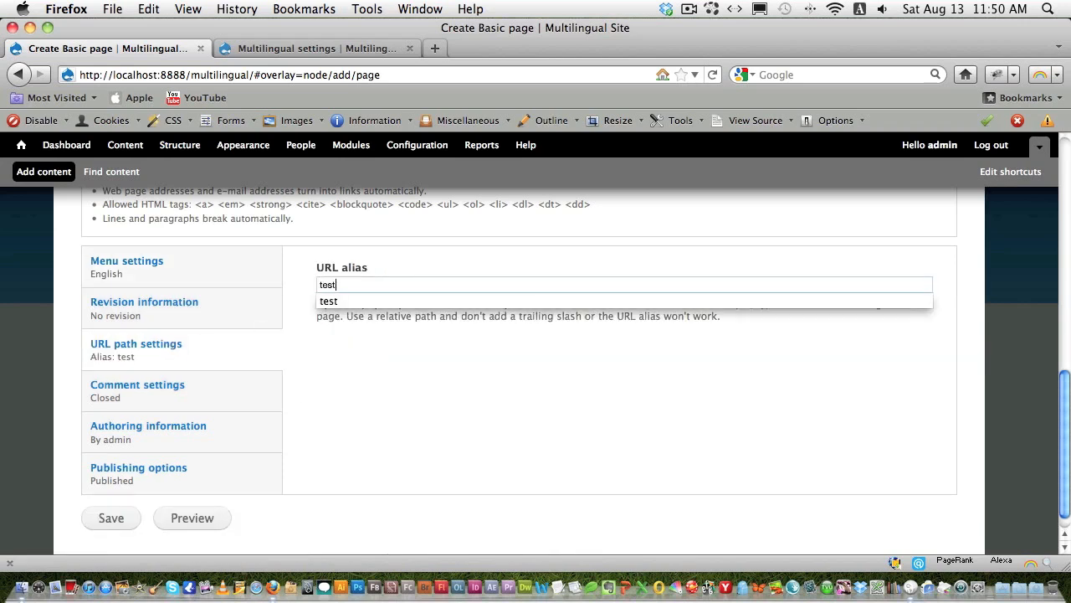
pyautogui.press('Down')
pyautogui.click(131, 526)
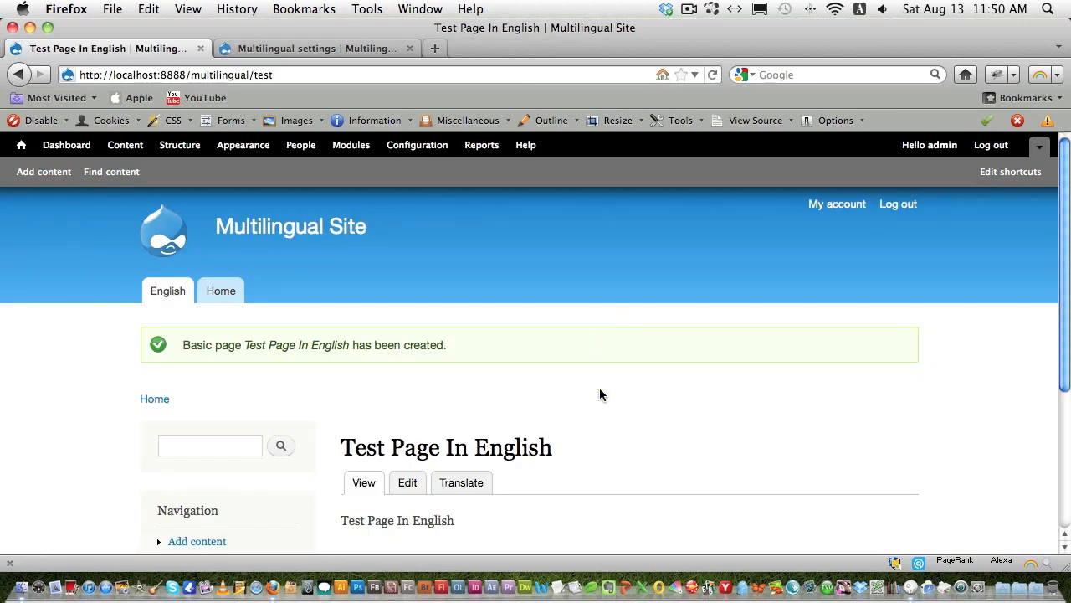
# Reload the saved English page, open its translation overview, and review the Japanese and Korean translation options
pyautogui.press('super+r')
pyautogui.scroll(-2, 602, 393)
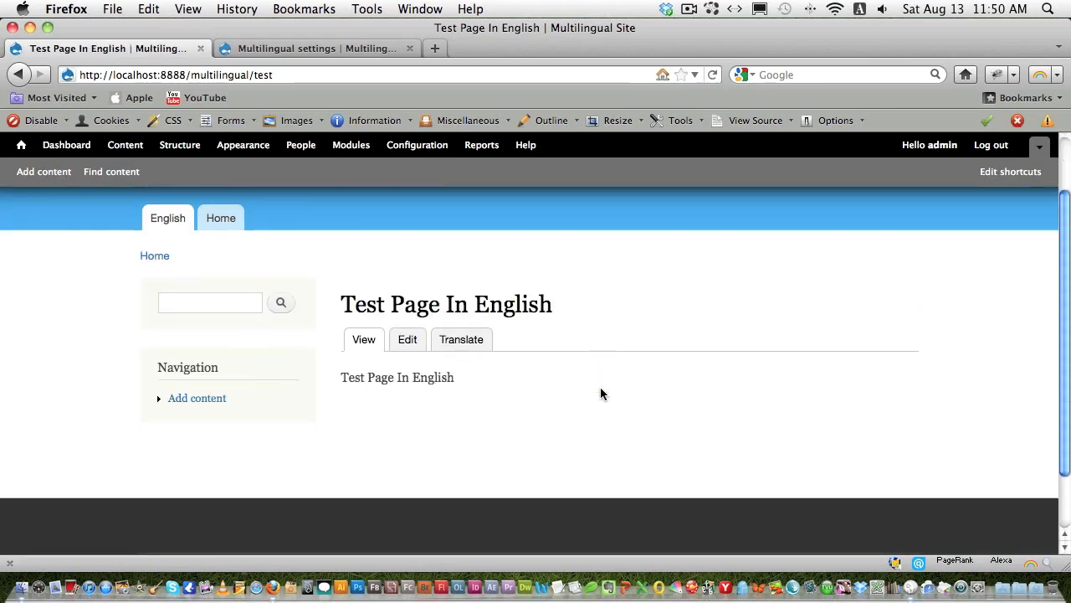
pyautogui.click(471, 341)
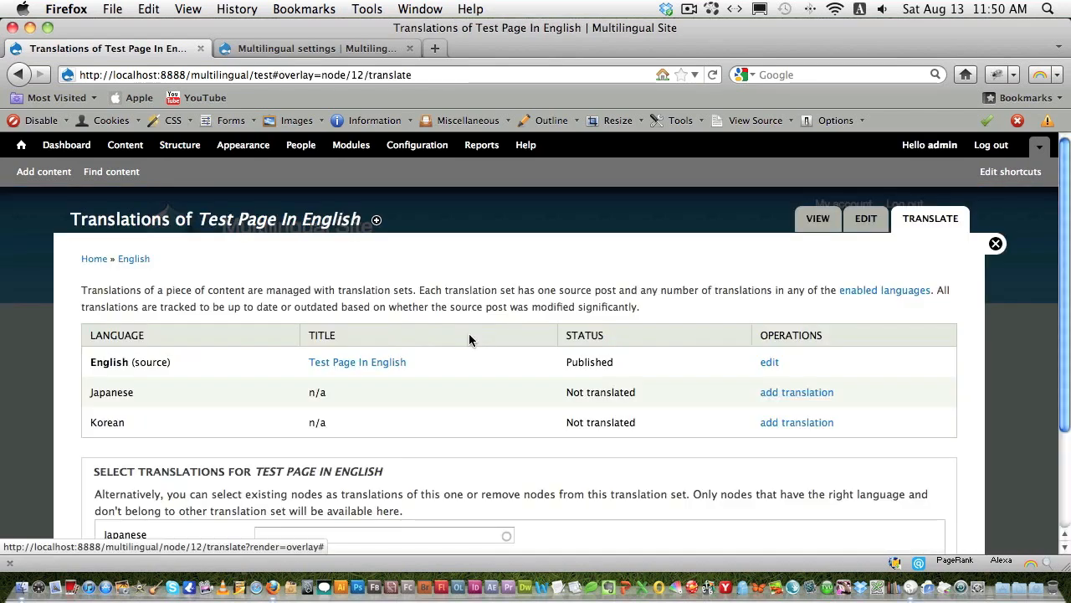
pyautogui.scroll(-2, 674, 418)
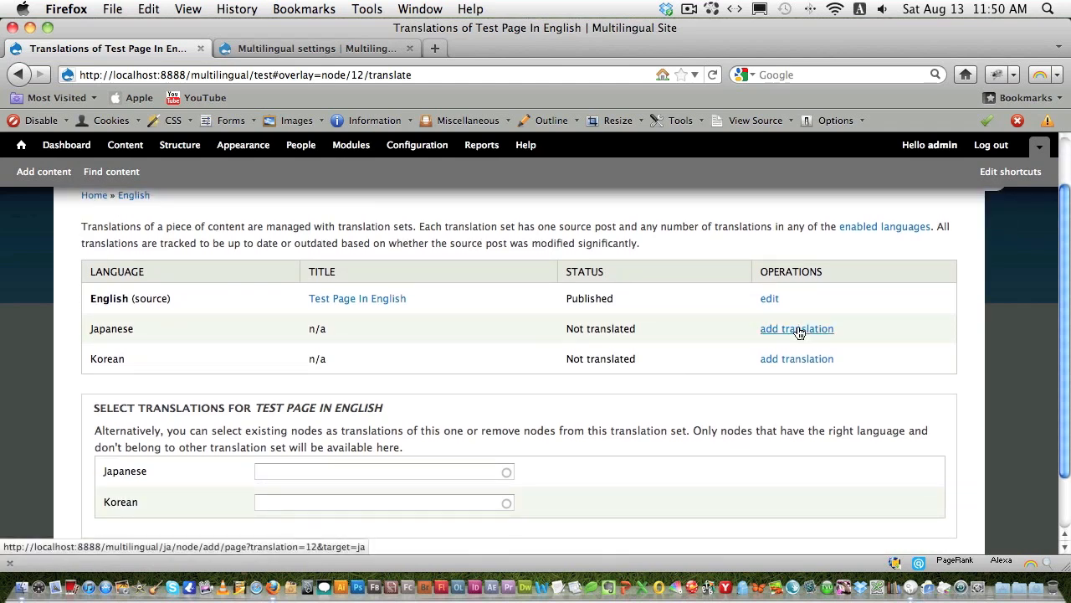
pyautogui.scroll(-1, 799, 329)
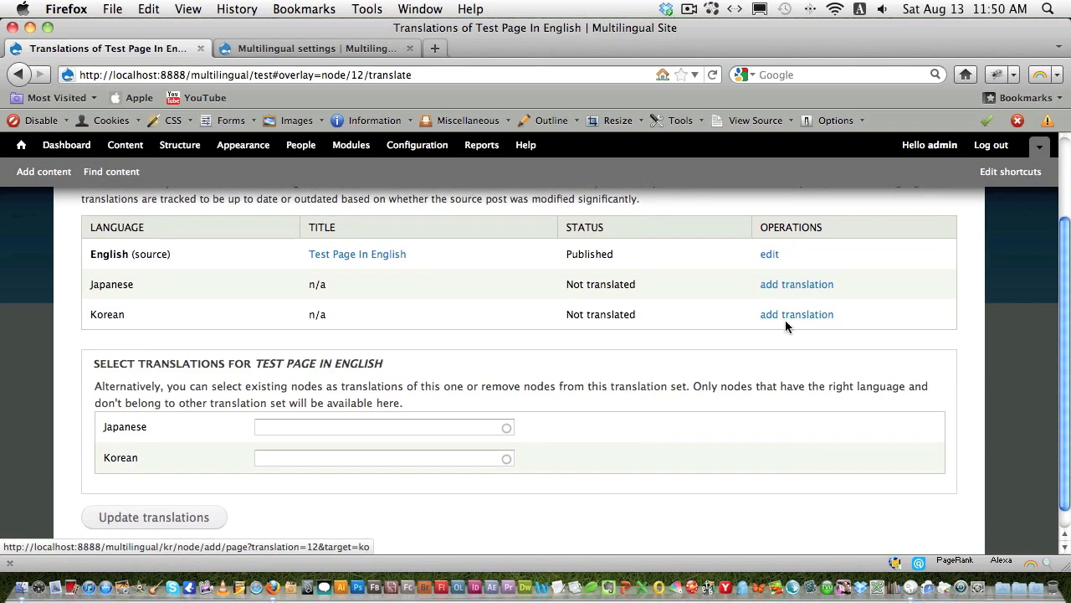
pyautogui.scroll(-1, 784, 321)
pyautogui.click(300, 415)
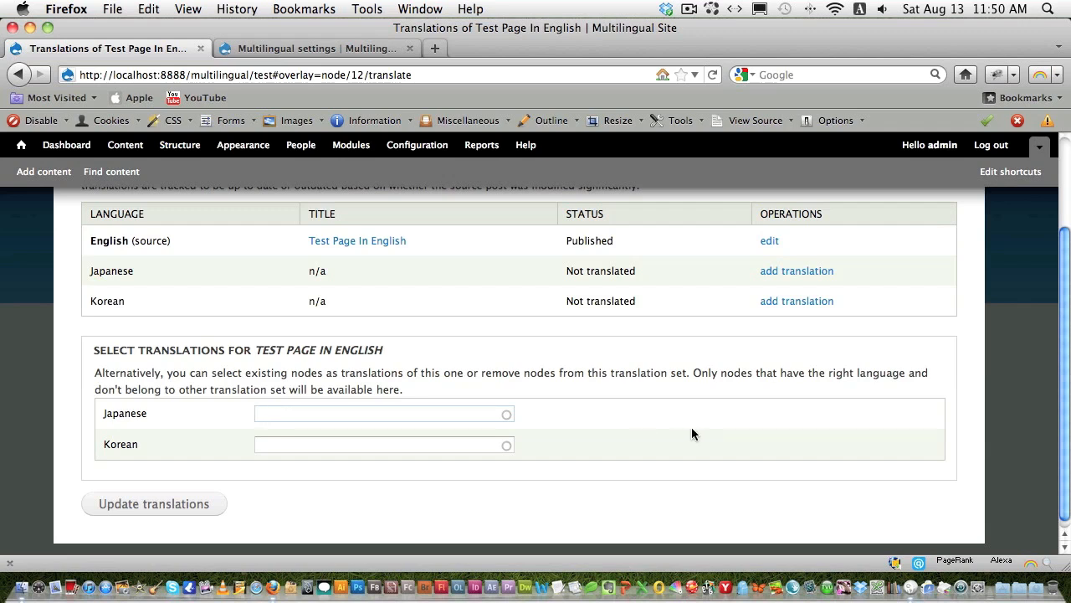
pyautogui.click(689, 311)
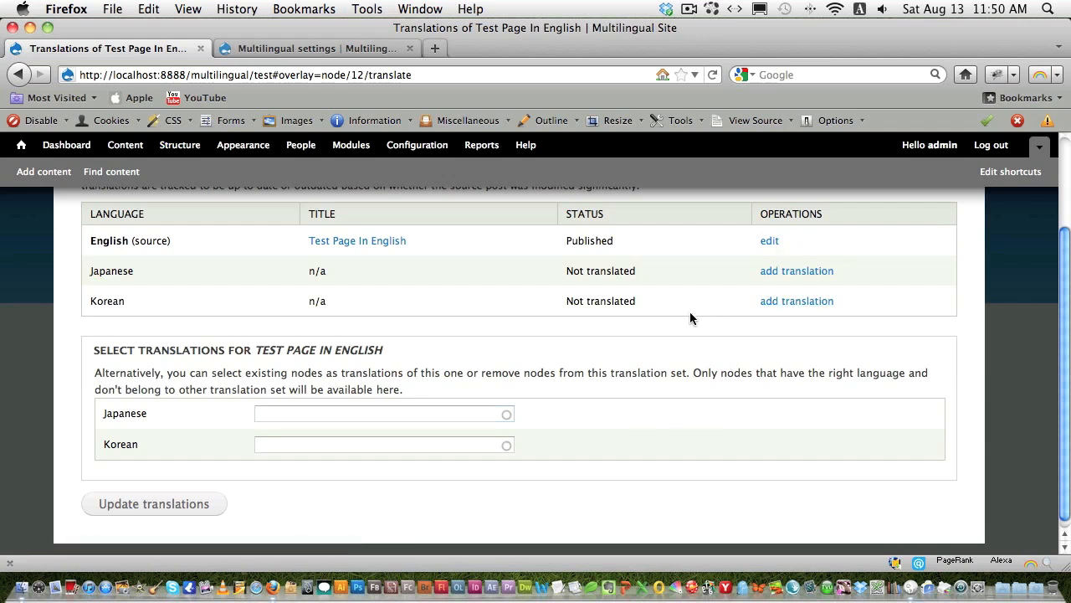
# Add a Japanese translation of the English page, with "Test Page In Japanese" as both title and body
pyautogui.click(774, 273)
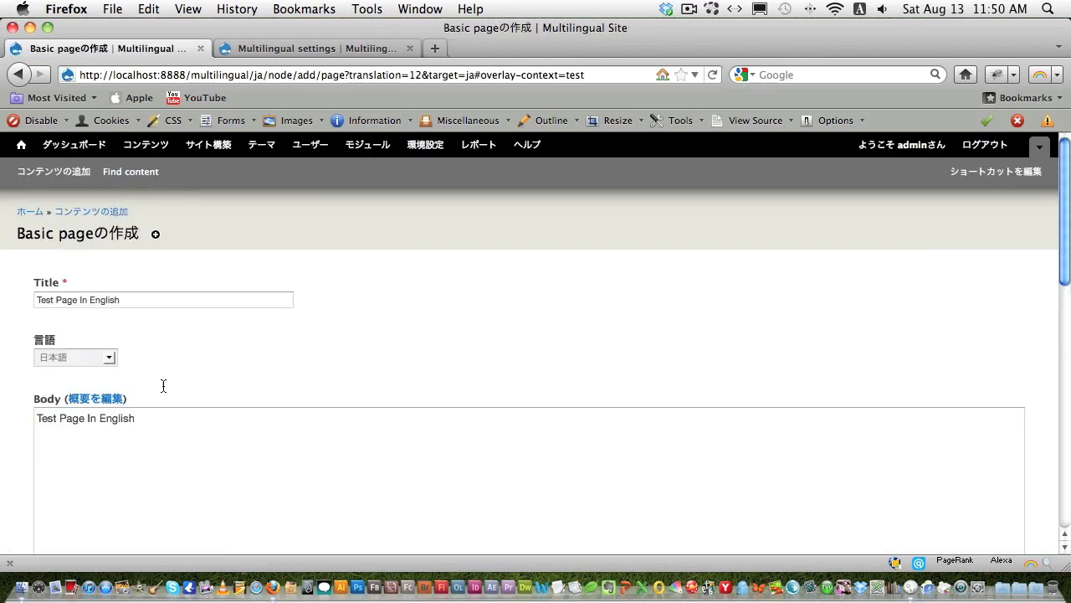
pyautogui.moveTo(121, 299); pyautogui.dragTo(90, 305)
pyautogui.write('J')
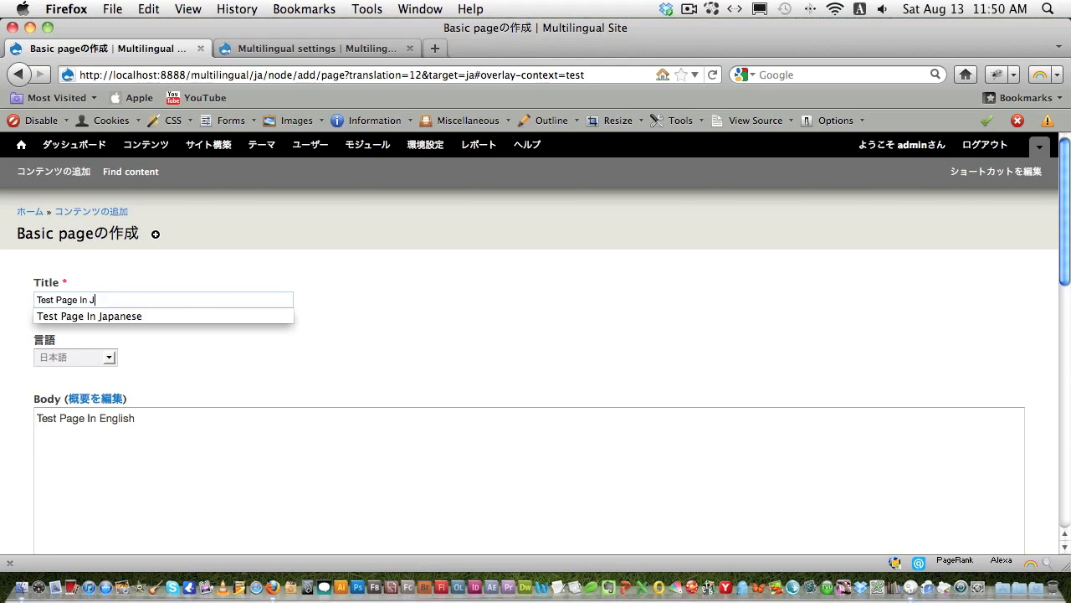
pyautogui.click(98, 320)
pyautogui.scroll(-3, 191, 357)
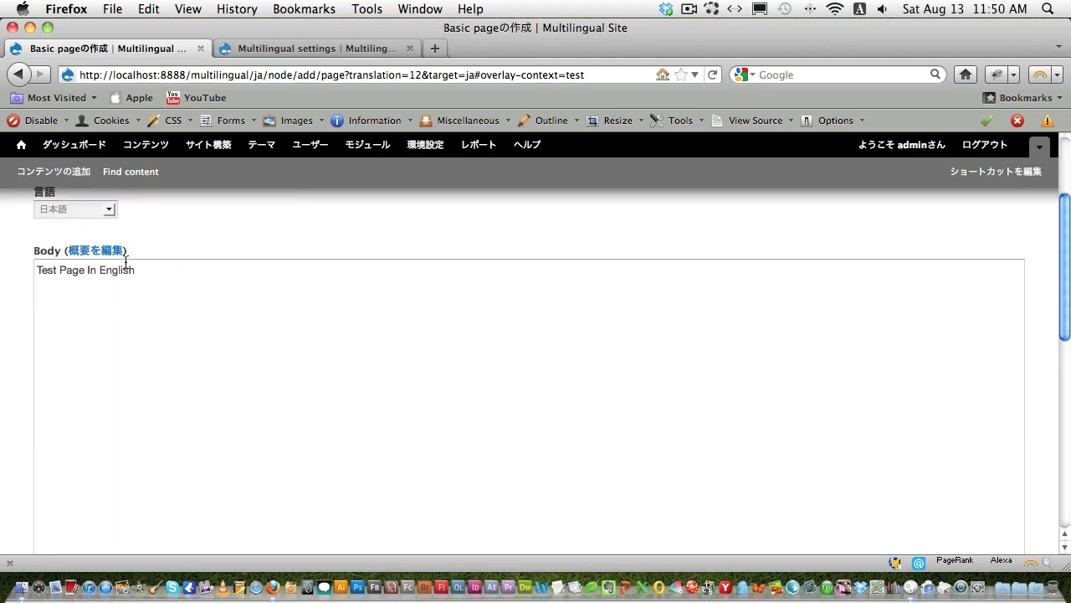
pyautogui.moveTo(134, 274); pyautogui.dragTo(100, 276)
pyautogui.write('J')
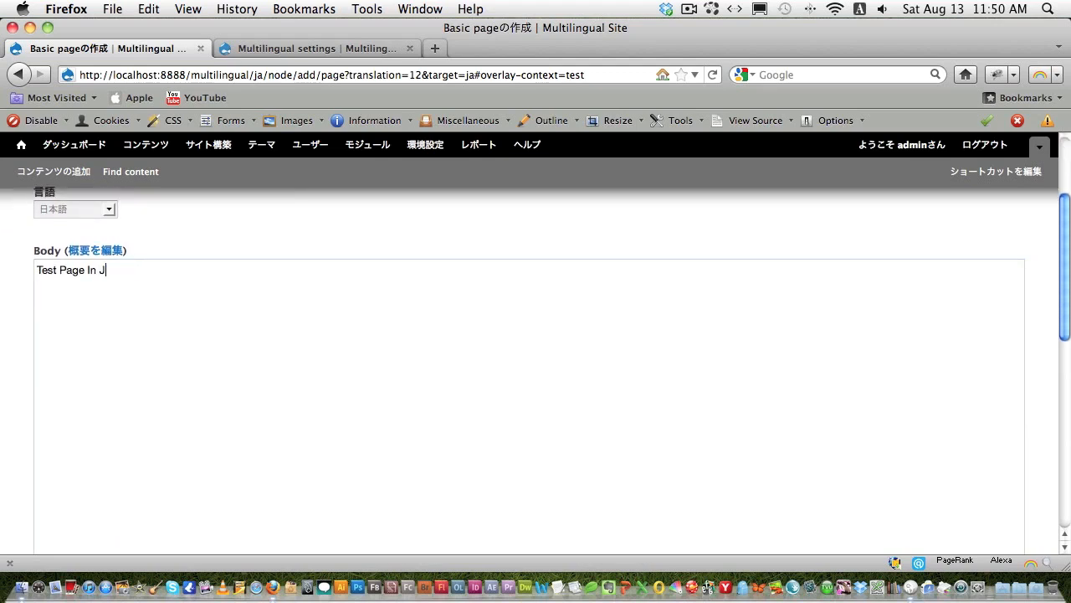
pyautogui.write('apanese')
# Provide a menu link for the Japanese translation and shorten its link title to "Japanese"
pyautogui.scroll(-10, 192, 421)
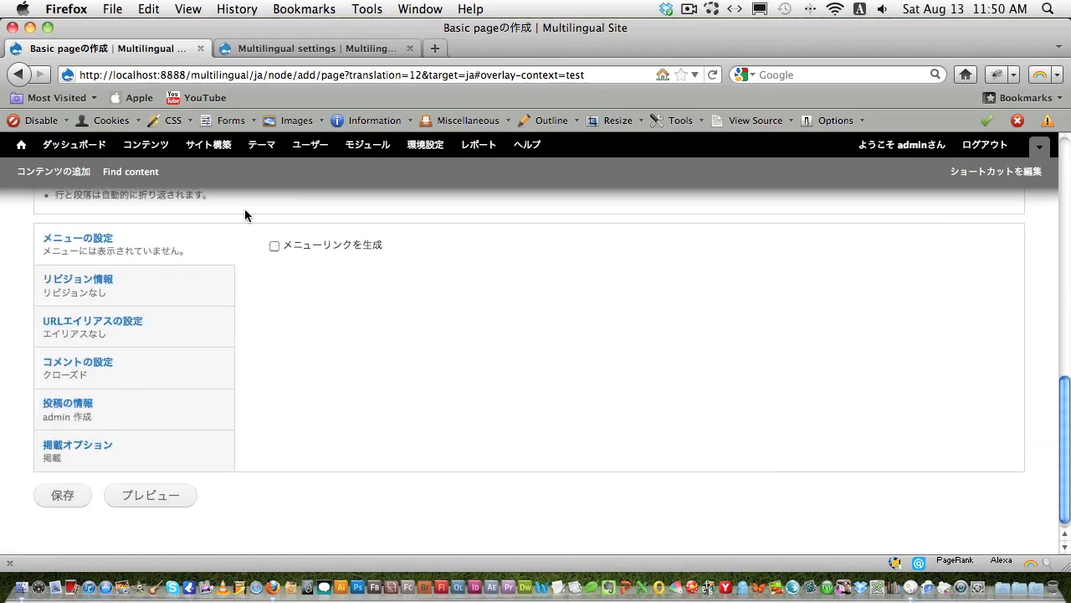
pyautogui.click(273, 246)
pyautogui.moveTo(325, 297); pyautogui.dragTo(237, 299)
pyautogui.press('BackSpace')
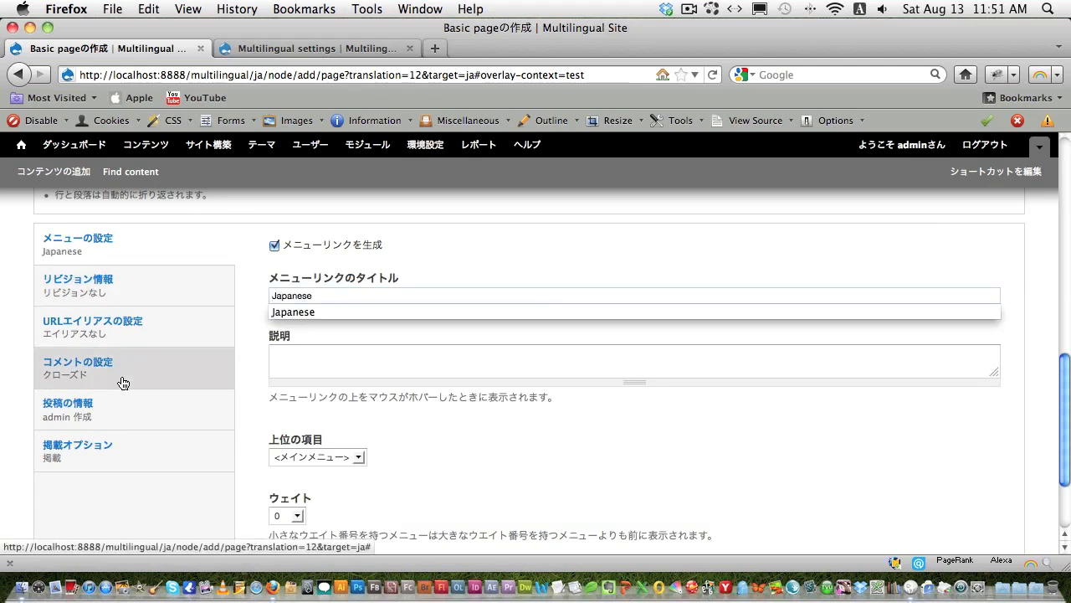
# Set the Japanese translation's URL alias to "test" and save it
pyautogui.click(123, 339)
pyautogui.click(328, 264)
pyautogui.write('test')
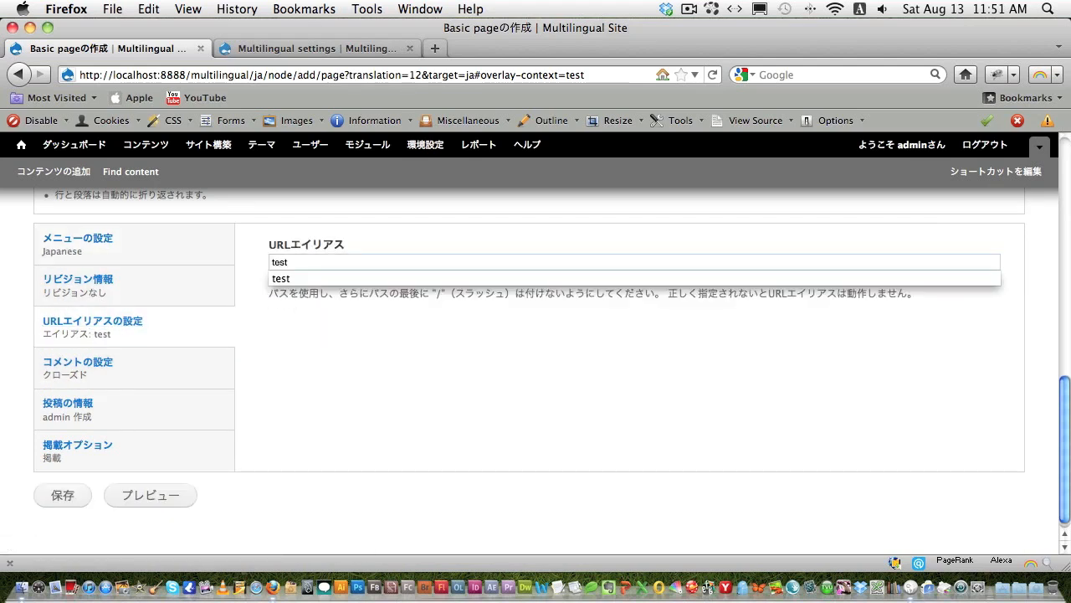
pyautogui.press('Down')
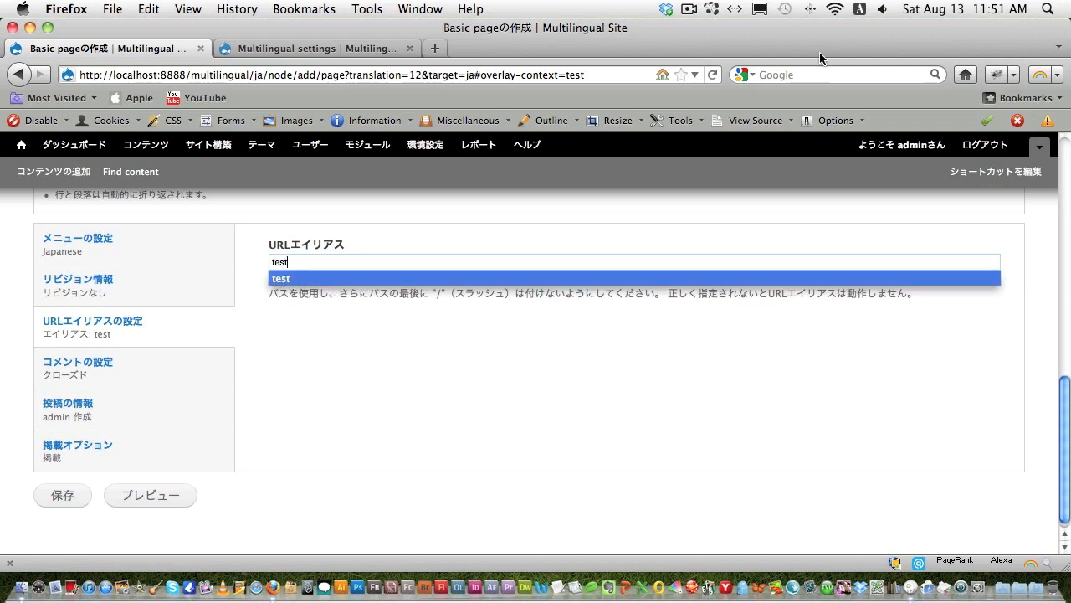
pyautogui.click(54, 495)
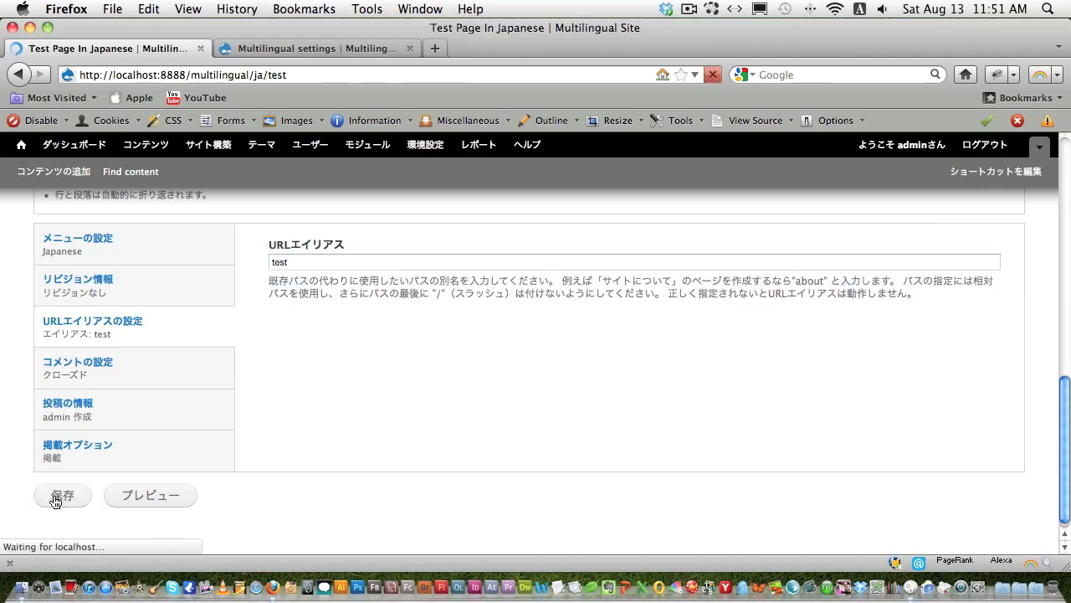
# Add a Korean translation from the Japanese page's translation overview, with "Test Page In Korean" as both title and body
pyautogui.scroll(-3, 457, 500)
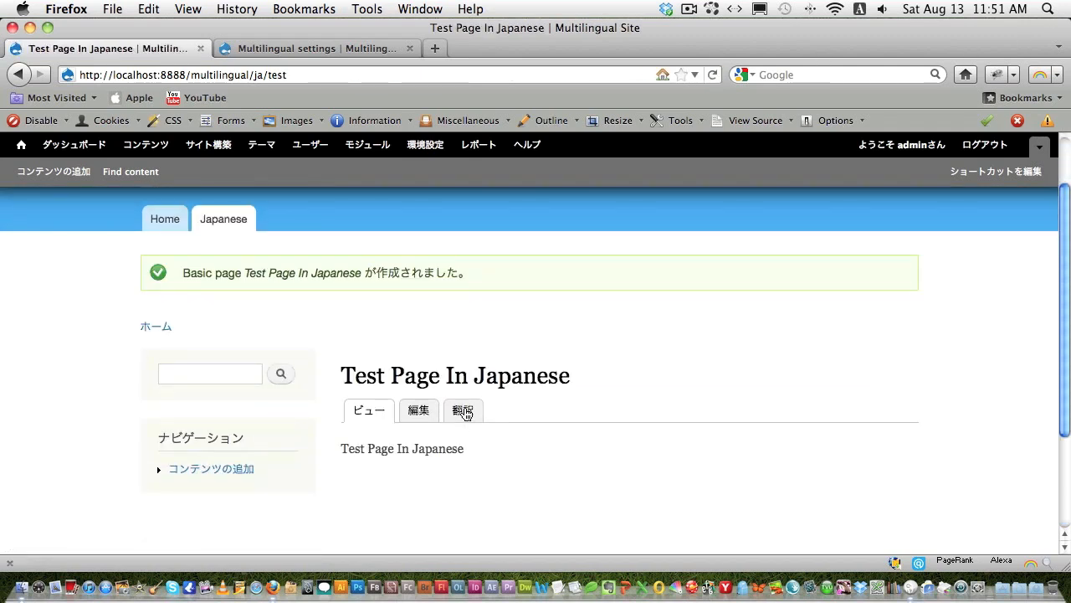
pyautogui.click(466, 483)
pyautogui.click(817, 424)
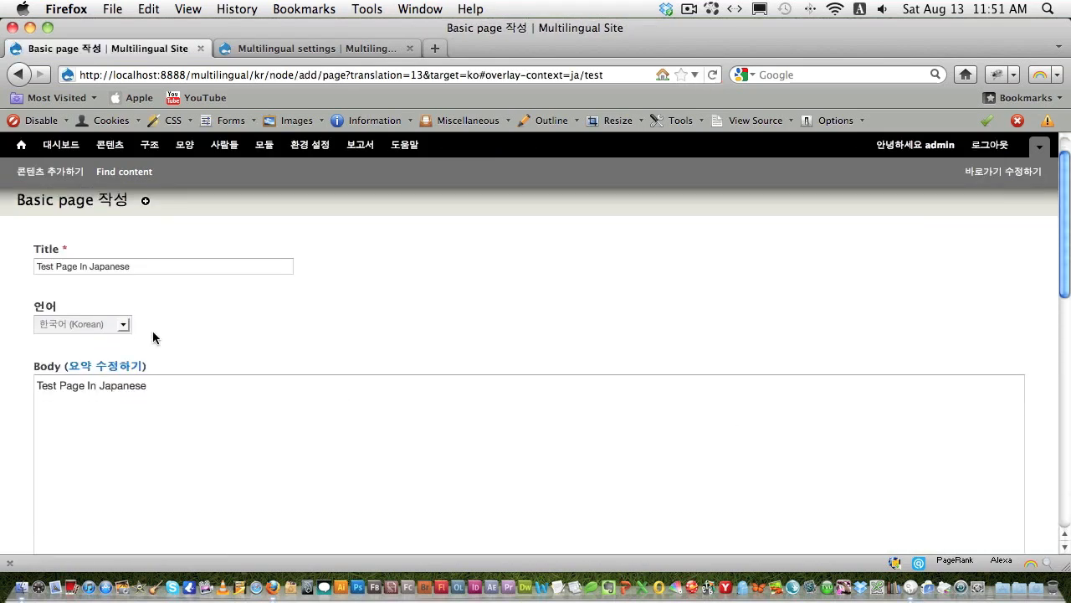
pyautogui.moveTo(137, 268); pyautogui.dragTo(90, 272)
pyautogui.write('Ko')
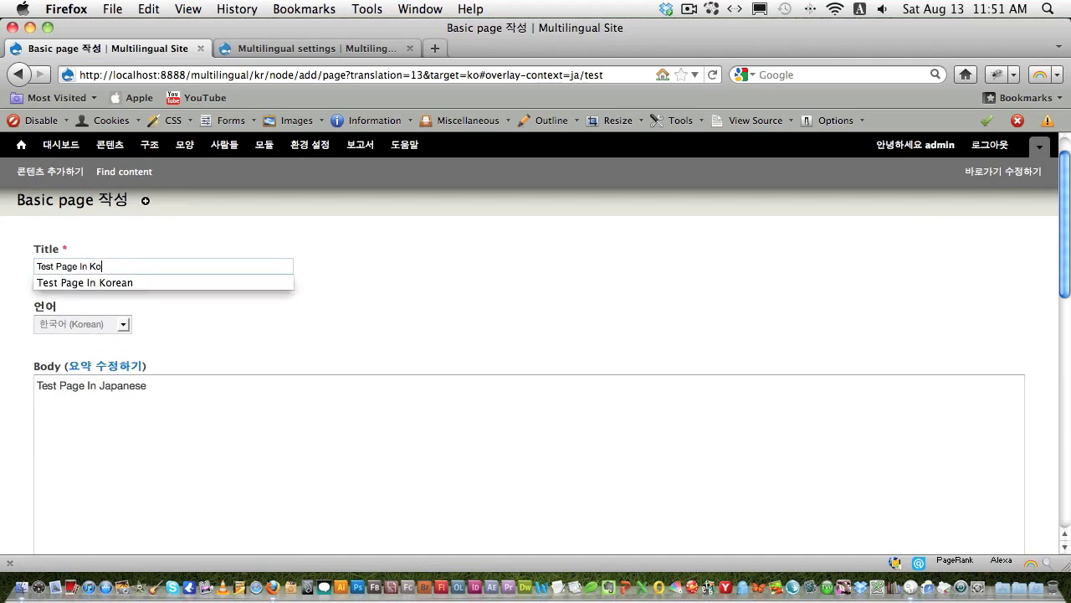
pyautogui.click(108, 282)
pyautogui.scroll(-3, 187, 342)
pyautogui.moveTo(147, 240); pyautogui.dragTo(101, 241)
pyautogui.write('Kore')
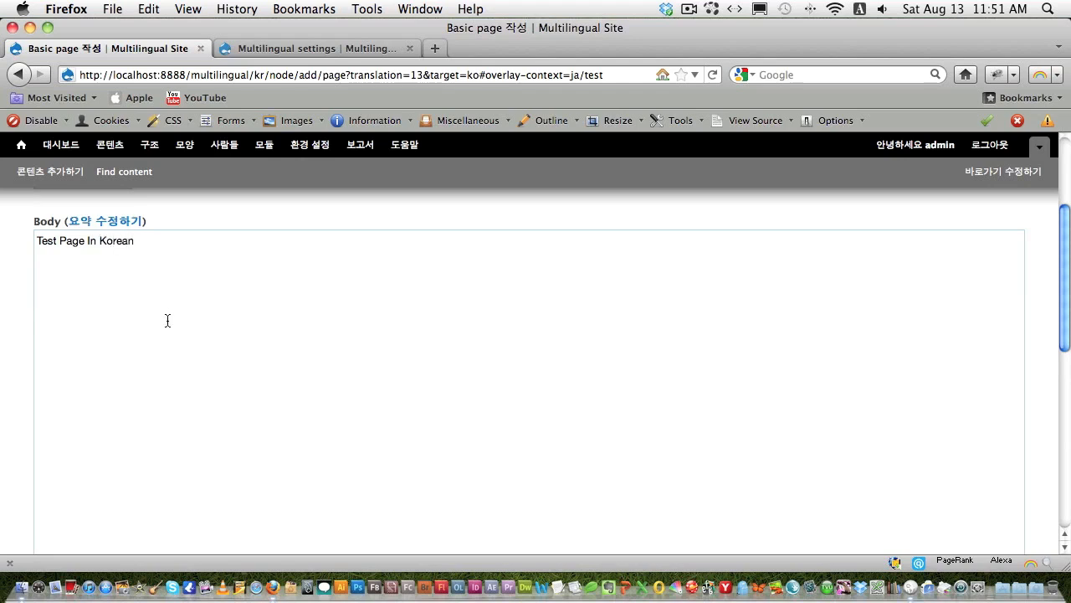
# Provide a menu link for the Korean translation and shorten its link title to "Korean"
pyautogui.scroll(-5, 168, 321)
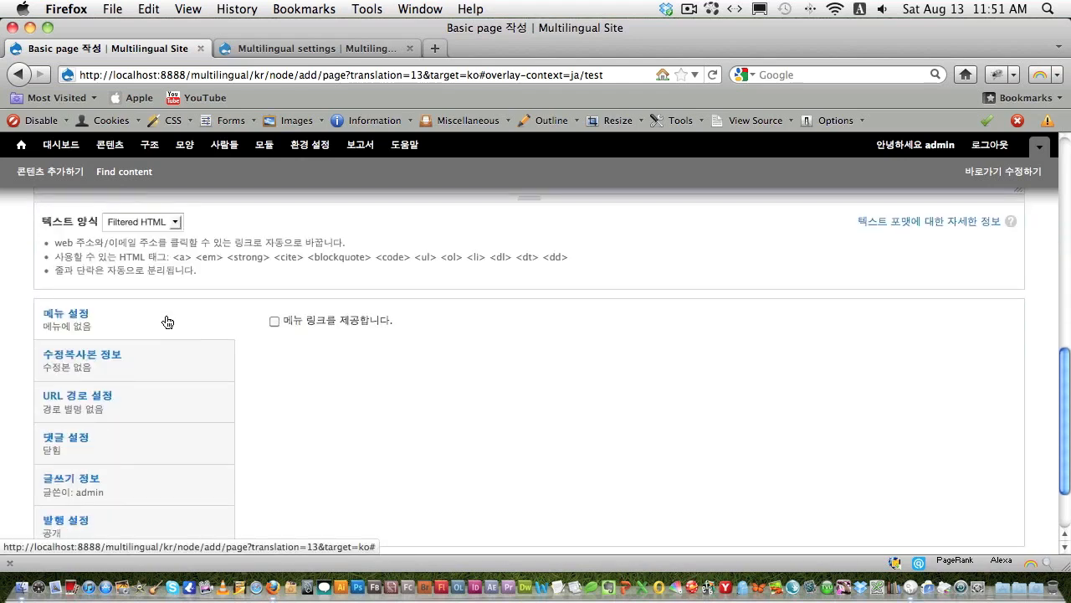
pyautogui.click(103, 375)
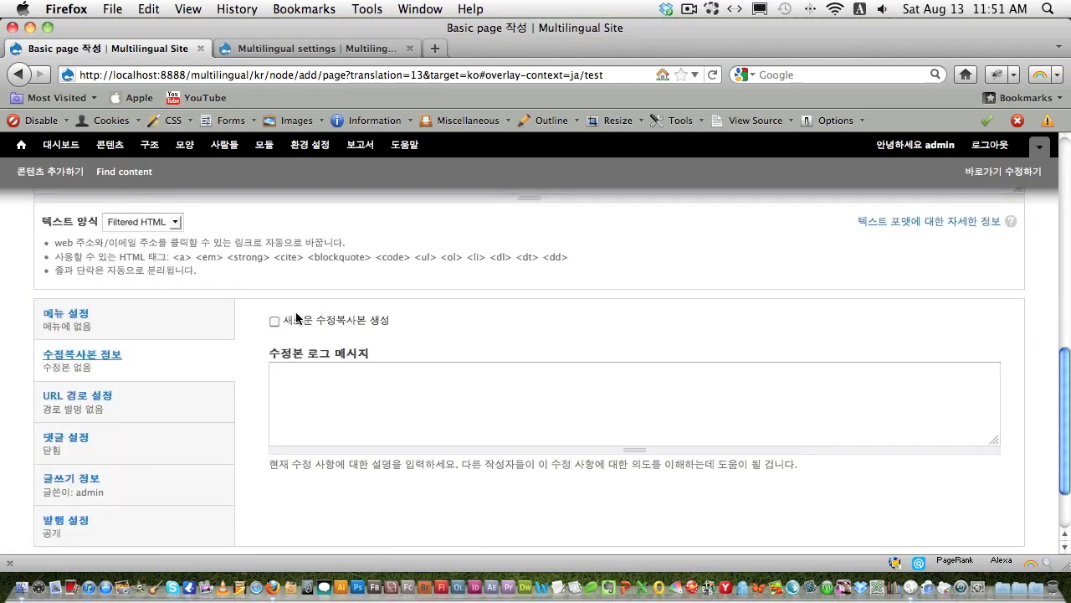
pyautogui.click(52, 333)
pyautogui.click(275, 319)
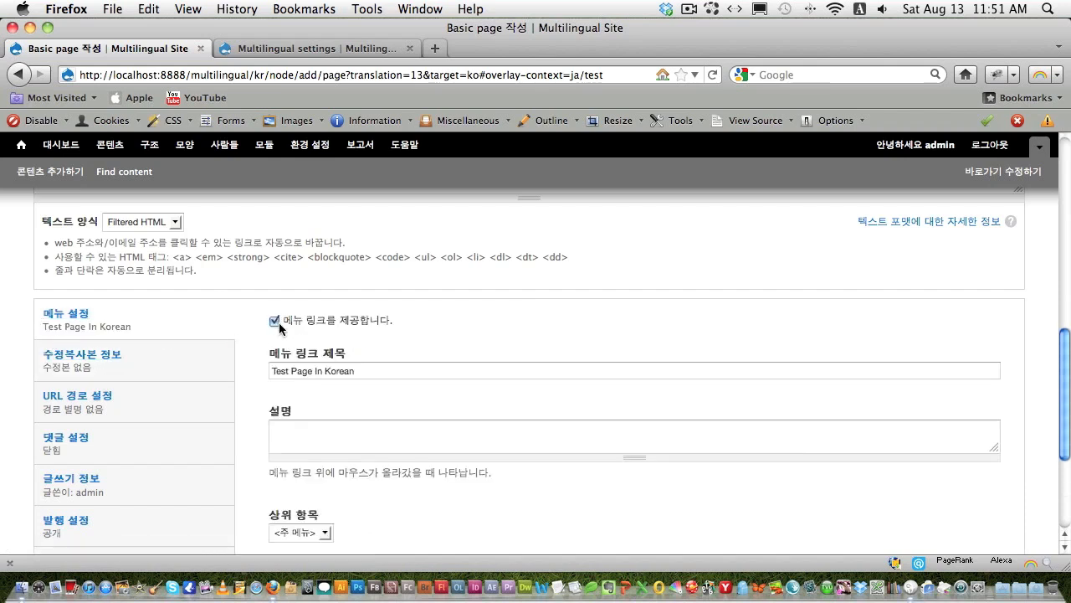
pyautogui.moveTo(325, 372); pyautogui.dragTo(177, 374)
pyautogui.press('BackSpace')
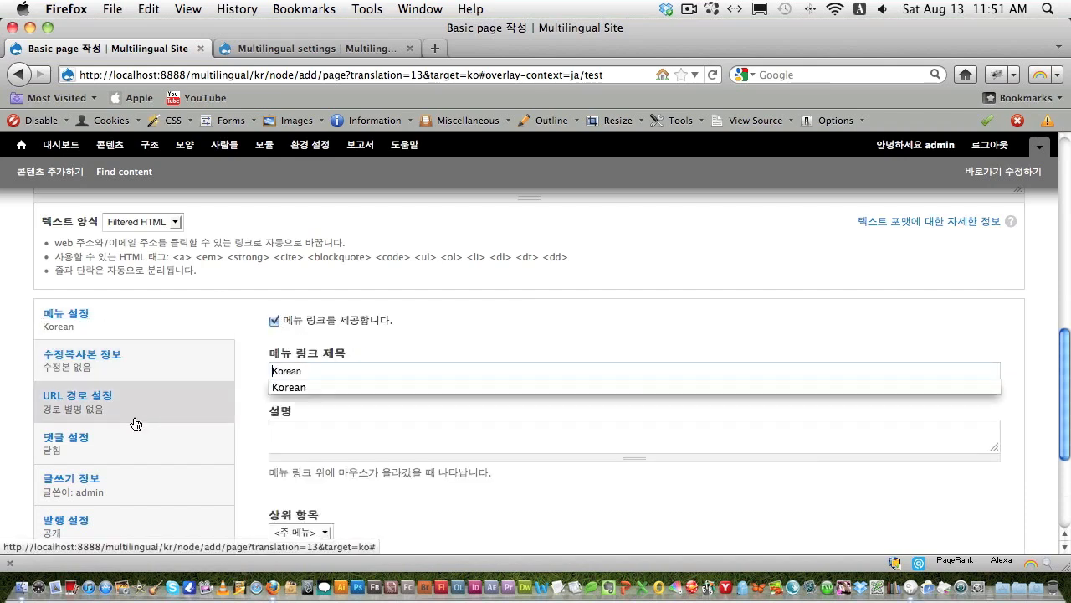
# Set the Korean translation's URL alias to "test" and save it
pyautogui.click(175, 395)
pyautogui.click(323, 336)
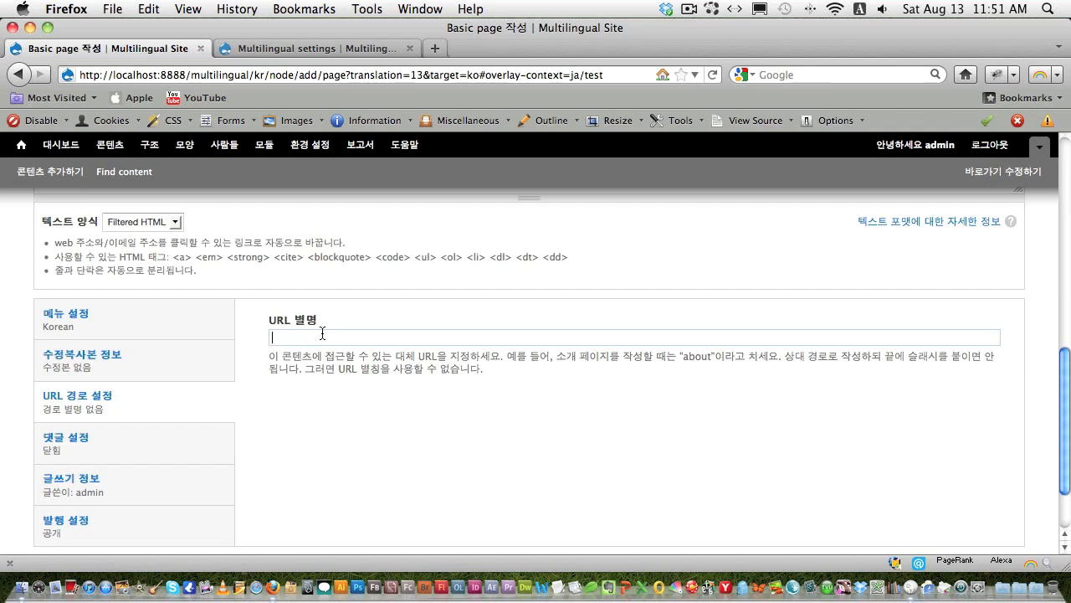
pyautogui.write('test')
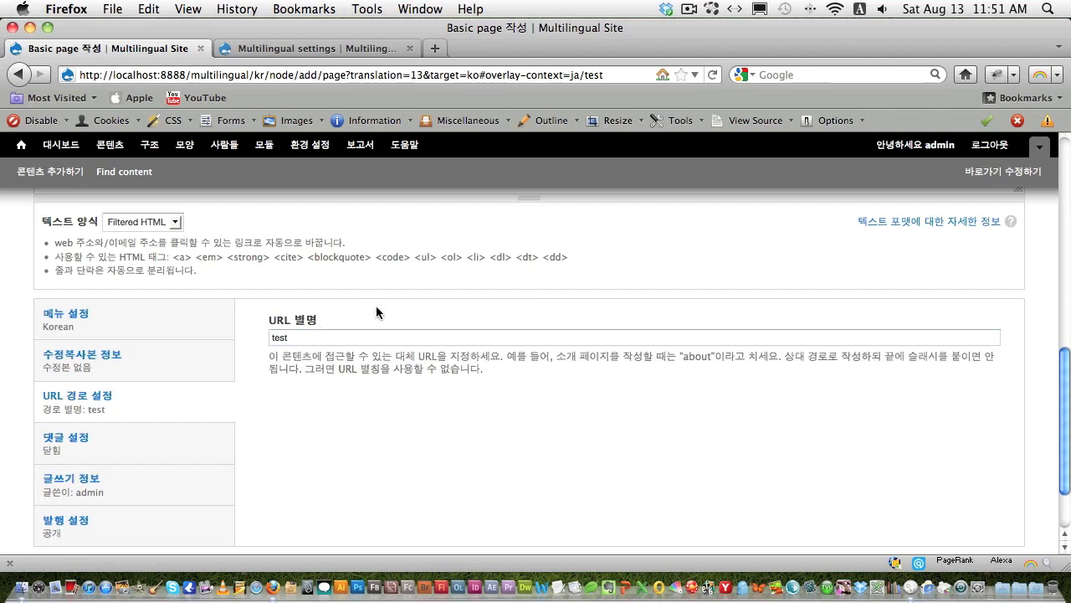
pyautogui.scroll(-3, 378, 314)
pyautogui.click(73, 484)
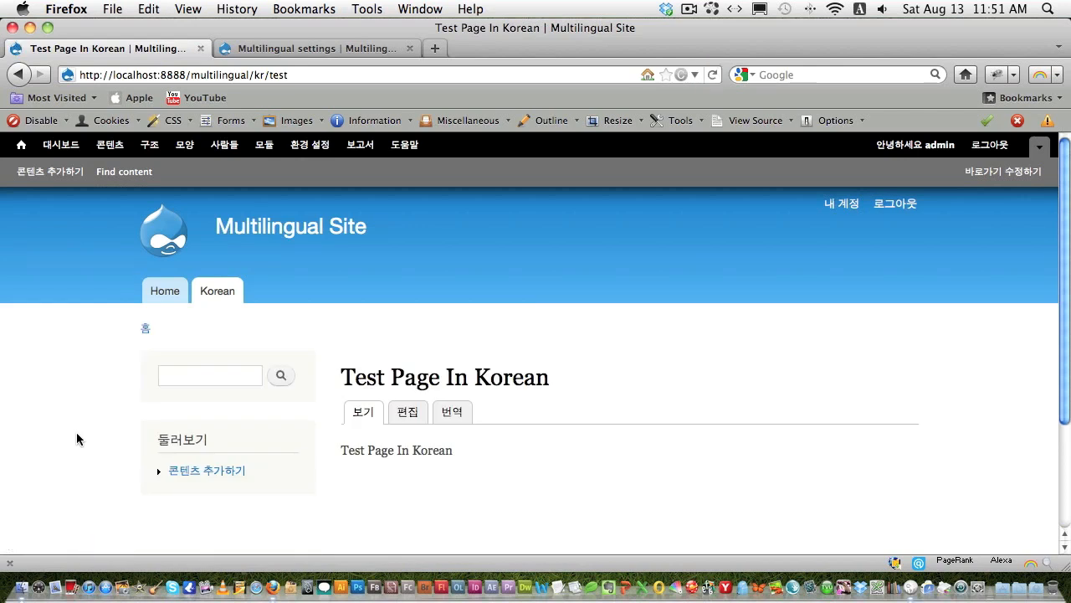
# Check the test page's Japanese, Korean and English versions by loading its address with the prefix "ja", with "kr" and without a prefix
pyautogui.scroll(-2, 76, 432)
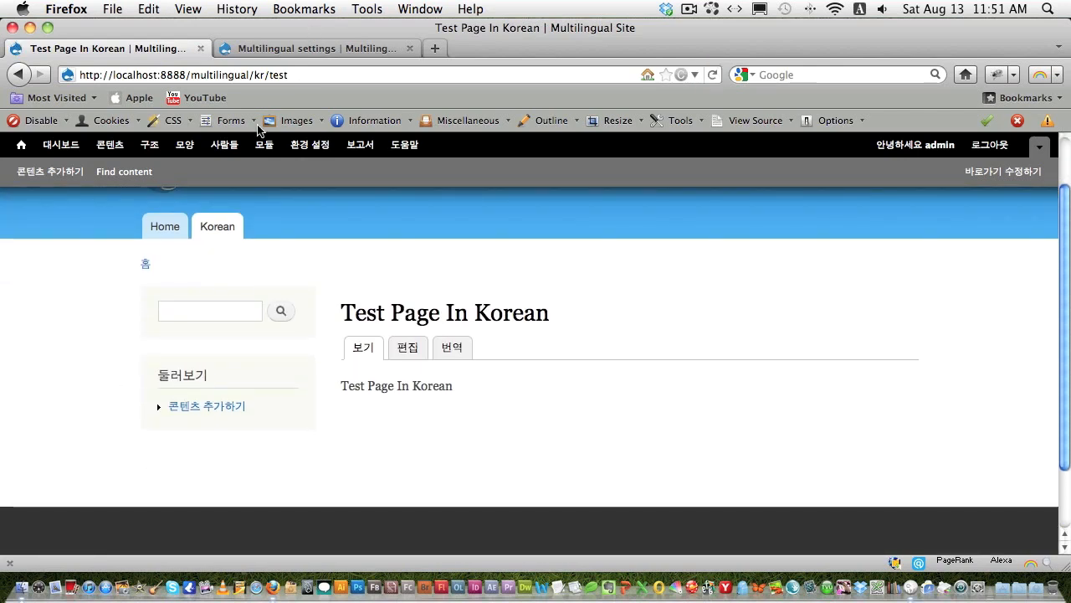
pyautogui.click(266, 76)
pyautogui.moveTo(266, 77); pyautogui.dragTo(255, 84)
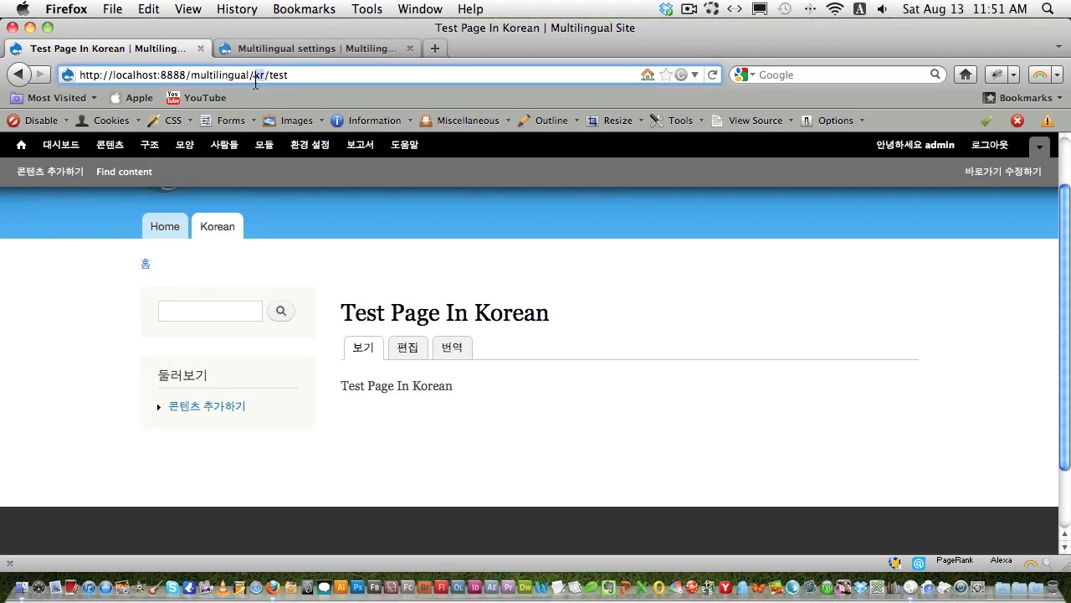
pyautogui.write('ja')
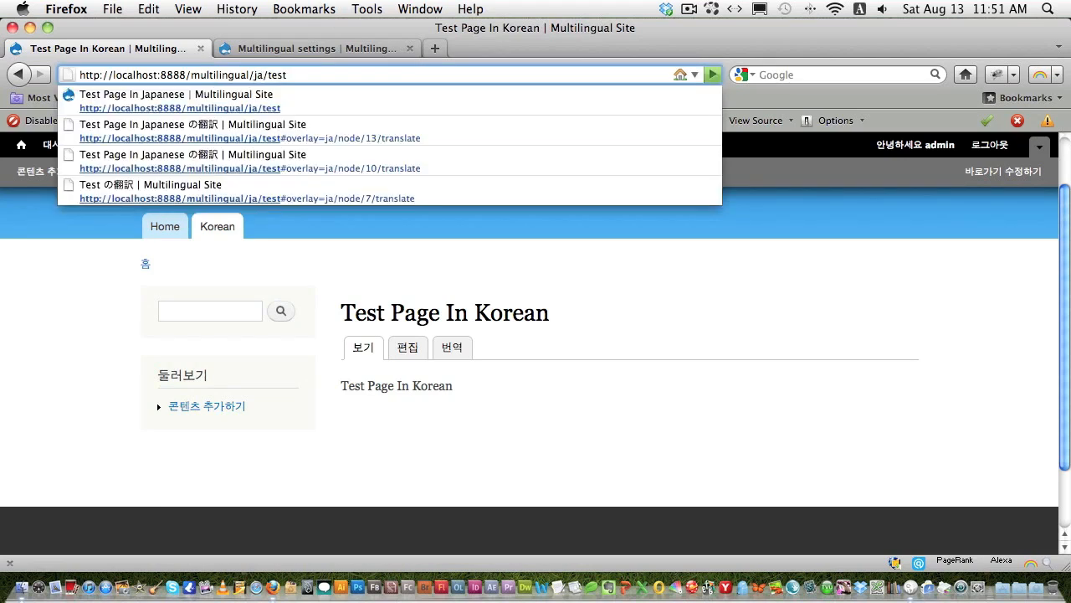
pyautogui.press('Return')
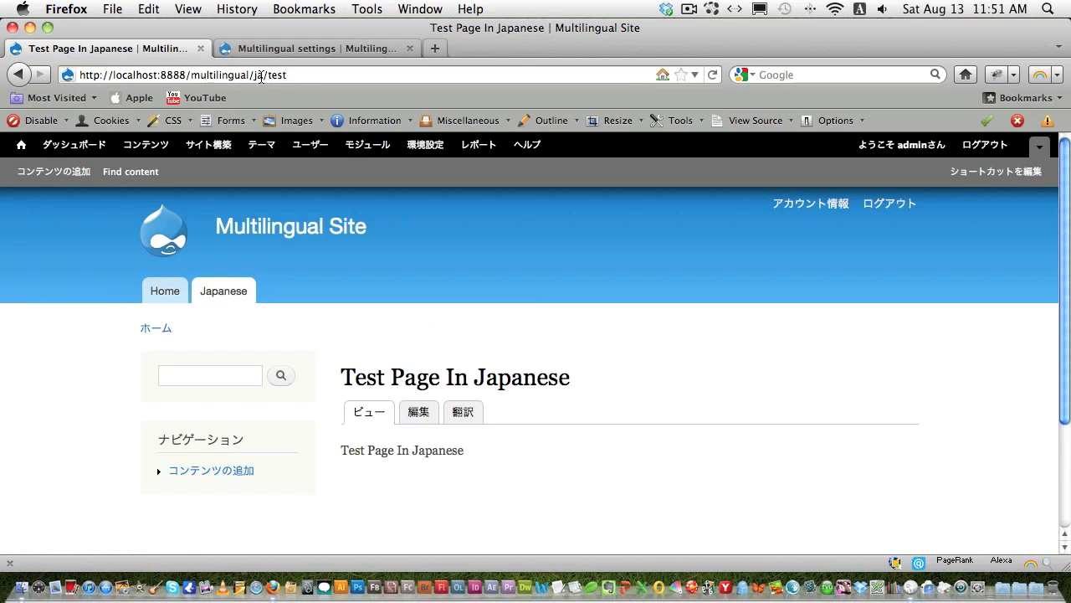
pyautogui.write('kr')
pyautogui.press('Return')
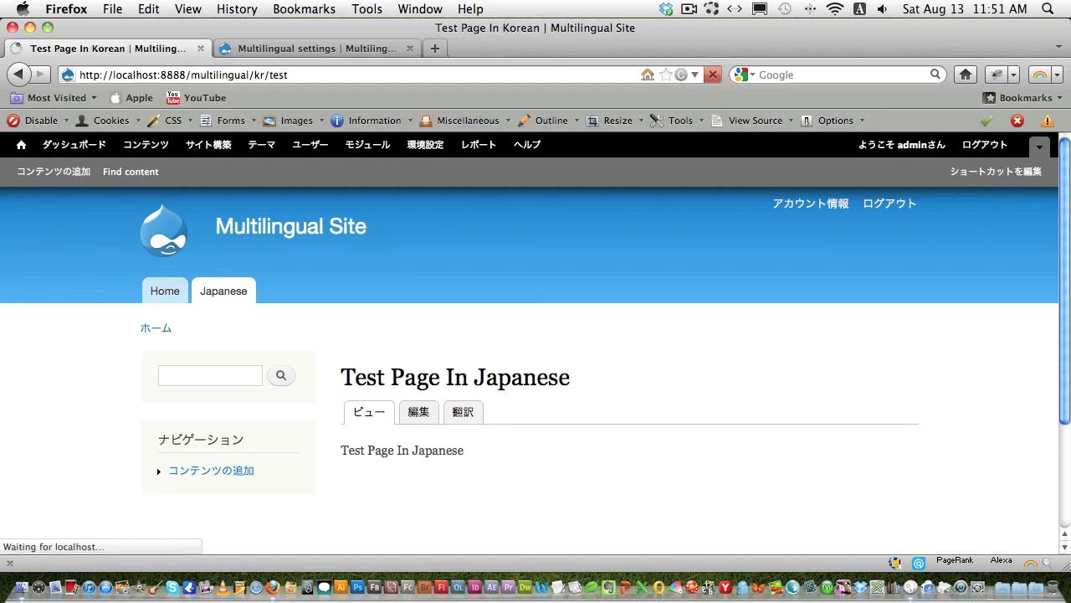
pyautogui.doubleClick(258, 75)
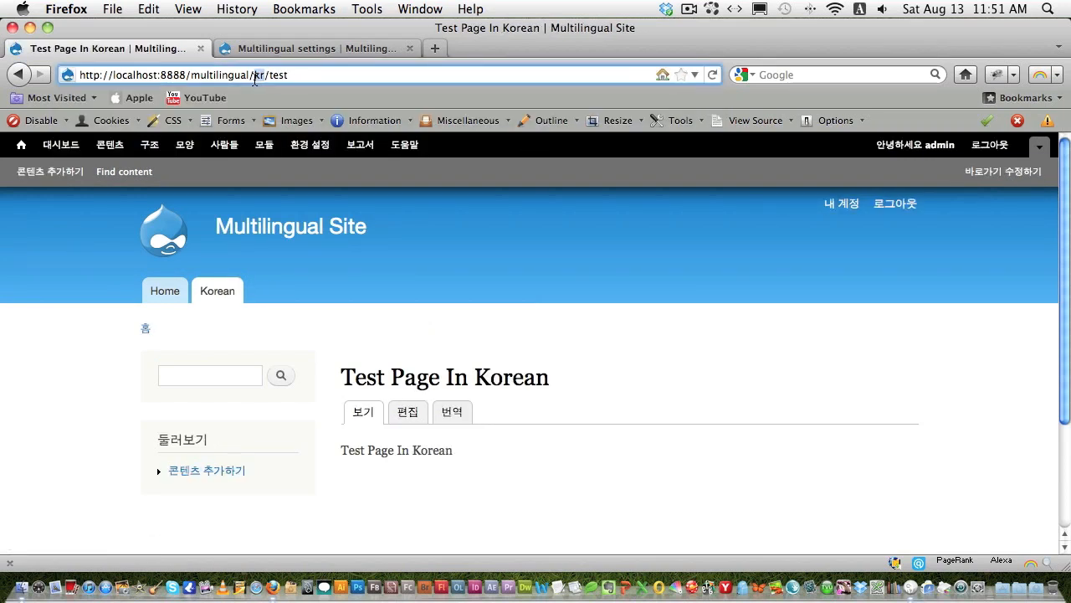
pyautogui.press('BackSpace')
pyautogui.press('BackSpace')
pyautogui.press('Return')
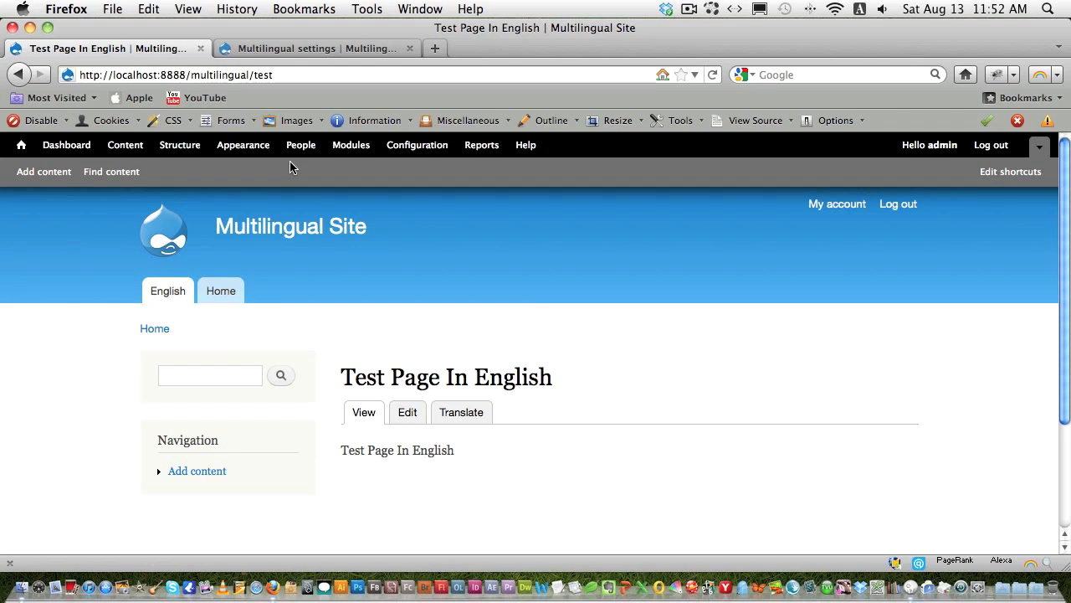
# Assign the "Language switcher (User interface text)" block to the Sidebar second region and save the block layout
pyautogui.click(178, 146)
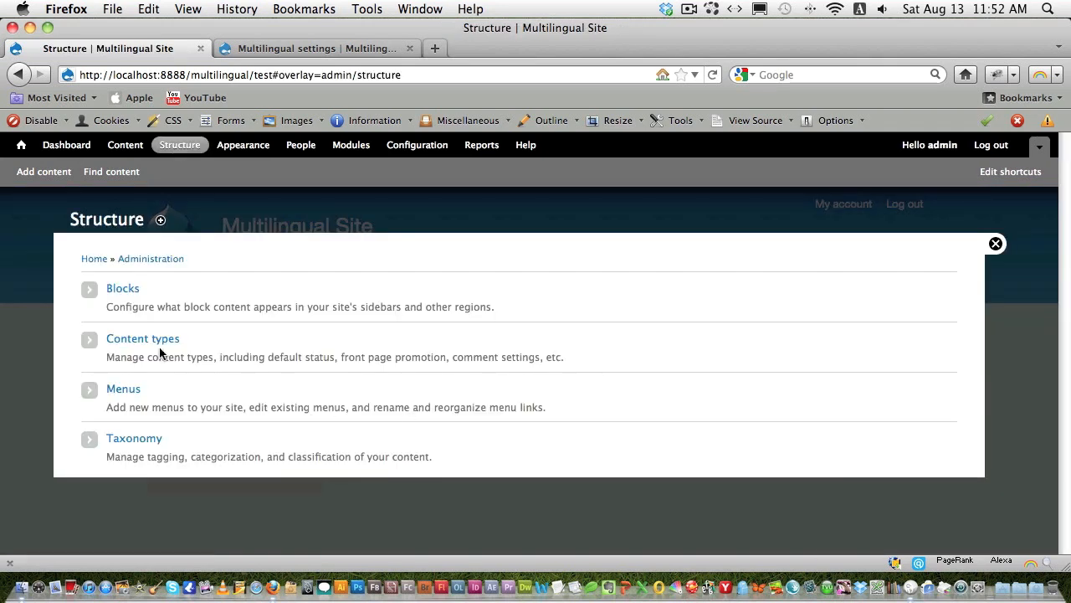
pyautogui.click(123, 290)
pyautogui.scroll(-15, 489, 387)
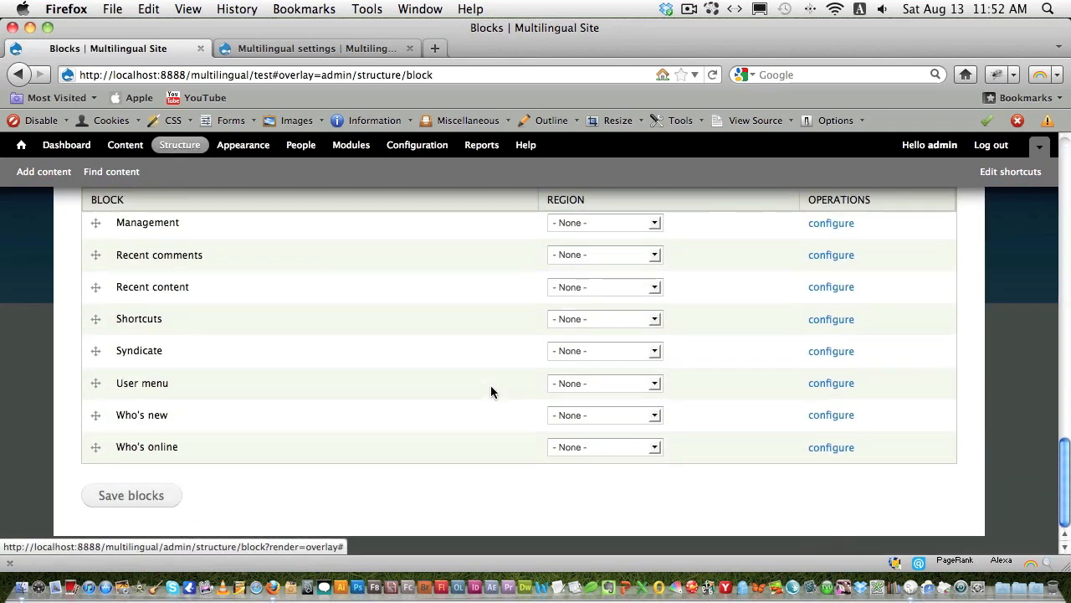
pyautogui.scroll(3, 490, 389)
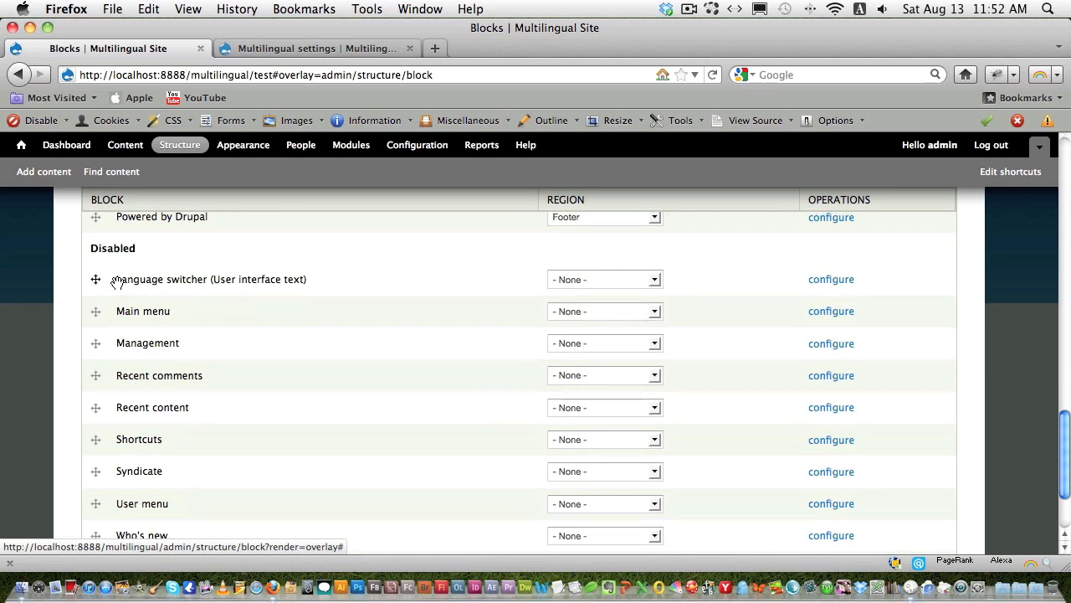
pyautogui.click(655, 281)
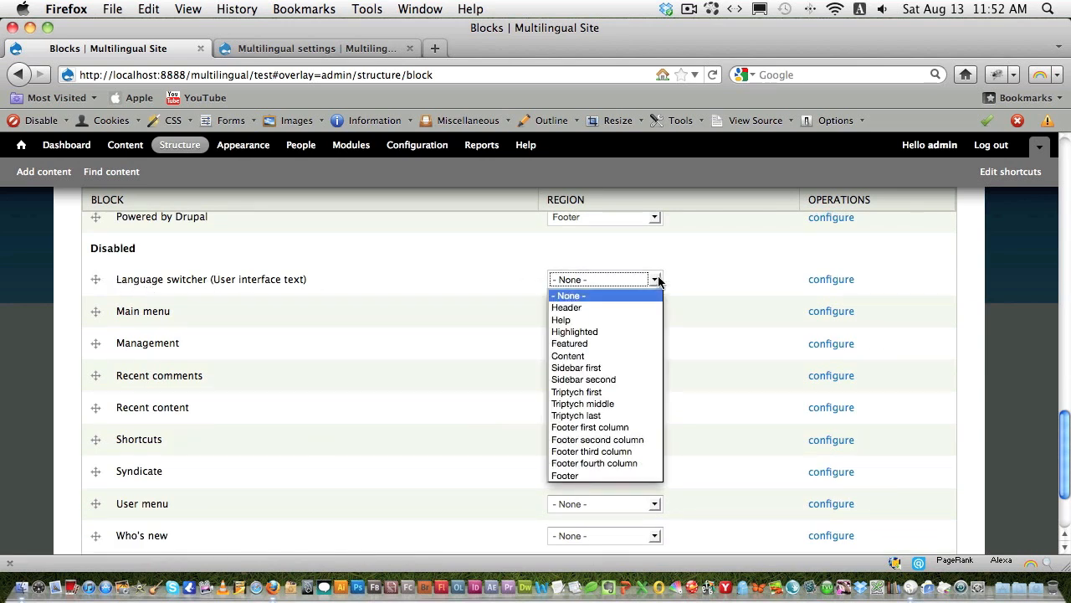
pyautogui.click(644, 380)
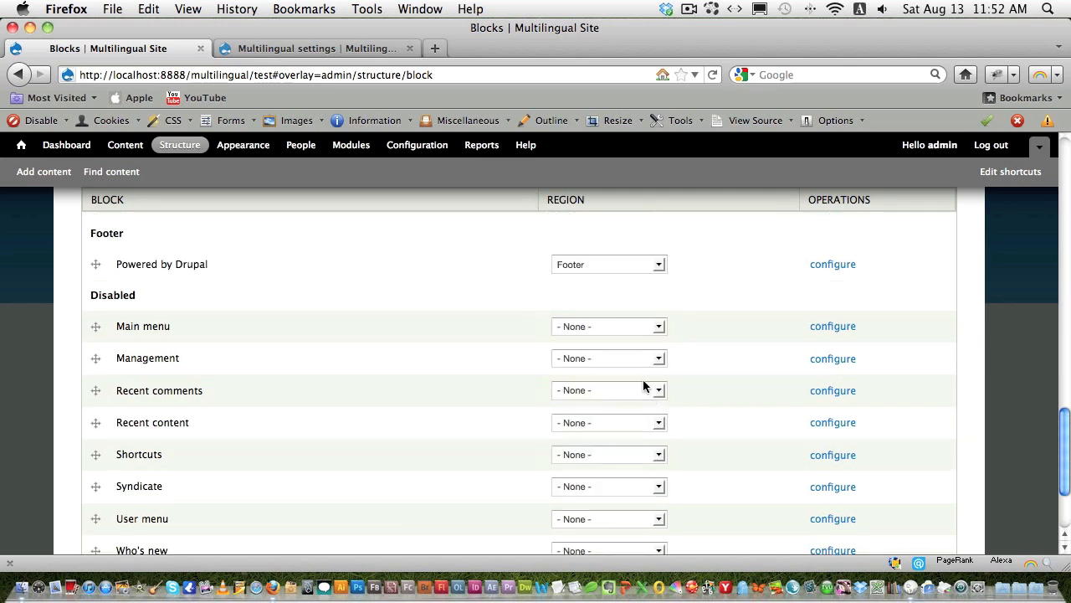
pyautogui.scroll(-15, 668, 400)
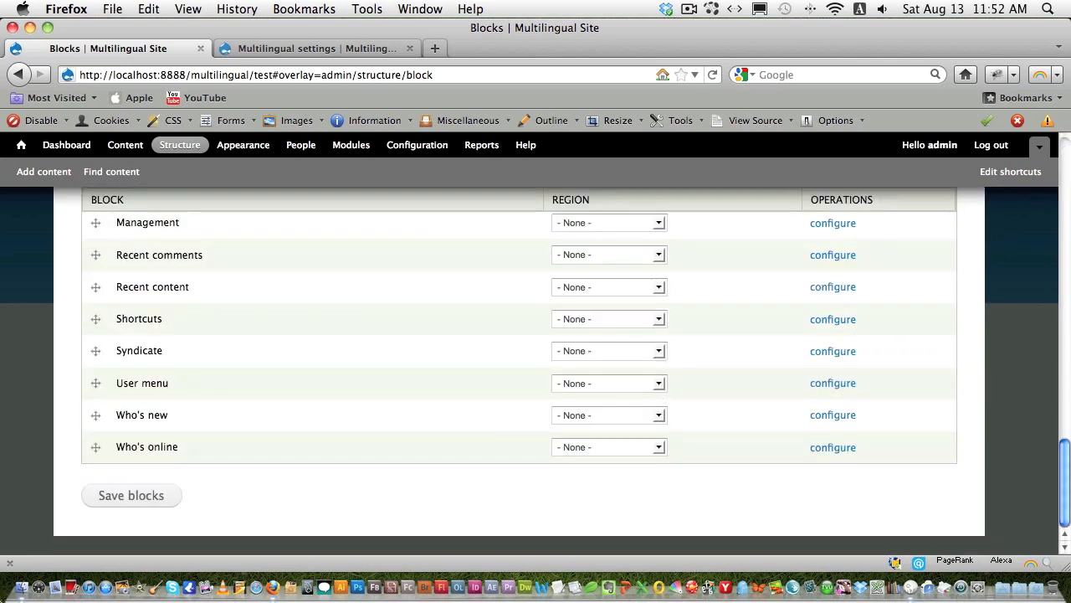
pyautogui.click(118, 502)
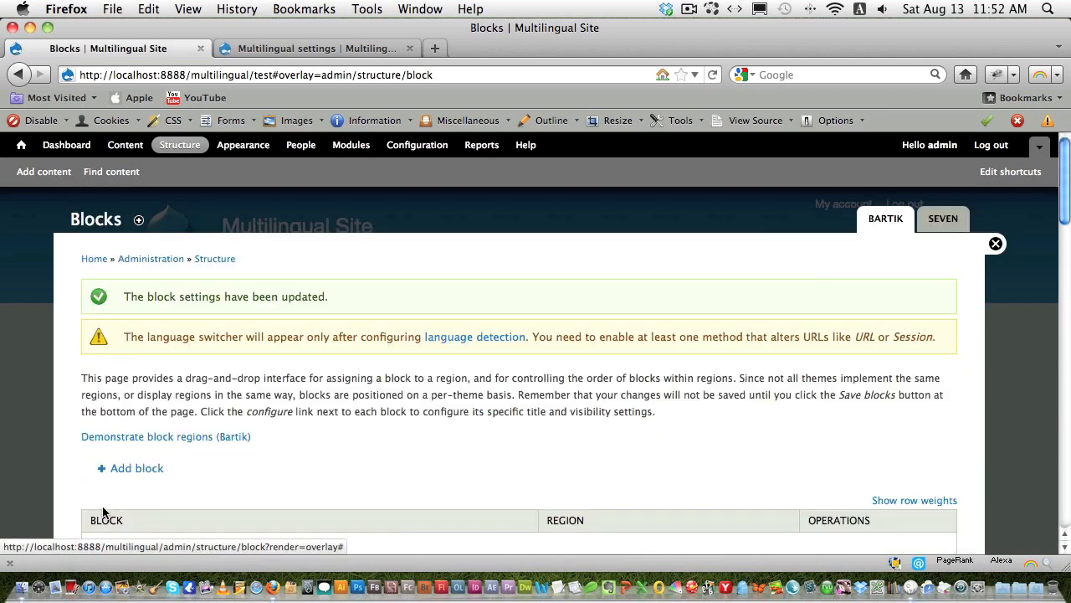
# Open the site's front page in a new browser tab and switch to it
pyautogui.rightClick(17, 144)
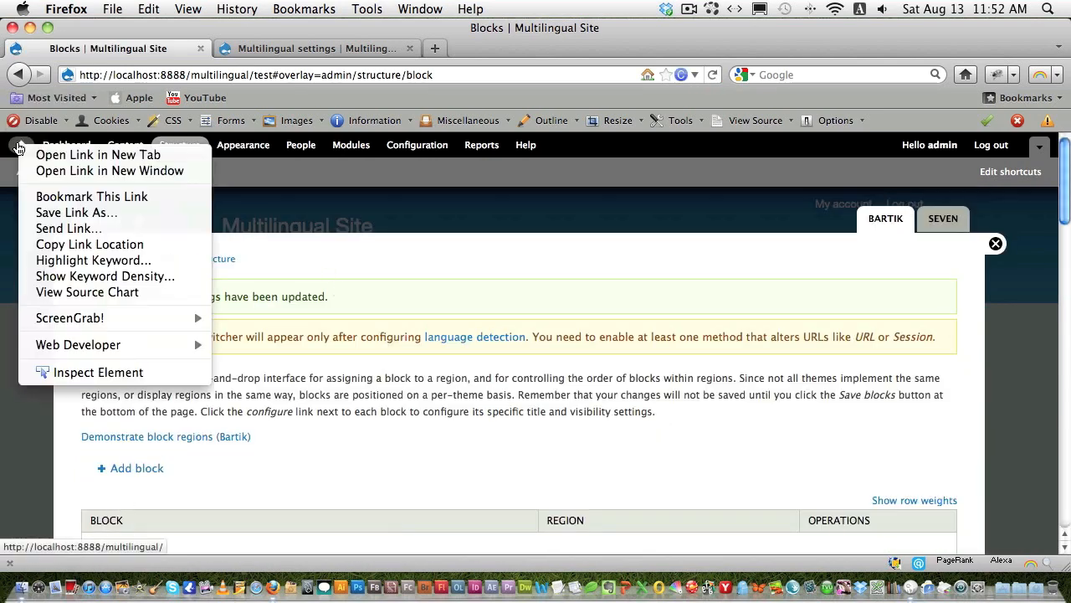
pyautogui.click(37, 156)
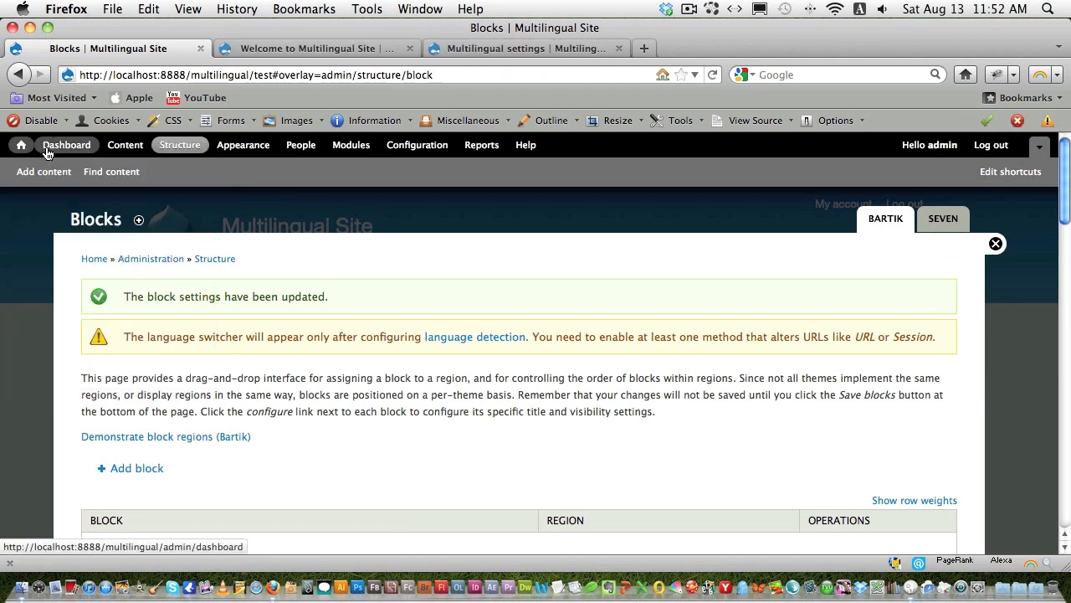
pyautogui.click(317, 49)
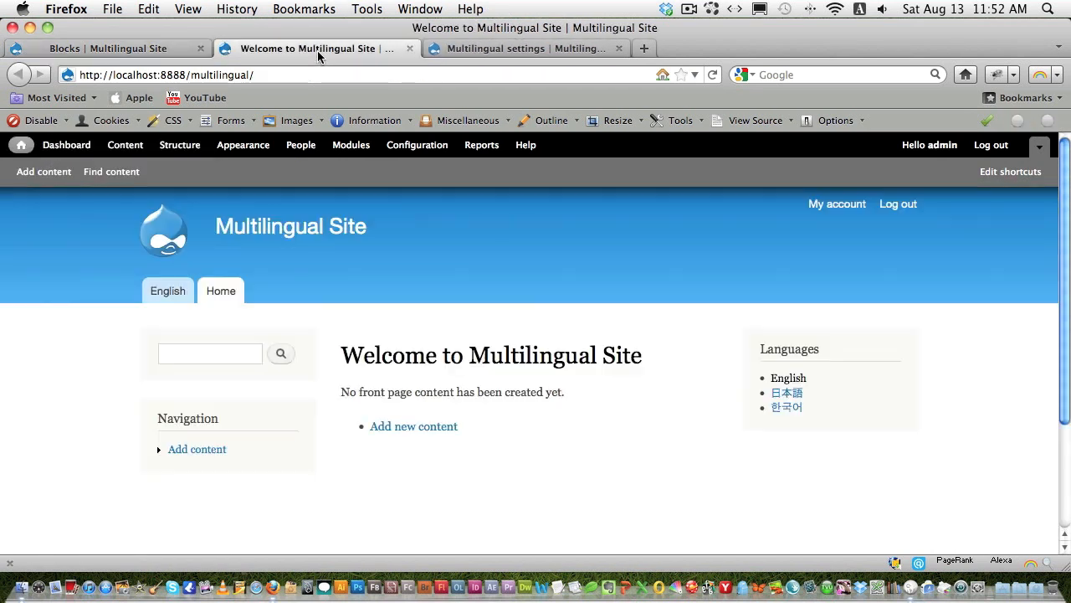
# Test the language switcher on the front page by alternating between Japanese, Korean and English, ending on English
pyautogui.click(786, 399)
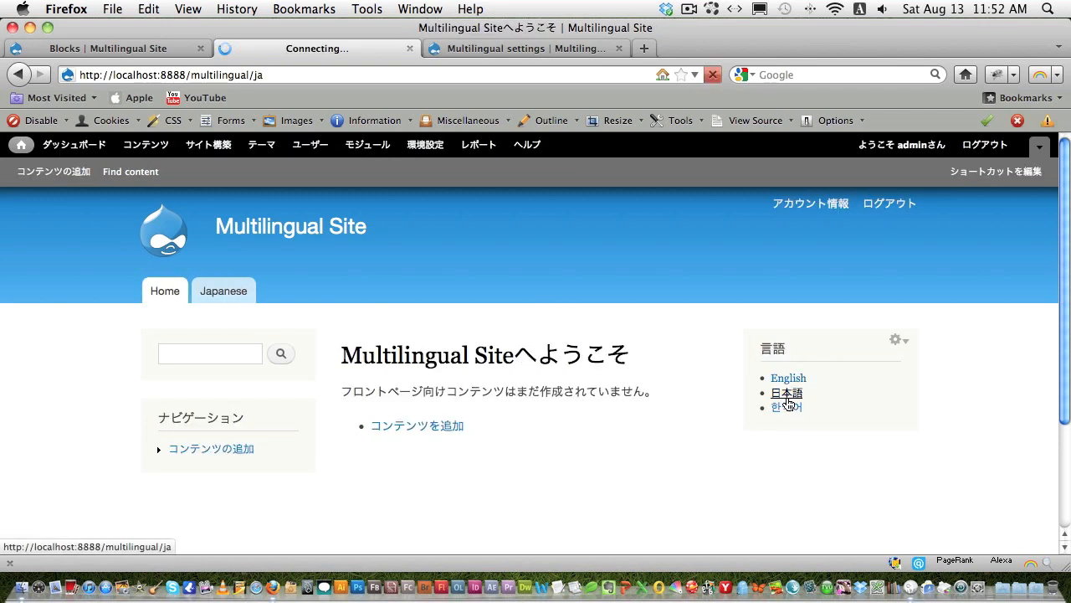
pyautogui.click(788, 408)
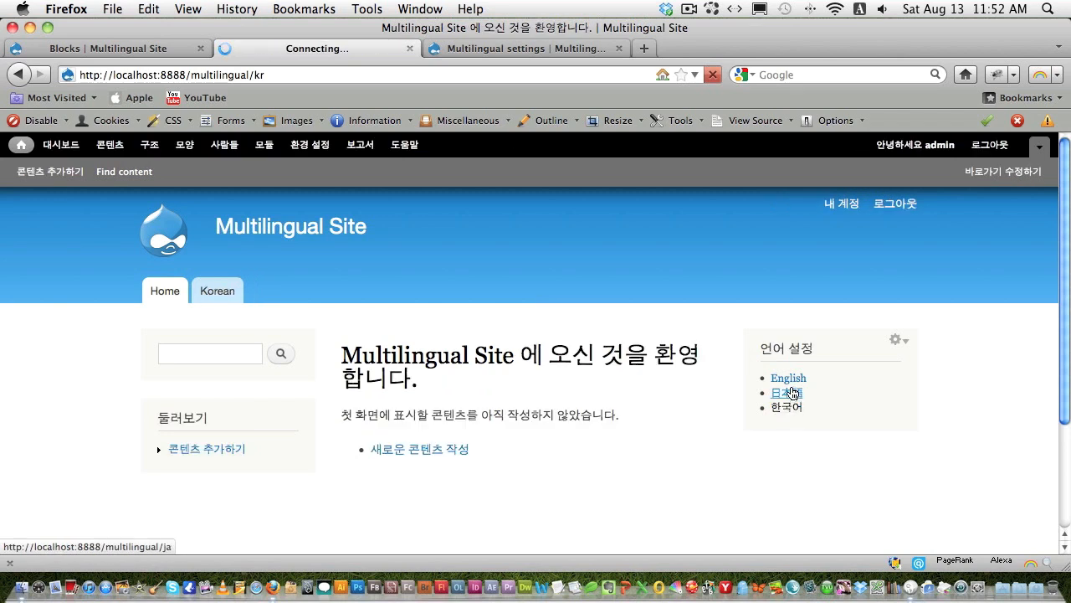
pyautogui.click(790, 379)
pyautogui.click(791, 392)
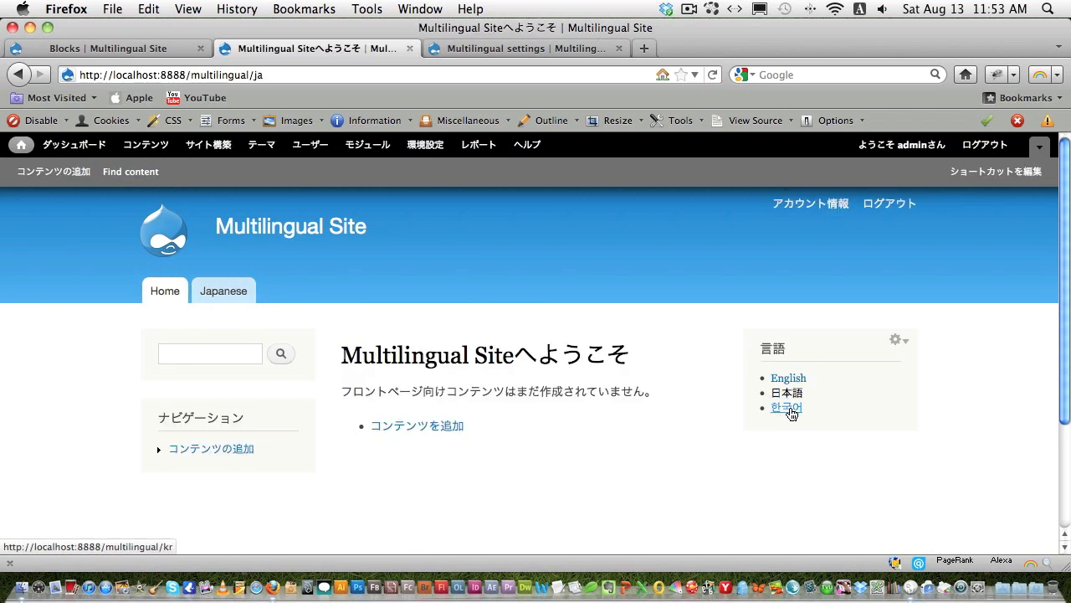
pyautogui.click(789, 409)
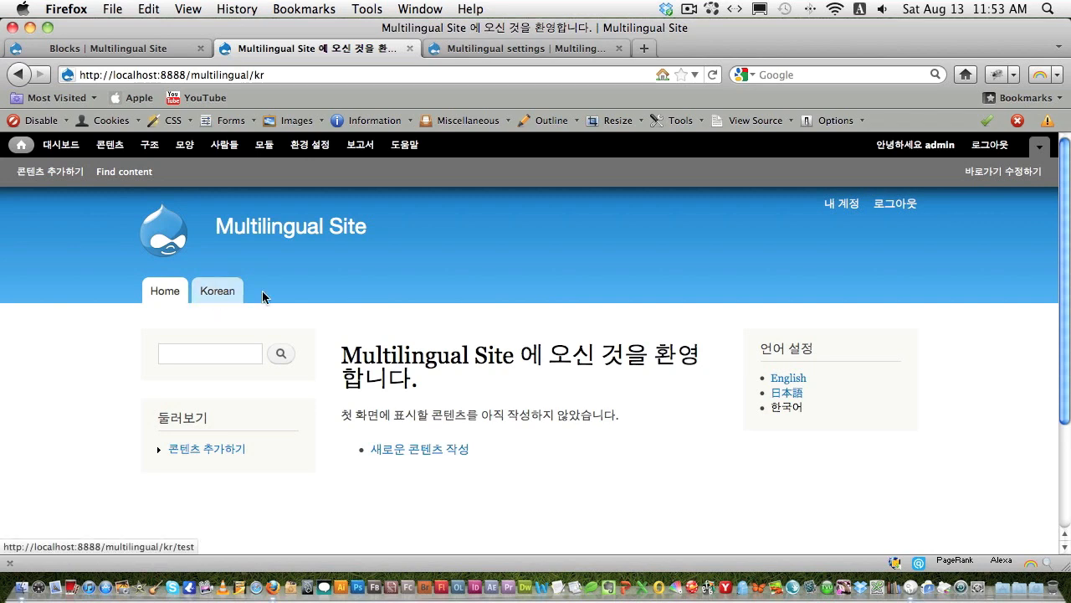
pyautogui.click(787, 395)
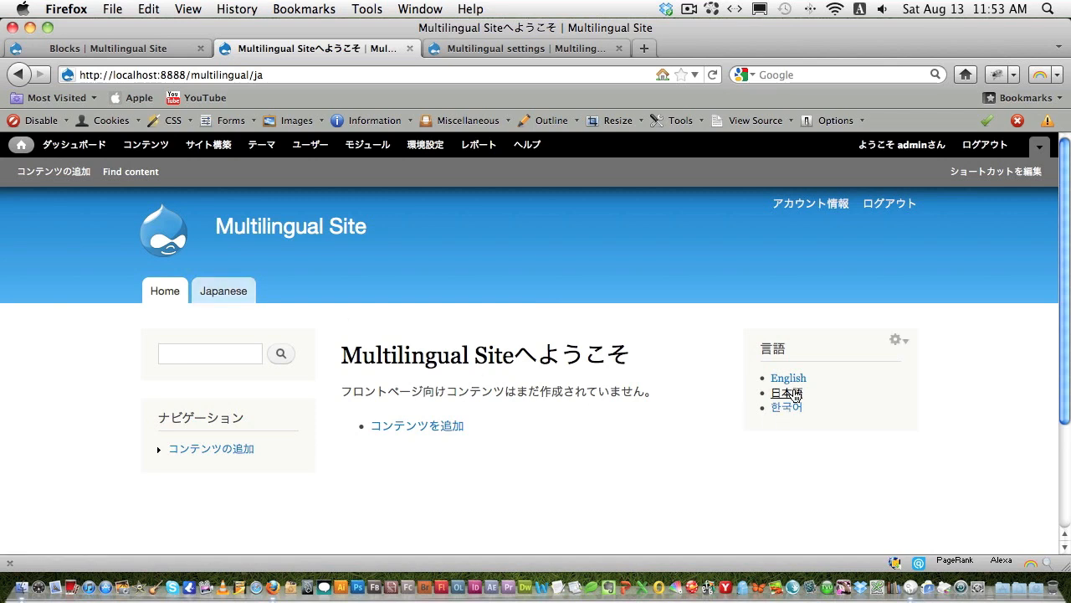
pyautogui.click(789, 377)
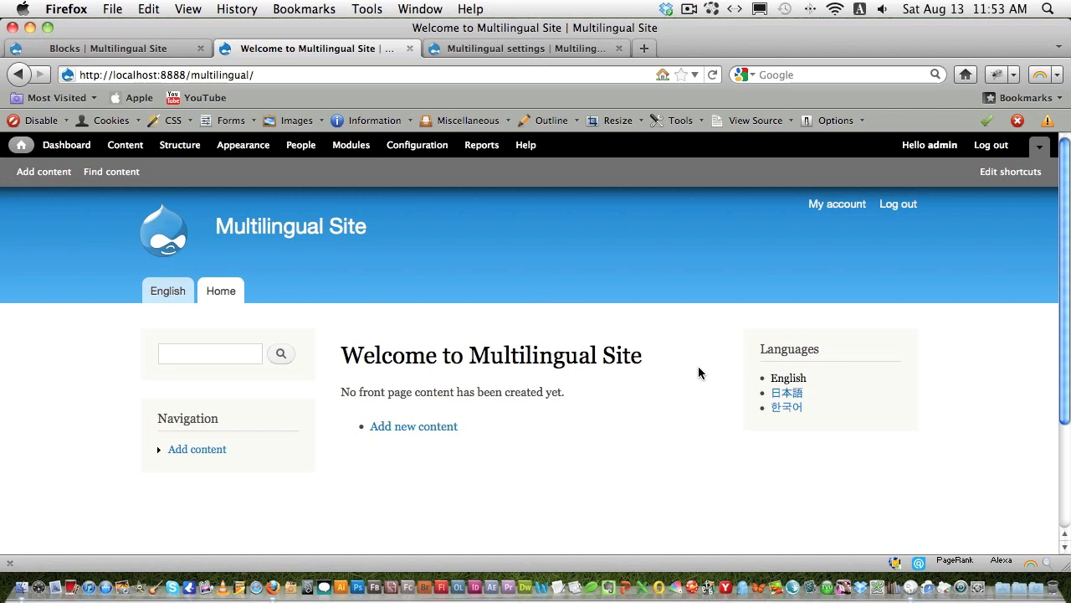
# Open the English test page from the main menu and inspect its content and Languages block
pyautogui.click(162, 299)
pyautogui.scroll(-3, 437, 335)
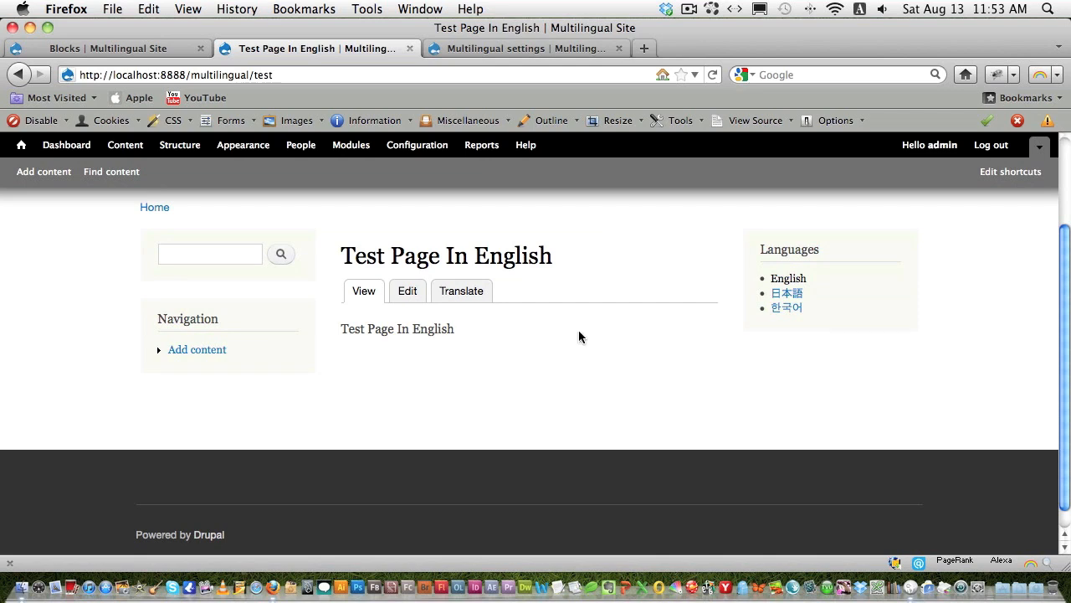
pyautogui.scroll(2, 578, 335)
pyautogui.moveTo(904, 309)
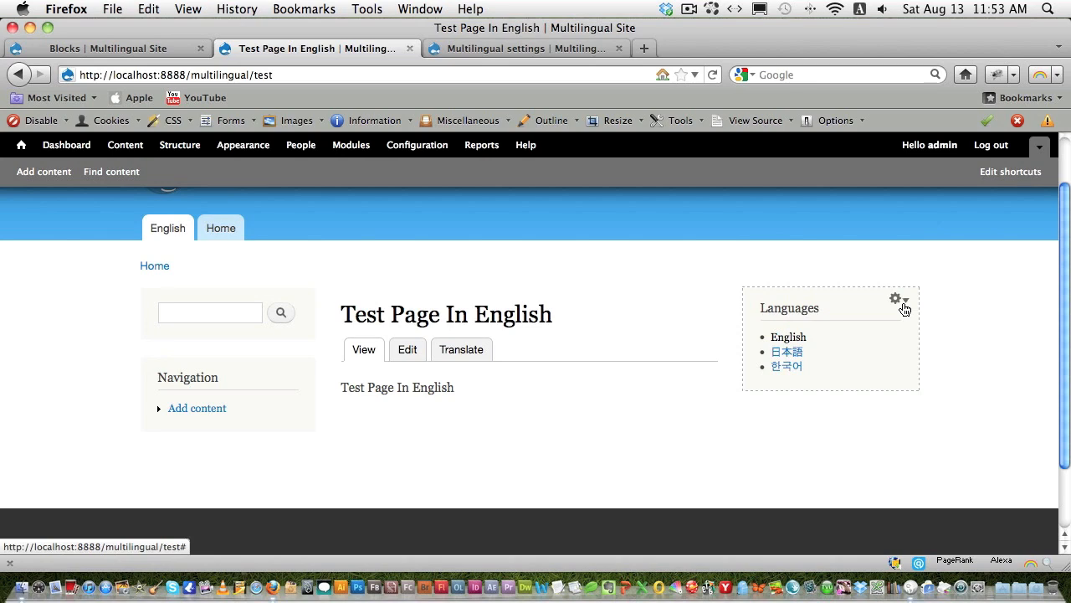
# Start a new custom block from the block administration page and set its description to "Test Block"
pyautogui.click(177, 144)
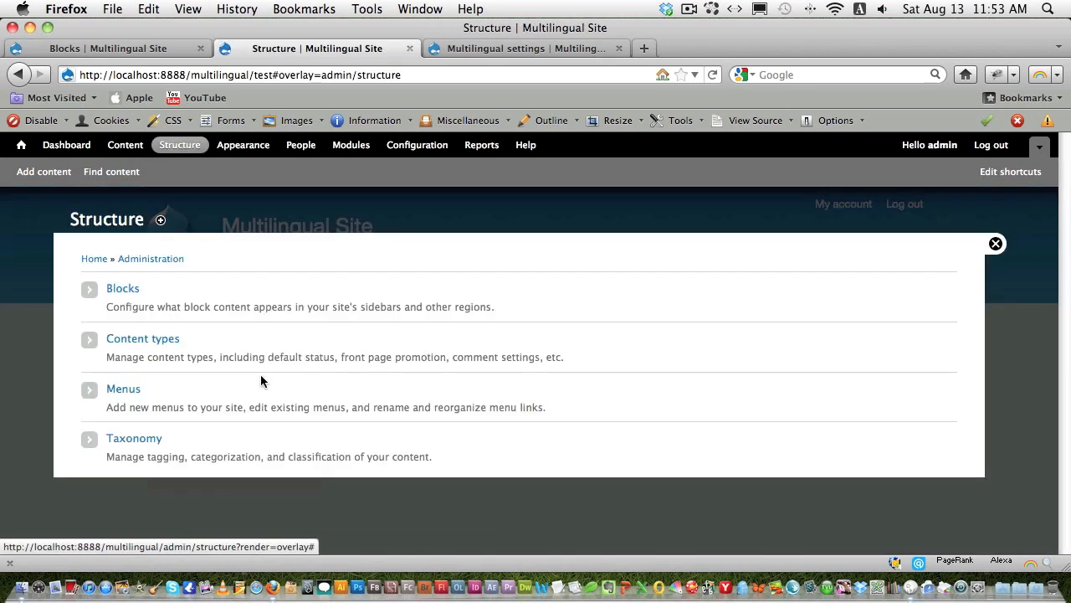
pyautogui.click(122, 290)
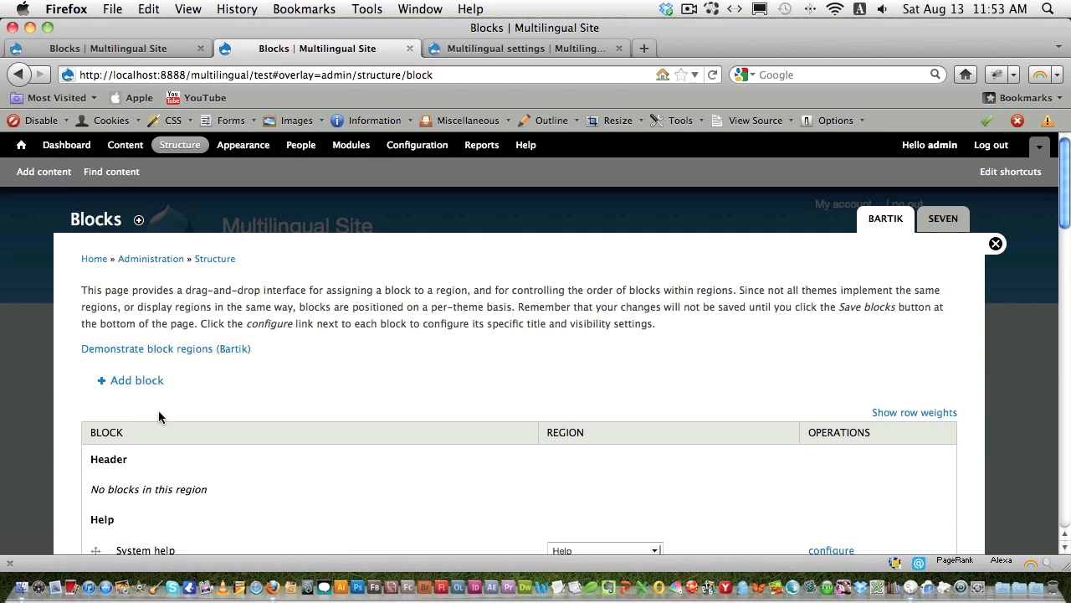
pyautogui.click(148, 381)
pyautogui.click(155, 338)
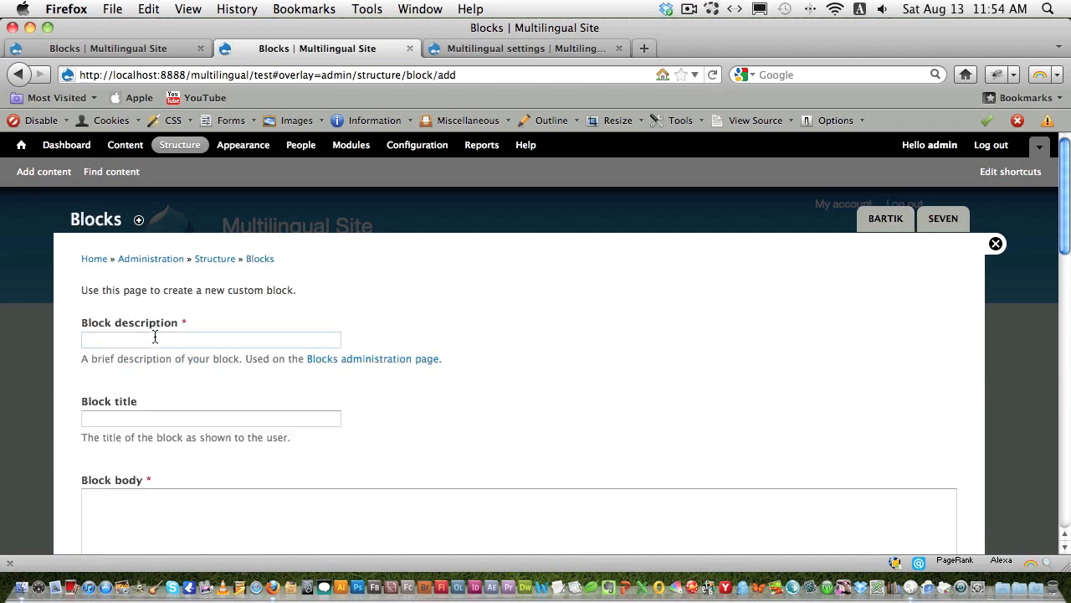
pyautogui.write('Test')
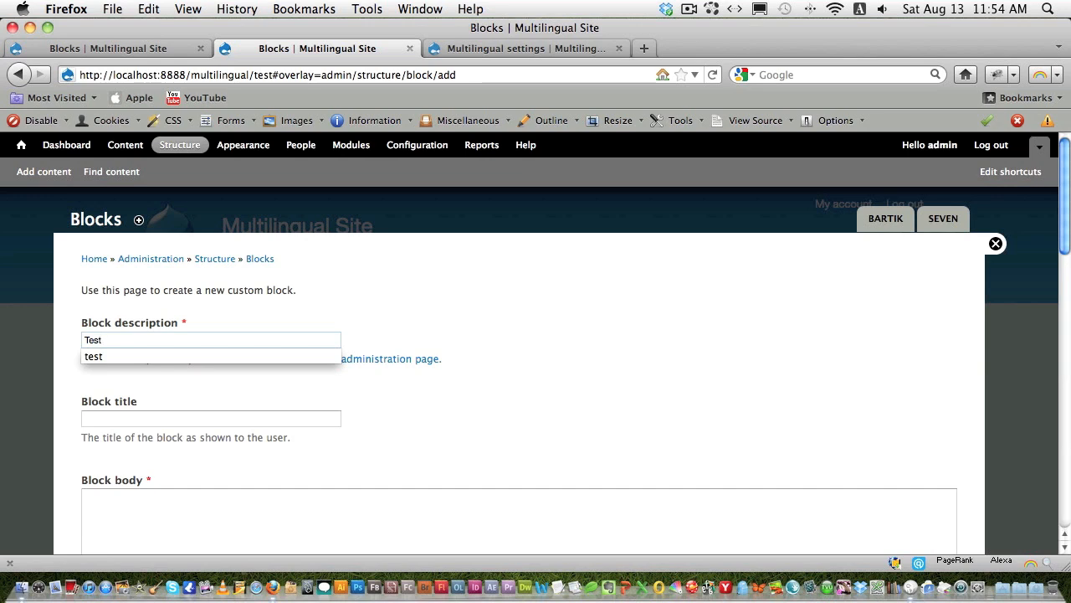
pyautogui.write(' Block')
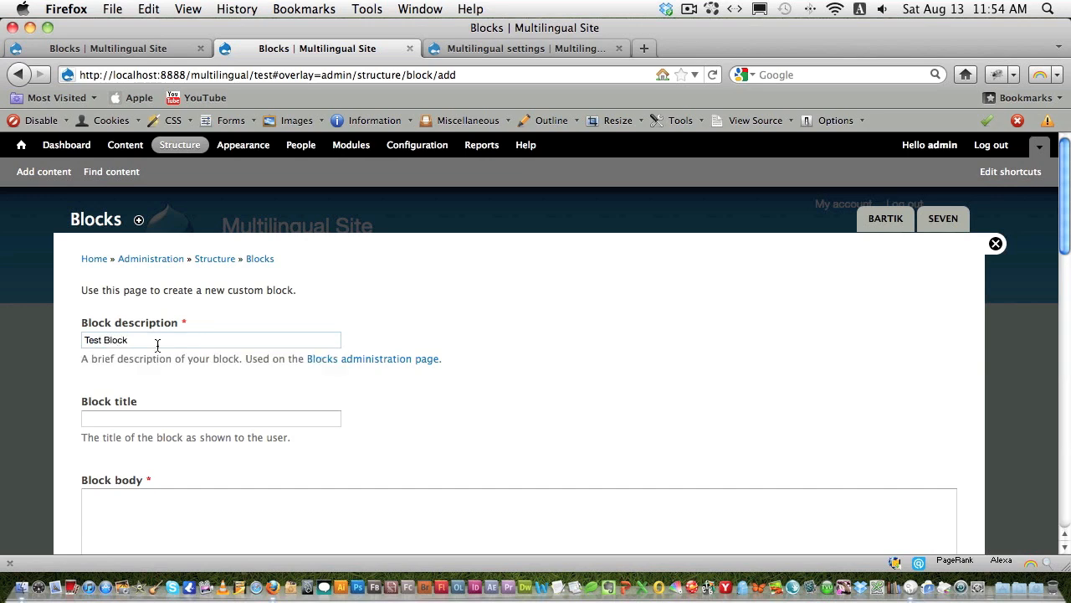
# Set the block title to "Test Block English", reusing the text of the block description
pyautogui.click(155, 417)
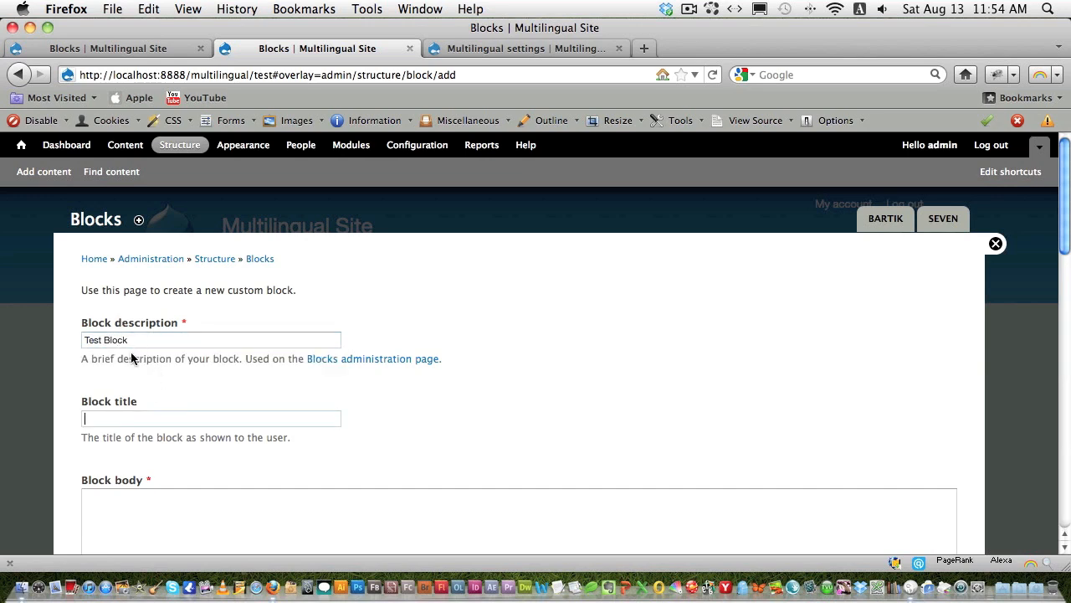
pyautogui.moveTo(138, 342); pyautogui.dragTo(82, 341)
pyautogui.press('super+c')
pyautogui.click(132, 419)
pyautogui.press('super+v')
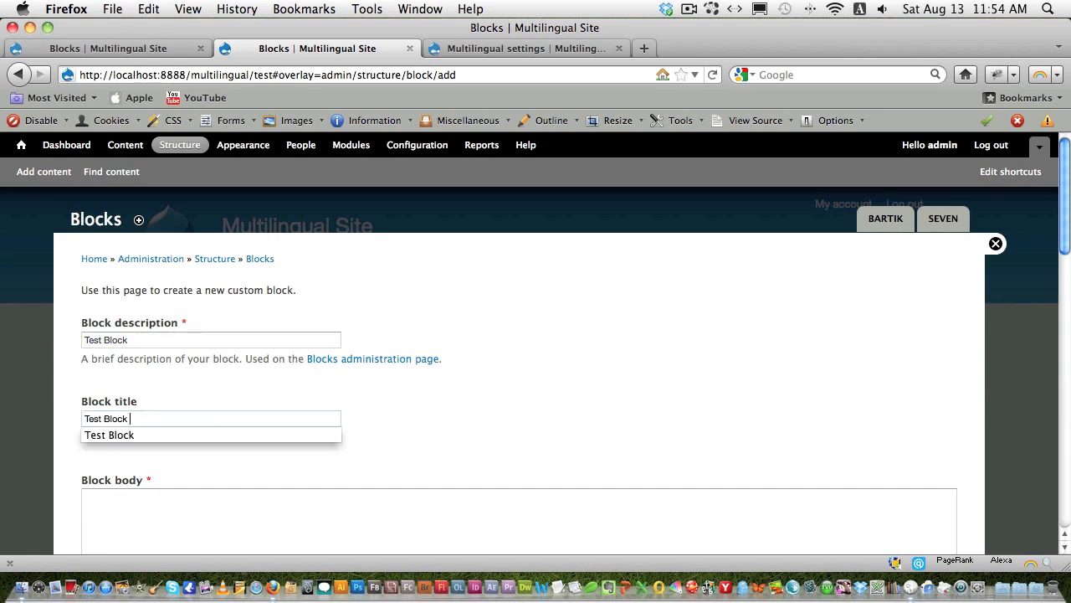
pyautogui.write('English')
# Enter "test block" as the block body
pyautogui.scroll(-5, 201, 431)
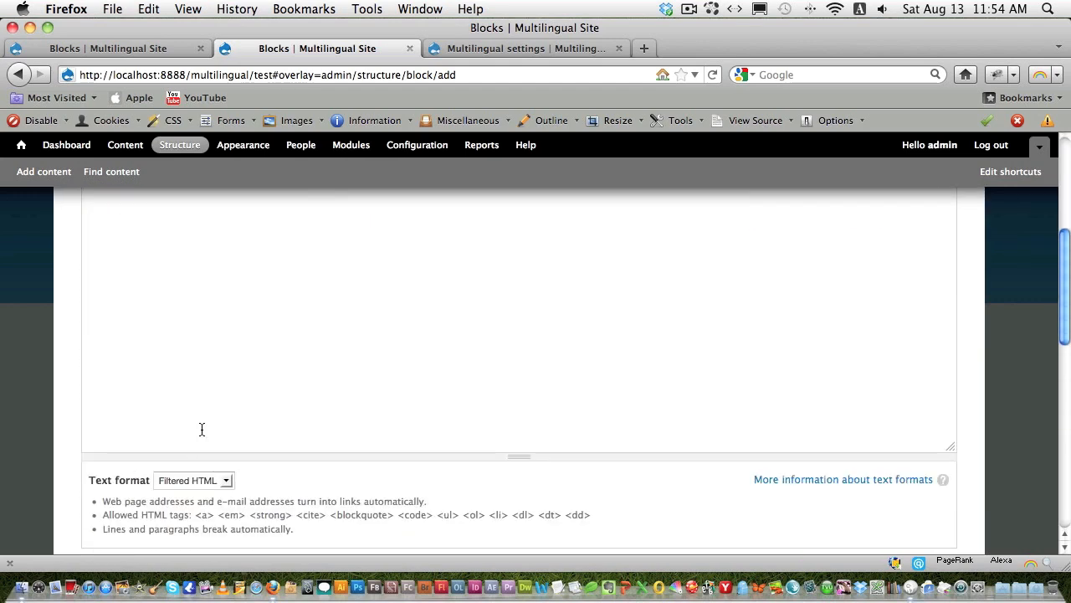
pyautogui.scroll(3, 202, 429)
pyautogui.click(202, 430)
pyautogui.write('te')
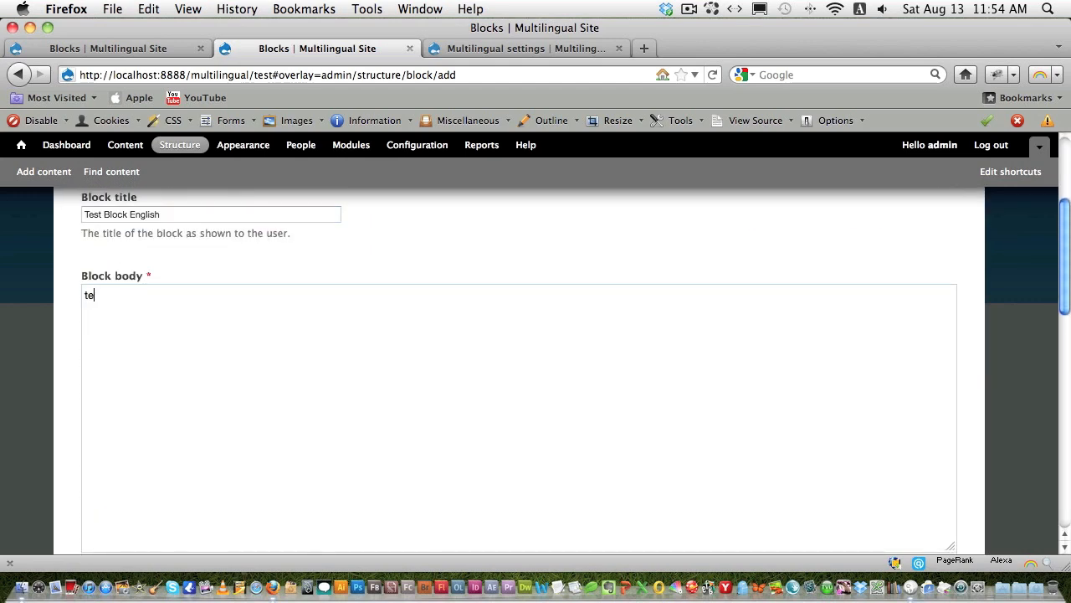
pyautogui.write('st')
# Assign the new block to the Sidebar second region of the Bartik theme
pyautogui.scroll(-20, 215, 449)
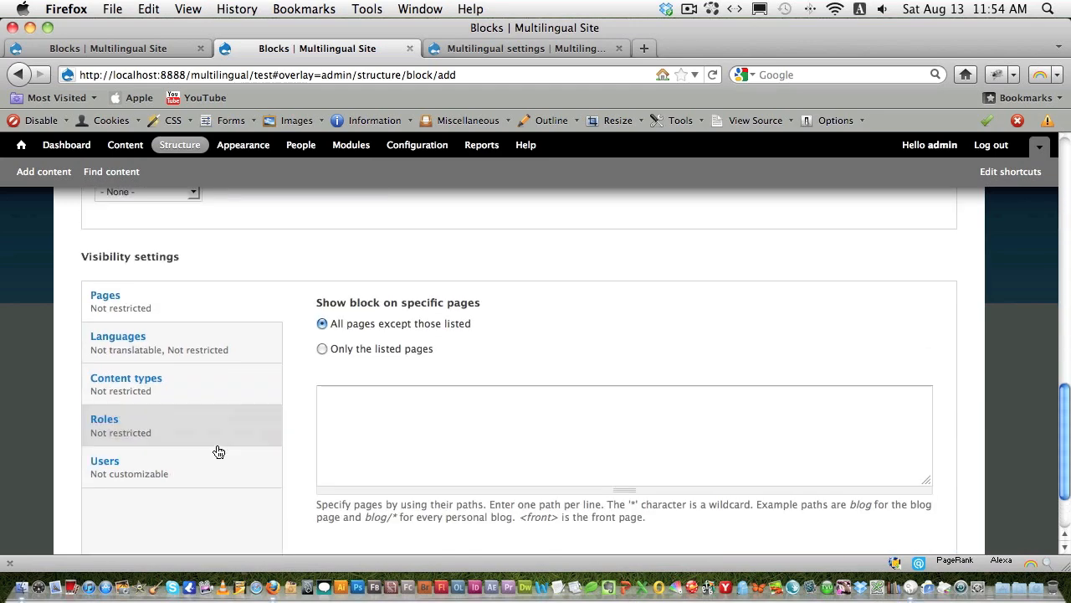
pyautogui.scroll(10, 206, 433)
pyautogui.scroll(5, 217, 366)
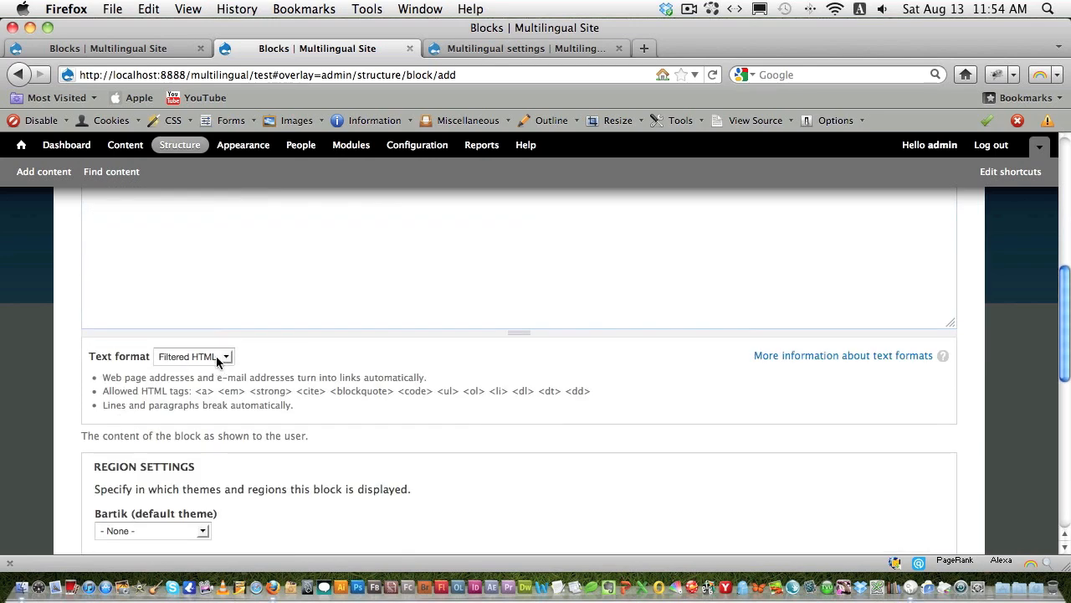
pyautogui.scroll(-6, 345, 405)
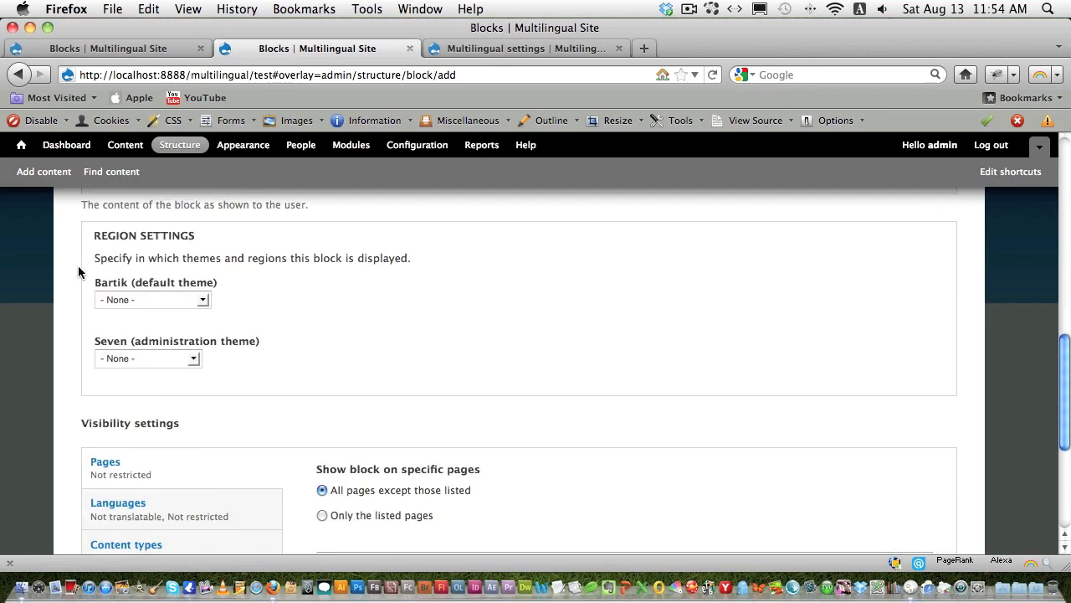
pyautogui.scroll(-2, 204, 293)
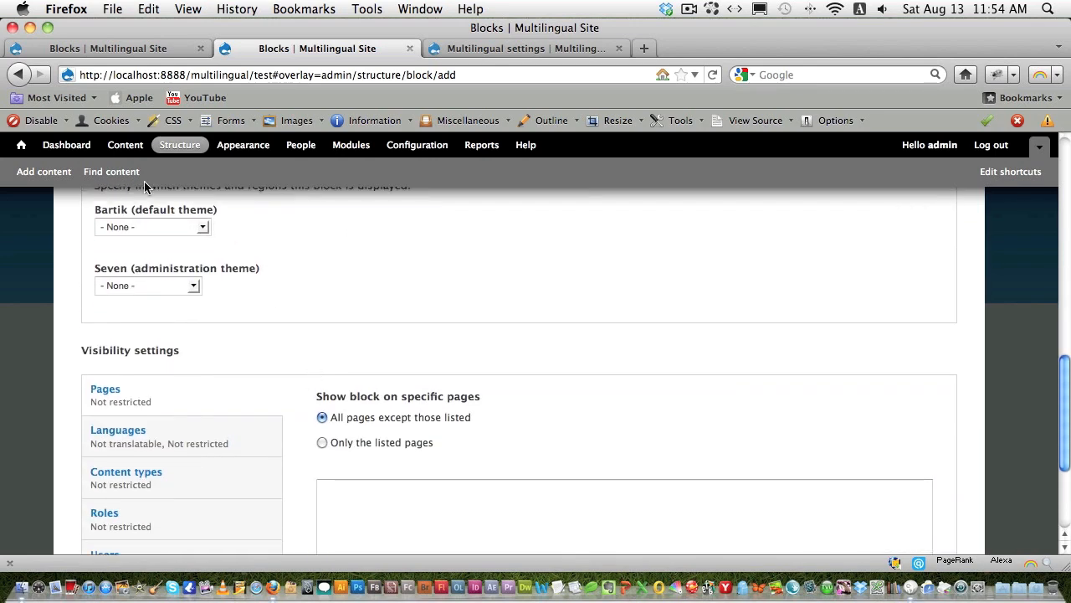
pyautogui.click(159, 226)
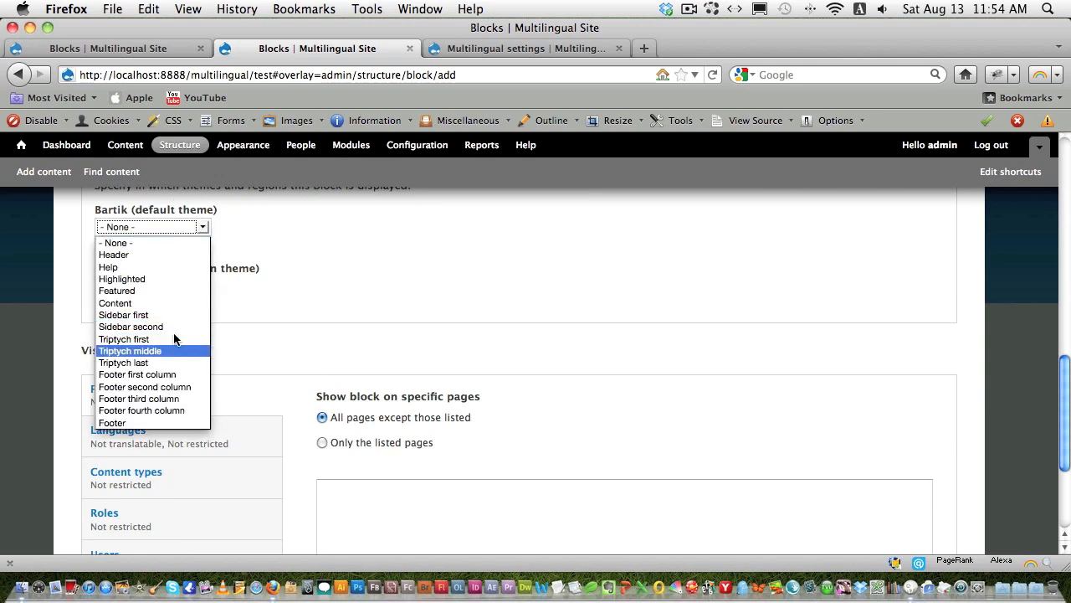
pyautogui.click(173, 326)
# Open the Languages visibility settings of the new block
pyautogui.scroll(-4, 288, 332)
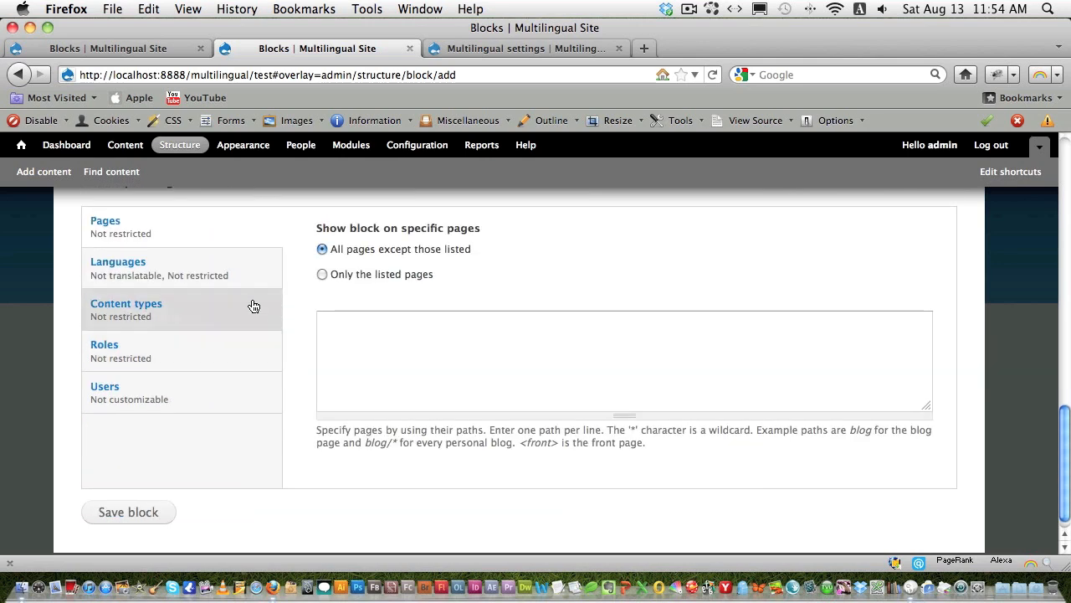
pyautogui.scroll(4, 322, 281)
pyautogui.scroll(-3, 322, 279)
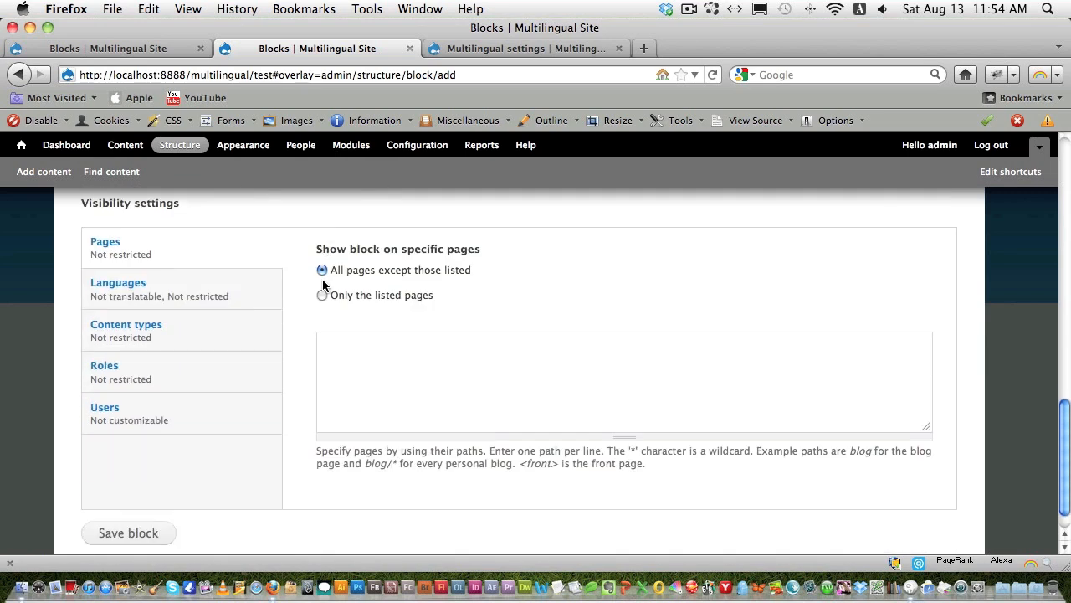
pyautogui.click(242, 300)
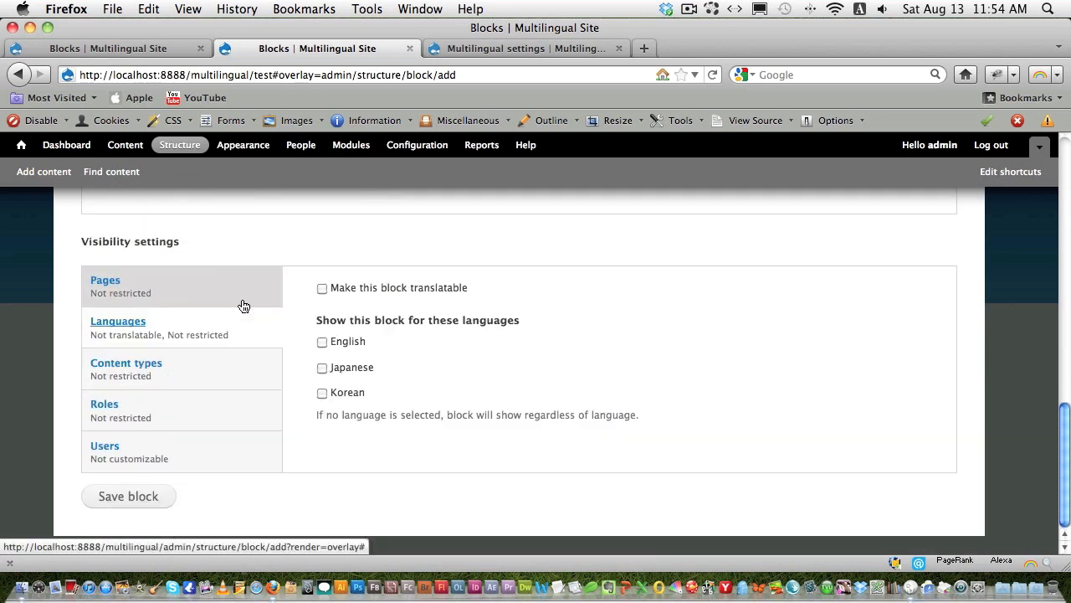
# Try restricting the block to English, Japanese and Korean, and clear all three languages again
pyautogui.click(322, 341)
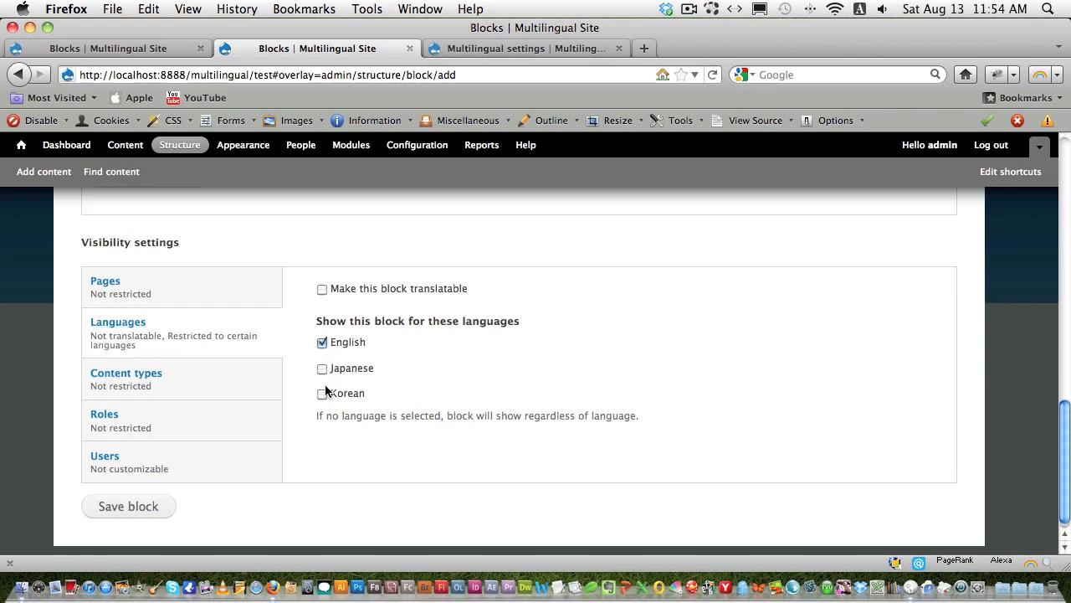
pyautogui.click(323, 369)
pyautogui.click(321, 394)
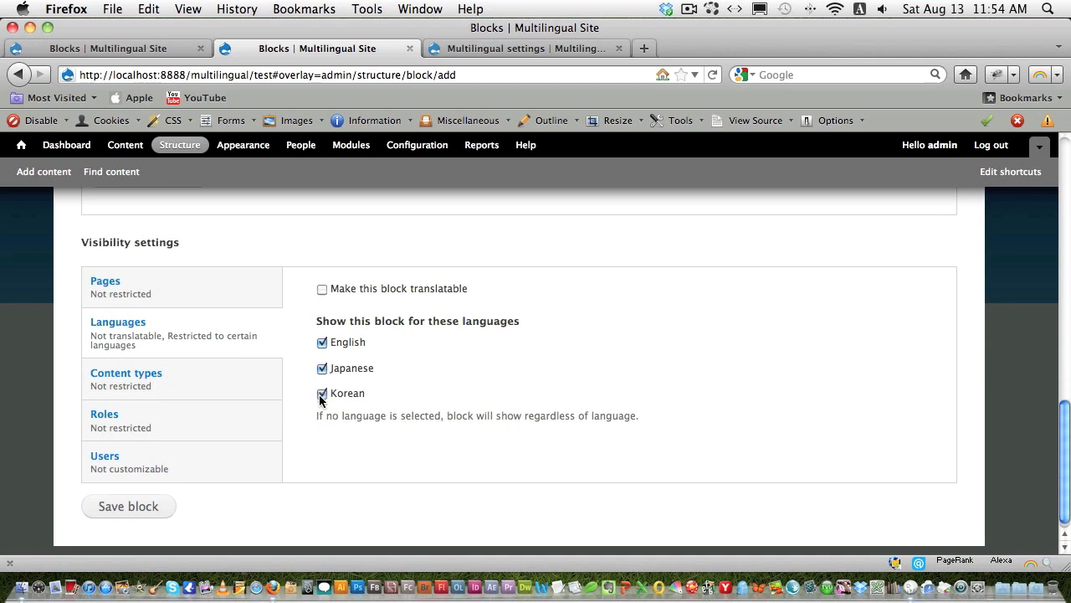
pyautogui.click(321, 393)
pyautogui.click(322, 368)
pyautogui.click(322, 342)
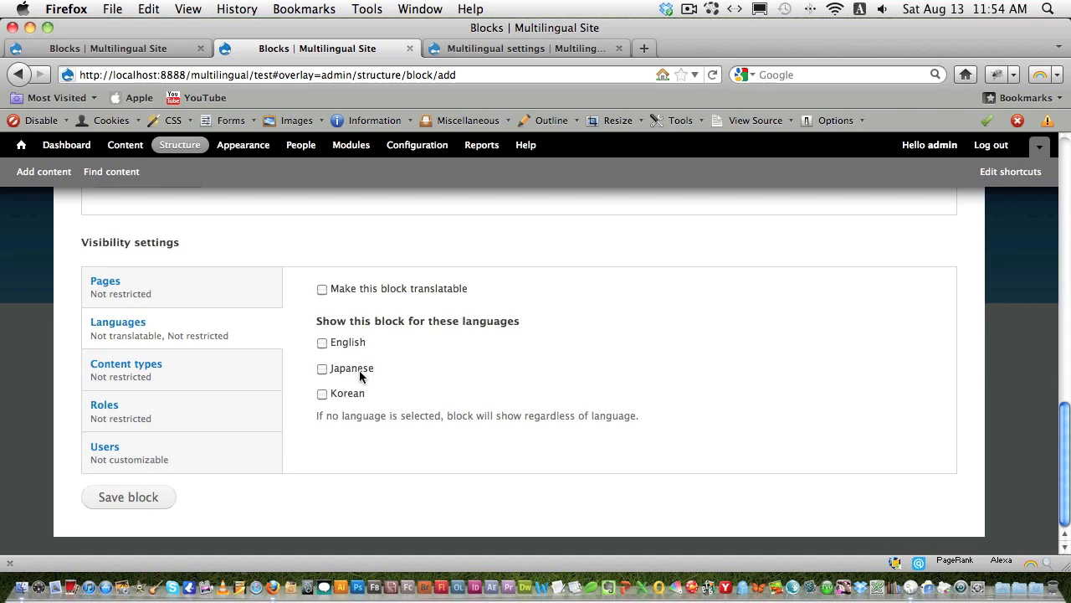
# Make the block translatable and review its title, body, text format and region settings
pyautogui.click(324, 292)
pyautogui.scroll(10, 334, 296)
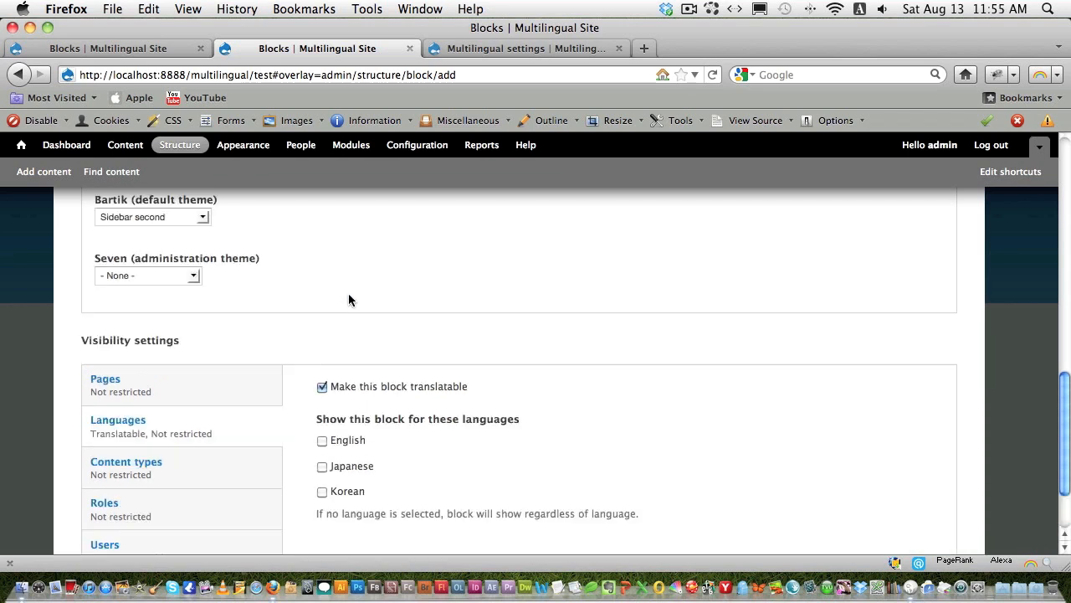
pyautogui.scroll(-7, 349, 297)
pyautogui.scroll(10, 335, 300)
pyautogui.moveTo(127, 276); pyautogui.dragTo(62, 276)
pyautogui.scroll(-5, 304, 347)
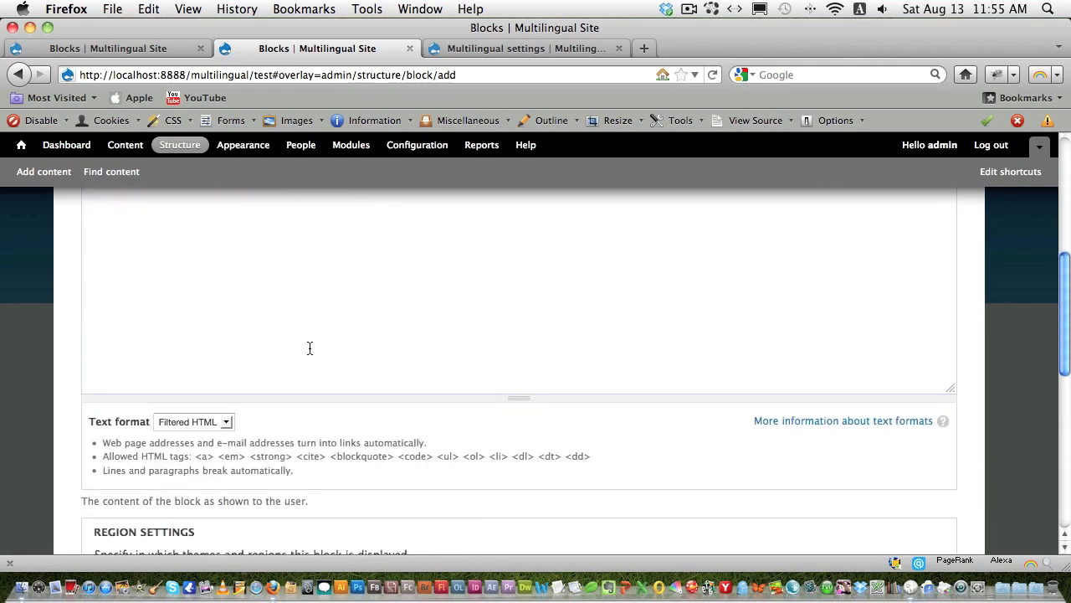
pyautogui.scroll(5, 308, 348)
pyautogui.scroll(-10, 328, 352)
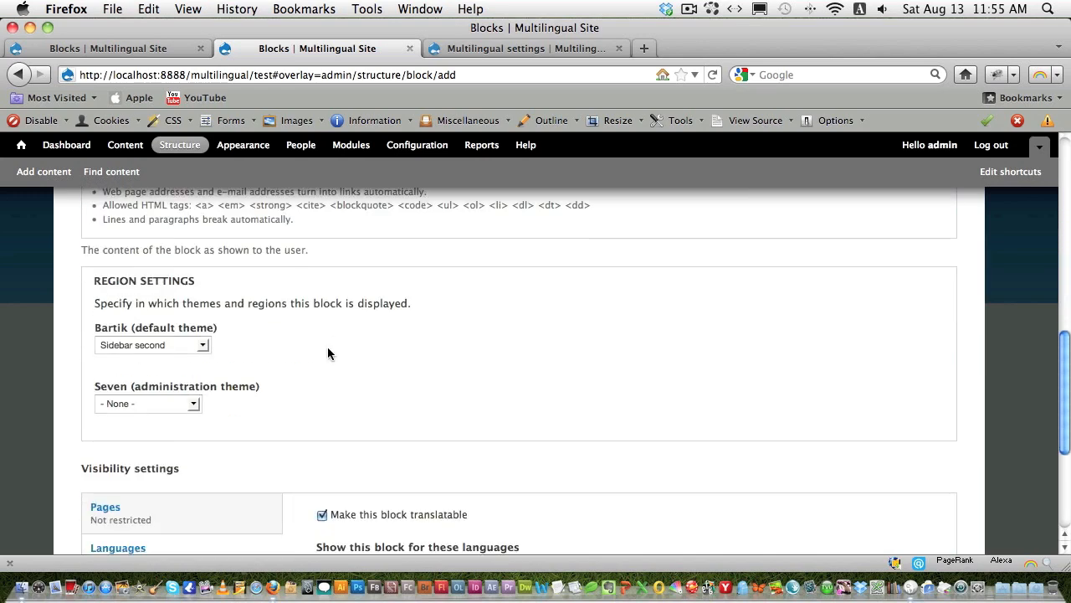
pyautogui.scroll(-5, 327, 348)
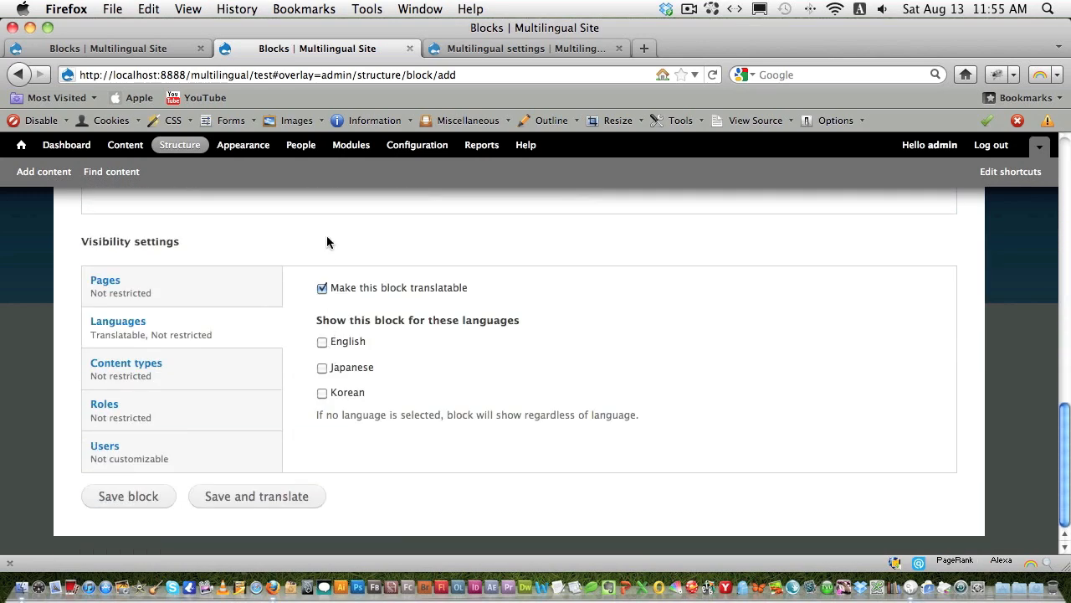
# In the multilingual string settings, allow only Plain text as a translatable text format and save the configuration
pyautogui.click(586, 48)
pyautogui.scroll(-5, 100, 395)
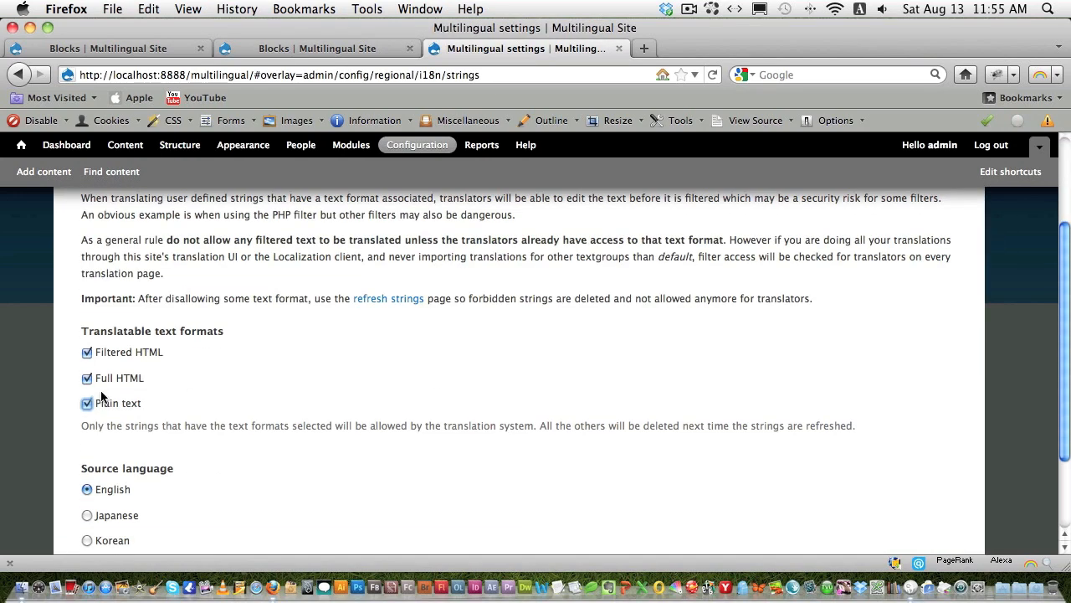
pyautogui.scroll(-1, 175, 355)
pyautogui.click(87, 332)
pyautogui.click(87, 358)
pyautogui.click(87, 382)
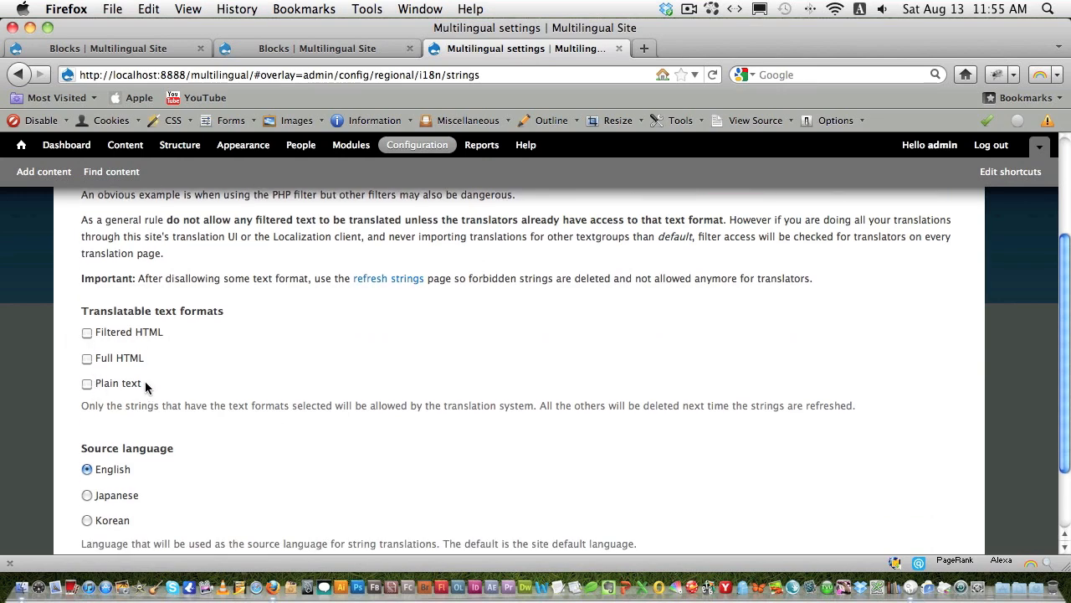
pyautogui.scroll(-3, 147, 385)
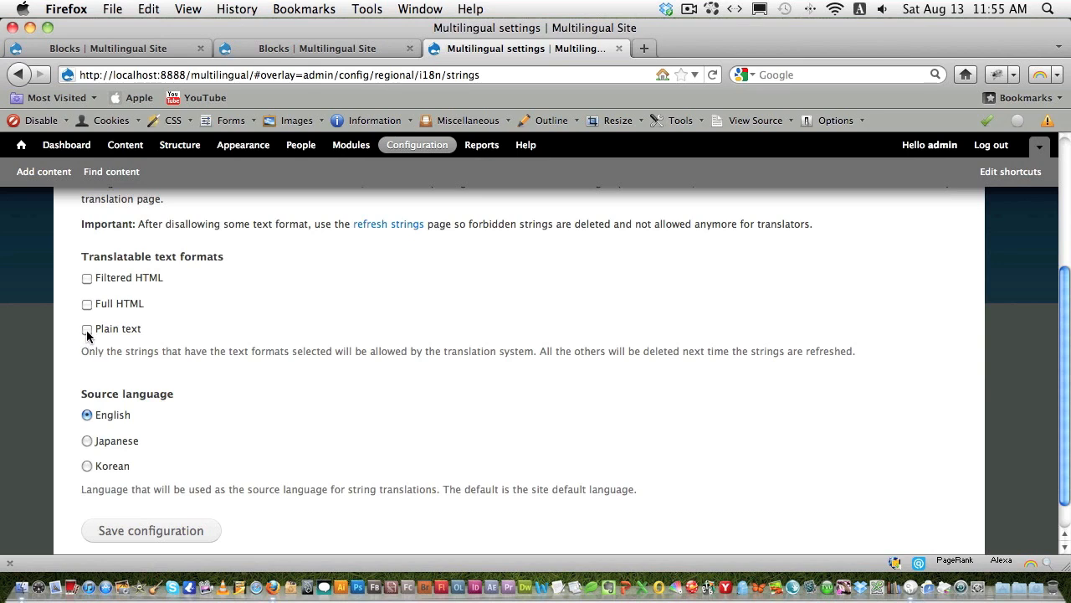
pyautogui.click(87, 331)
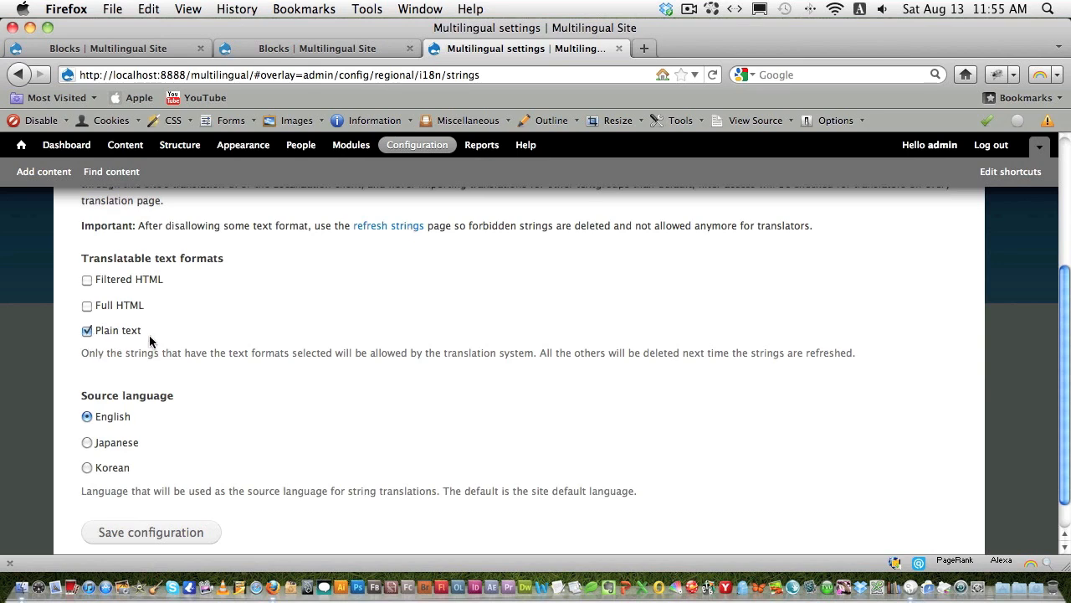
pyautogui.click(144, 536)
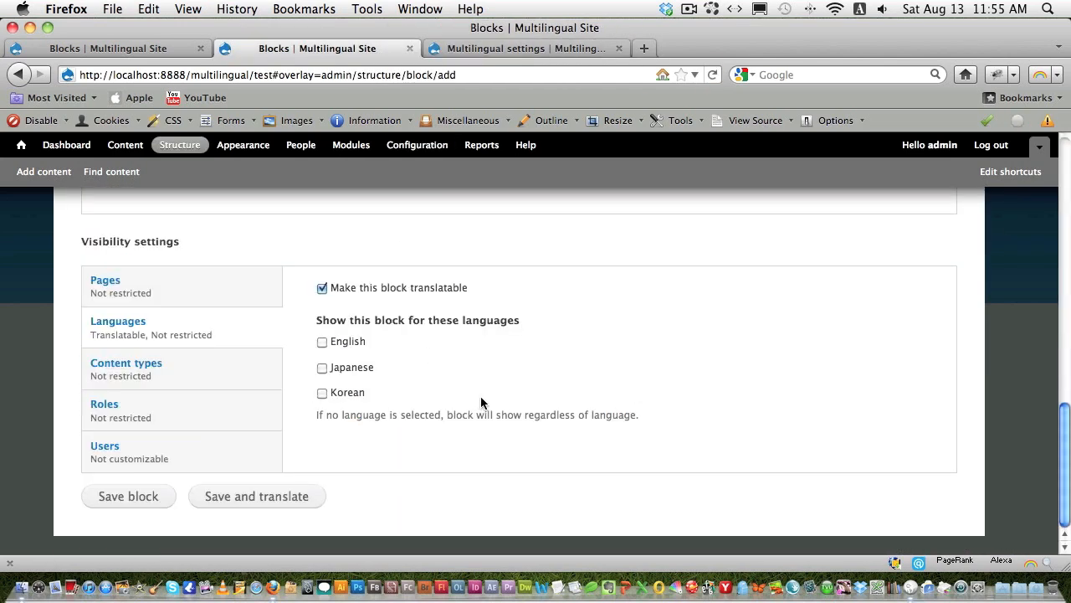
# Return to the new block's form, check the body and its text format, and save the block
pyautogui.scroll(10, 479, 402)
pyautogui.scroll(5, 216, 365)
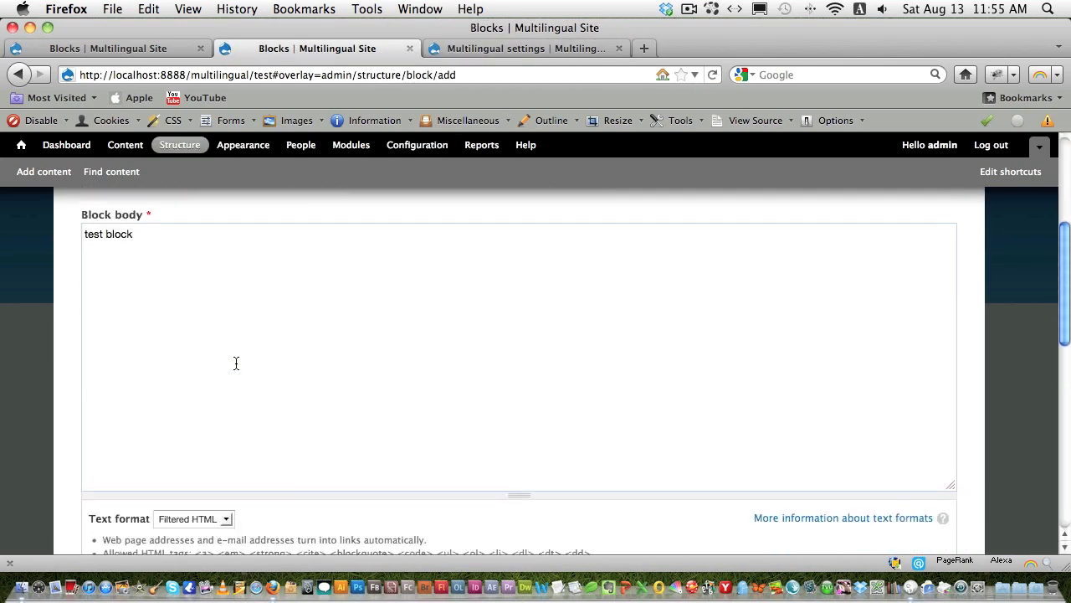
pyautogui.scroll(-15, 243, 360)
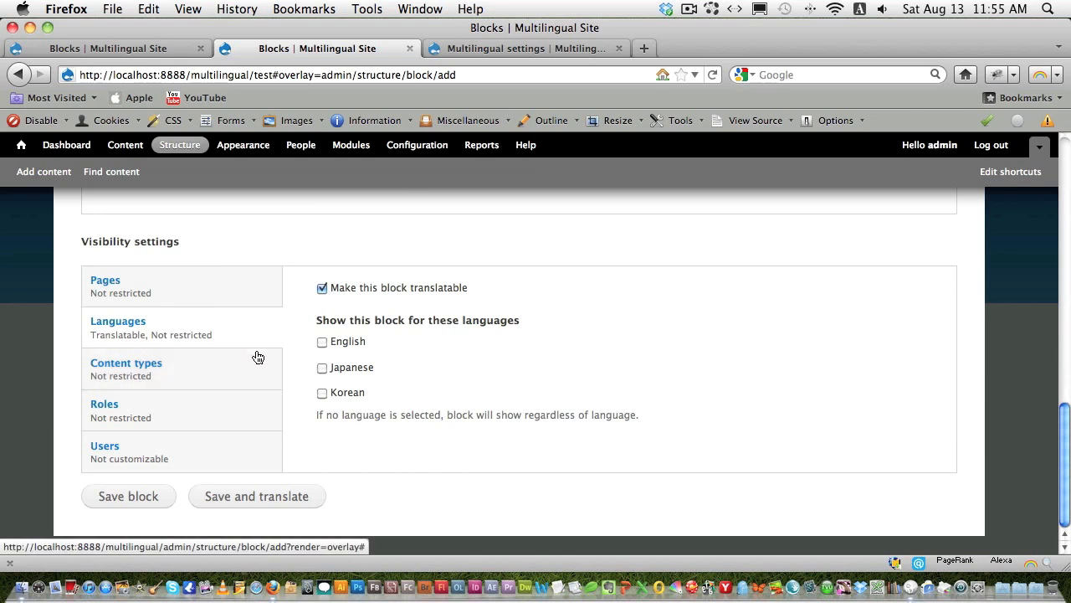
pyautogui.click(144, 495)
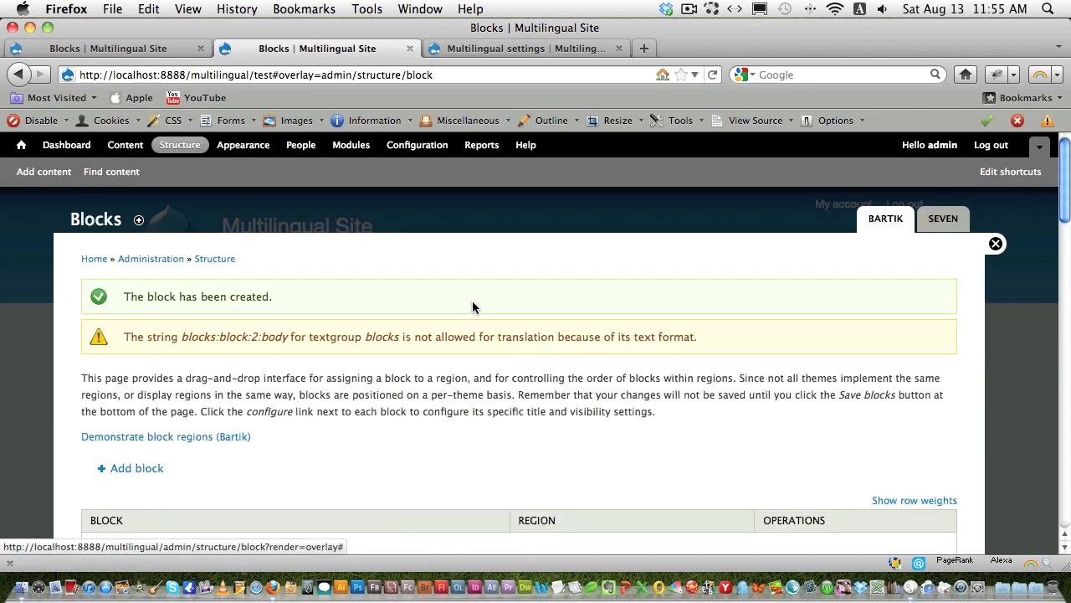
# In the multilingual string settings, also allow Filtered HTML as a translatable text format and save the configuration
pyautogui.moveTo(125, 338); pyautogui.dragTo(703, 341)
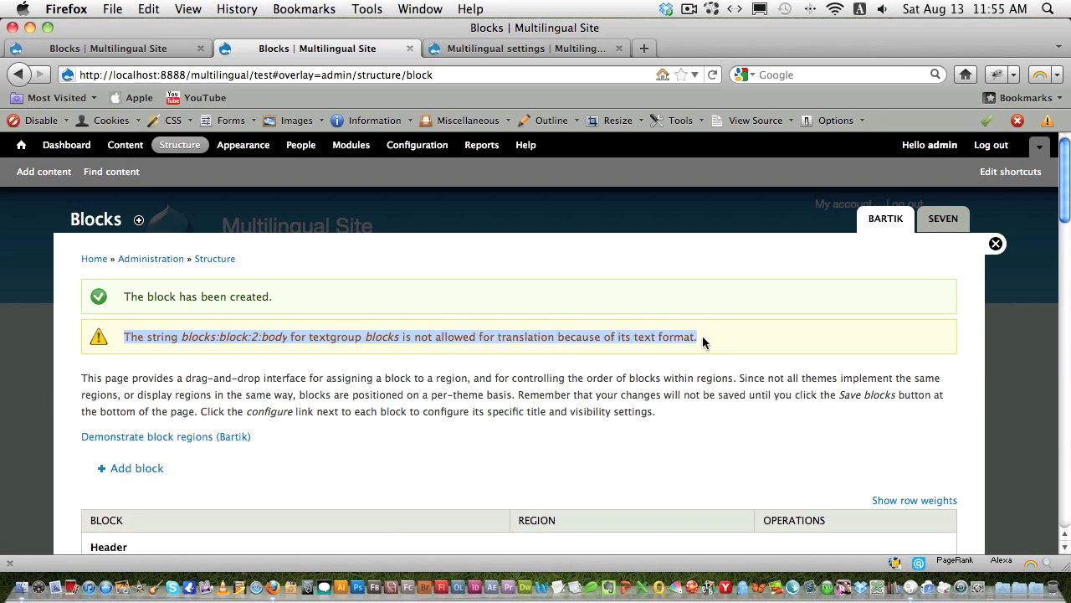
pyautogui.click(481, 48)
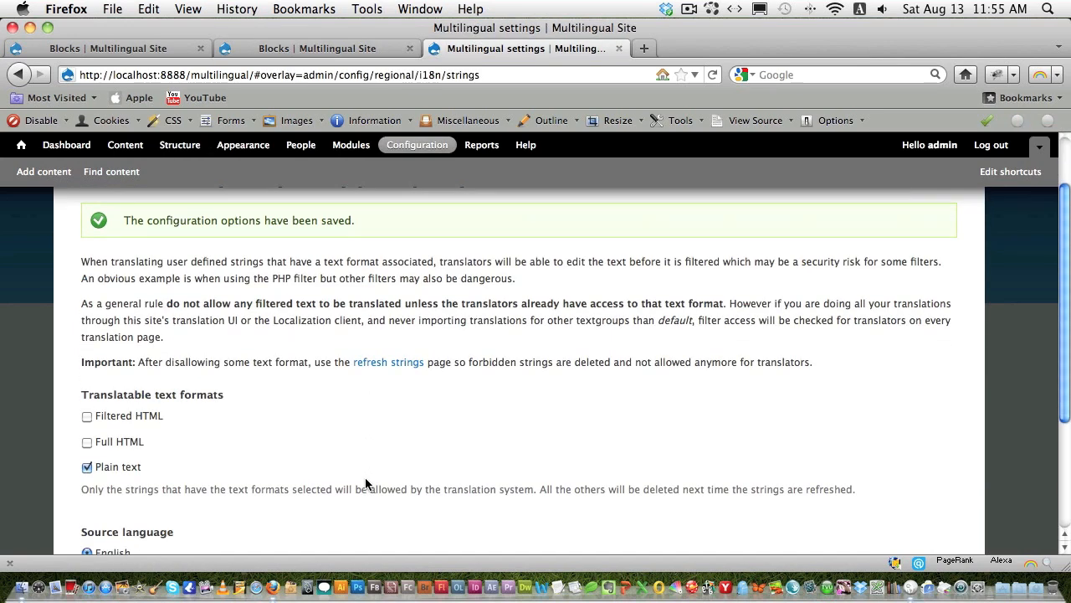
pyautogui.click(87, 416)
pyautogui.scroll(-2, 186, 431)
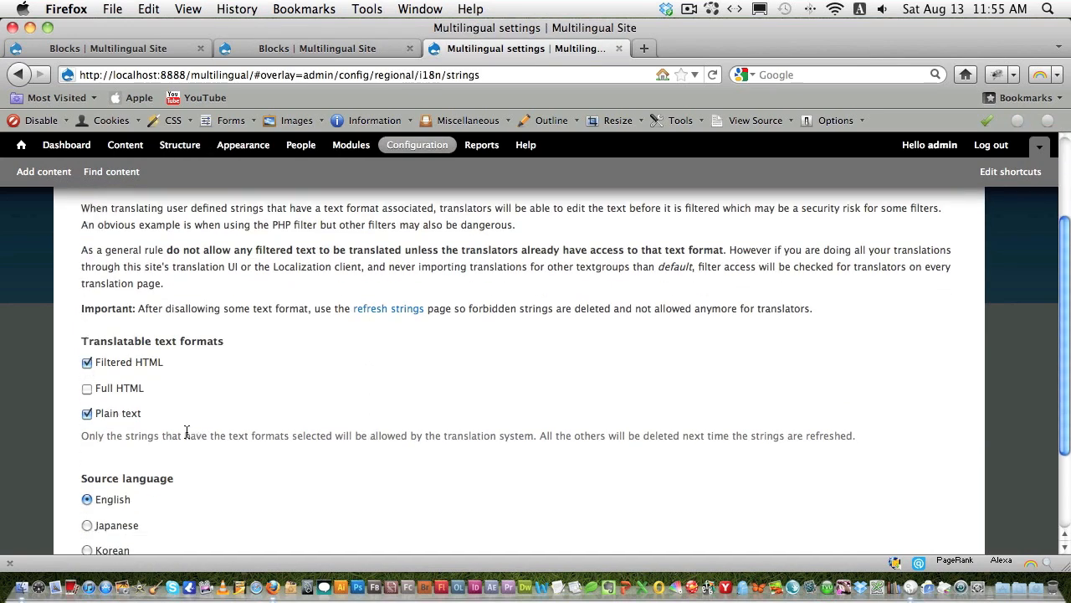
pyautogui.scroll(-3, 180, 440)
pyautogui.click(173, 500)
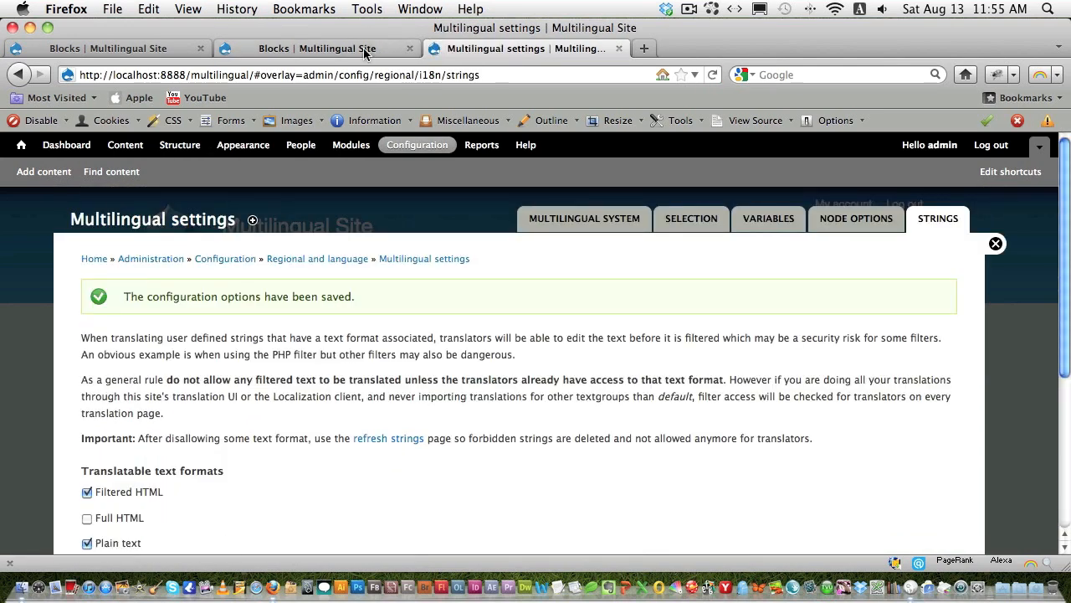
# Open the configuration of Test Block in the Sidebar second region and save it, continuing to its translation overview
pyautogui.click(335, 47)
pyautogui.scroll(-2, 603, 376)
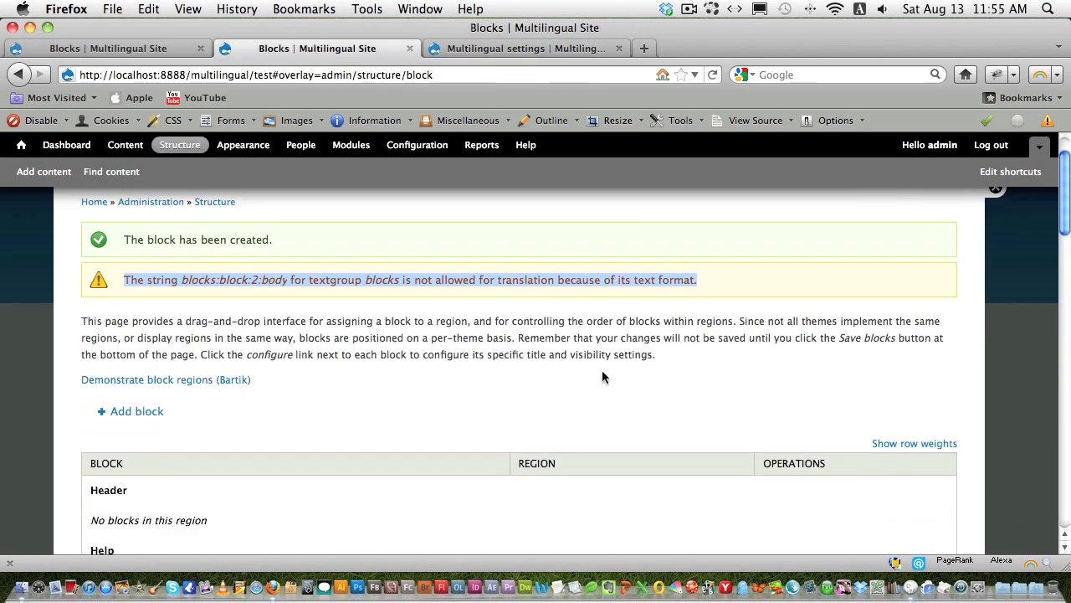
pyautogui.scroll(-10, 602, 376)
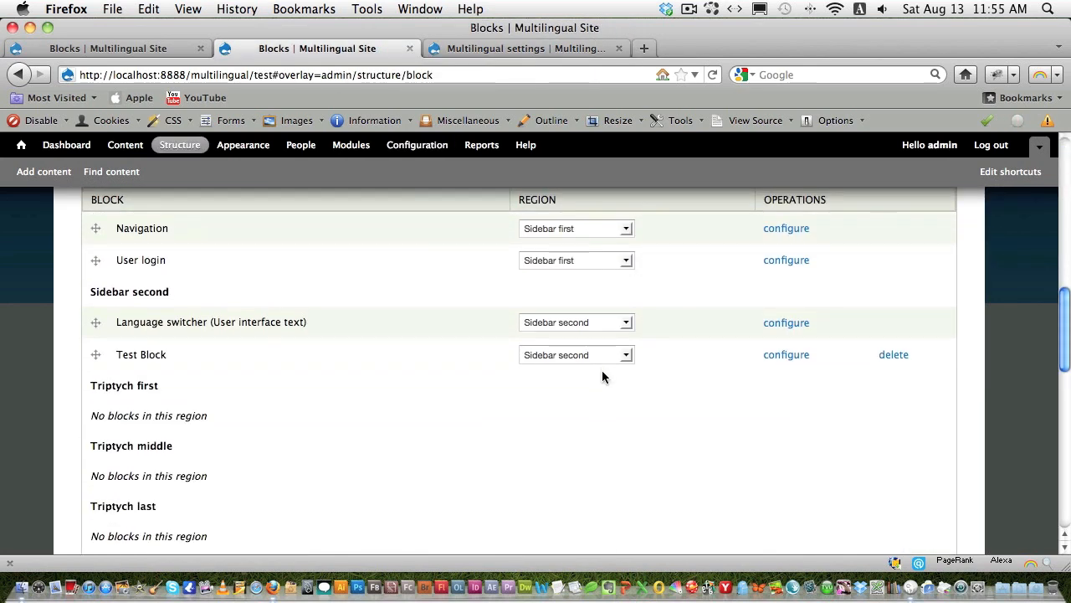
pyautogui.click(786, 279)
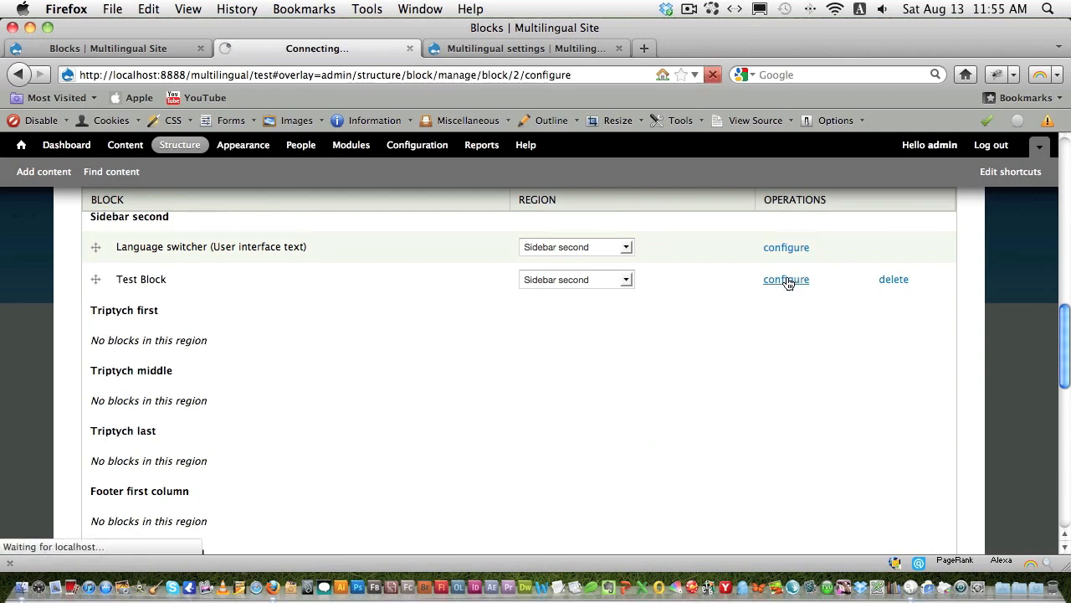
pyautogui.scroll(-10, 790, 280)
pyautogui.scroll(-5, 789, 283)
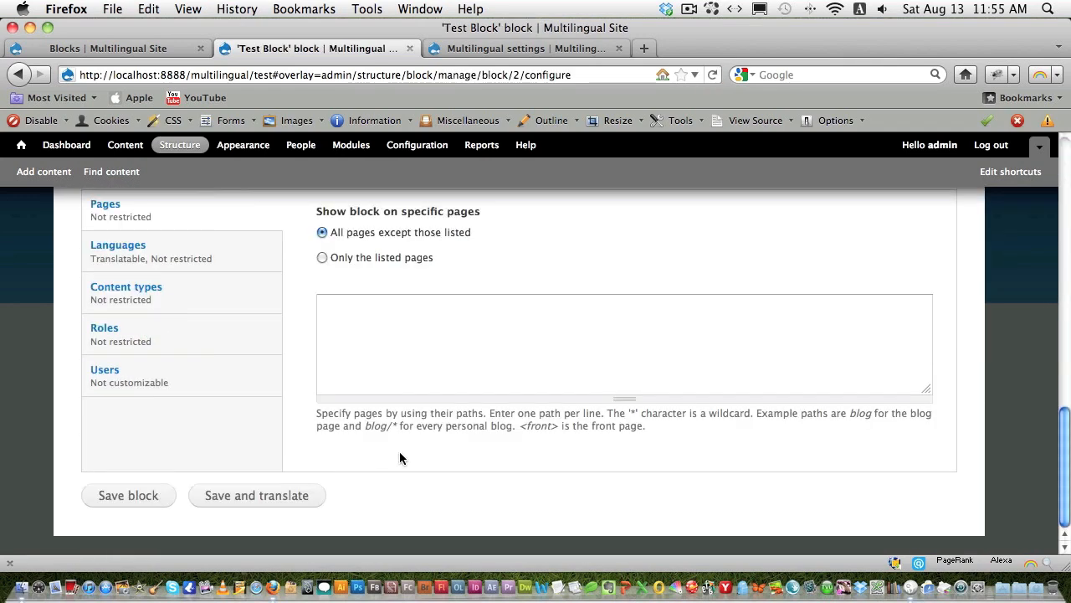
pyautogui.click(266, 500)
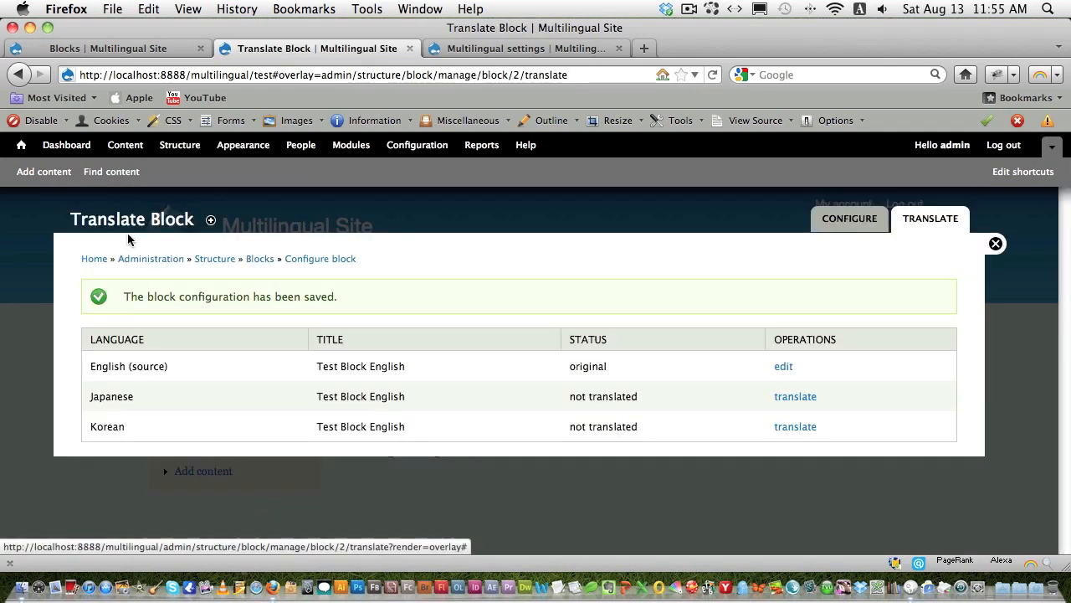
pyautogui.moveTo(132, 296); pyautogui.dragTo(371, 297)
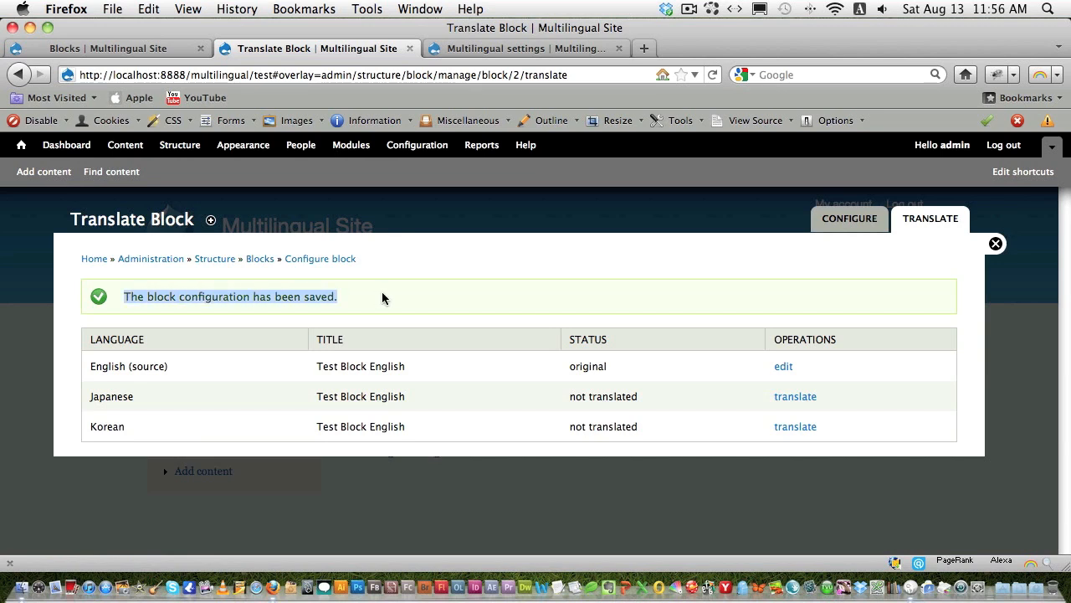
pyautogui.click(381, 291)
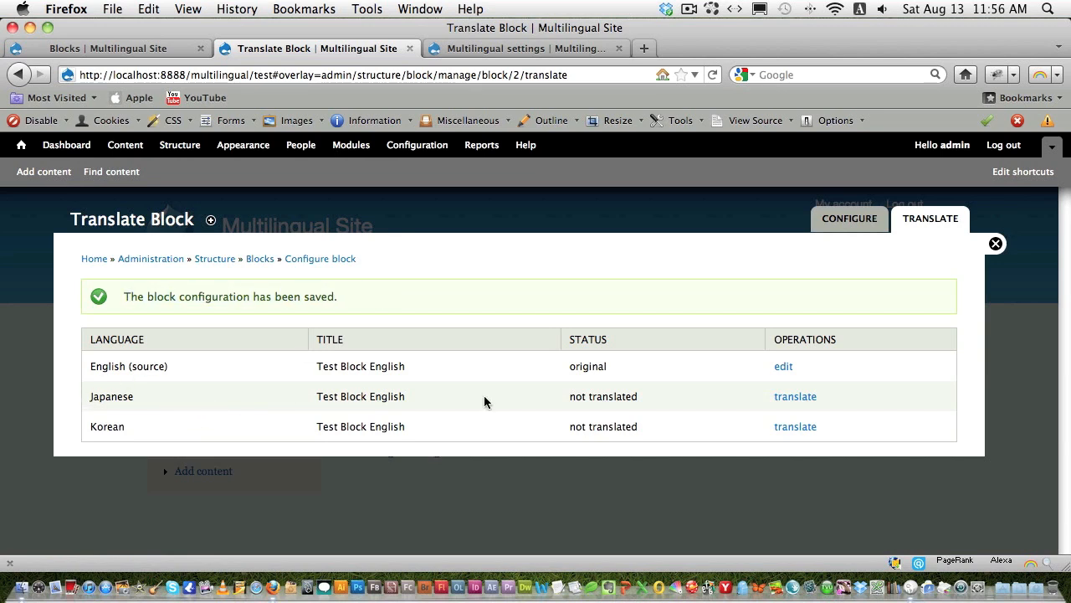
# Allow Full HTML as a translatable text format in the multilingual string settings and save the configuration
pyautogui.click(472, 48)
pyautogui.scroll(-4, 365, 351)
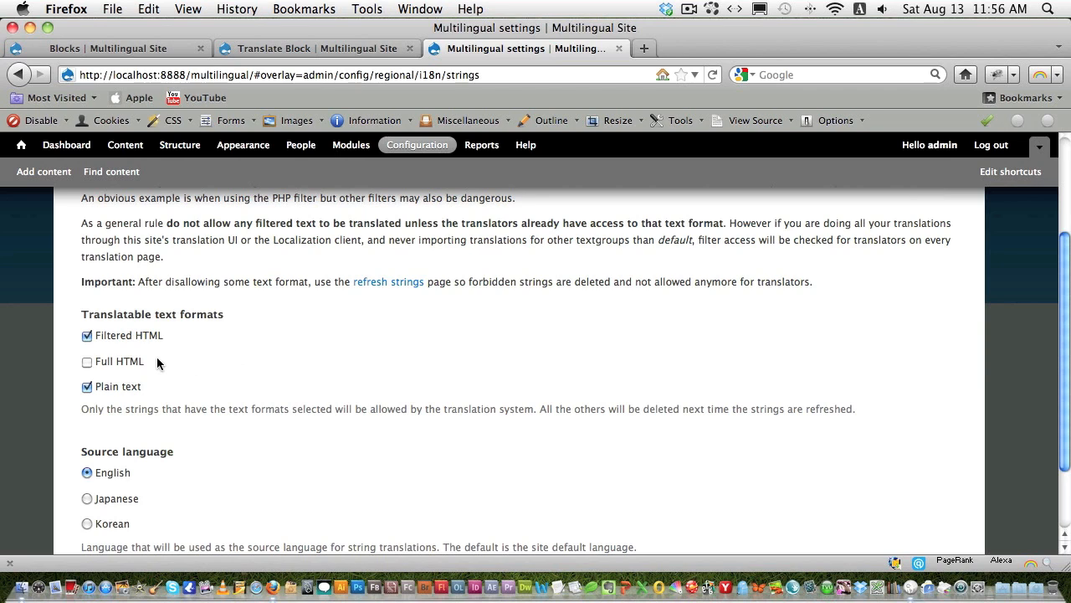
pyautogui.click(86, 362)
pyautogui.scroll(4, 366, 370)
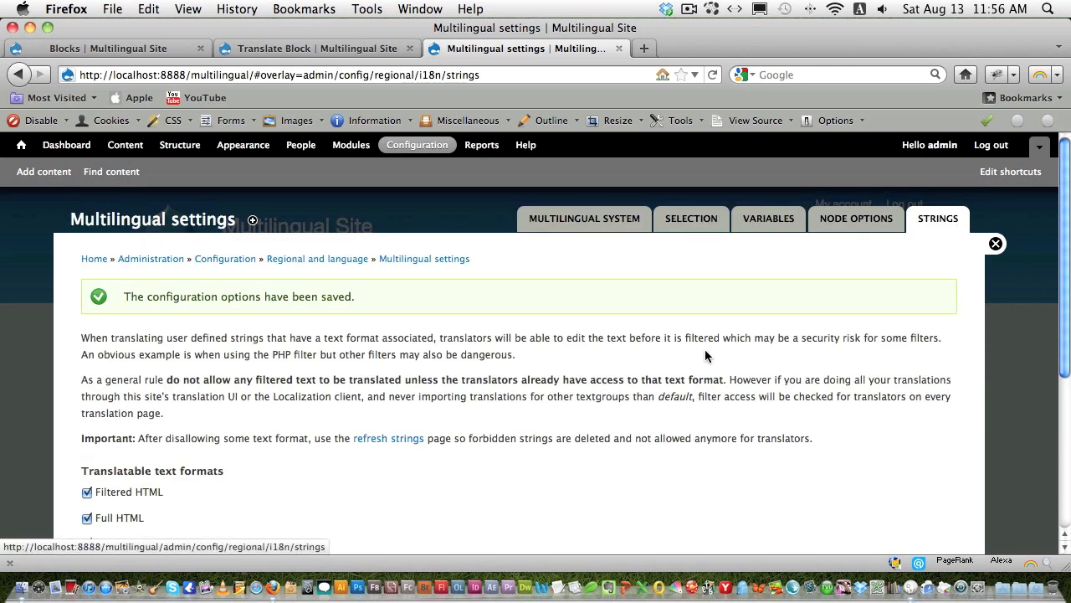
pyautogui.scroll(-5, 284, 540)
pyautogui.click(159, 503)
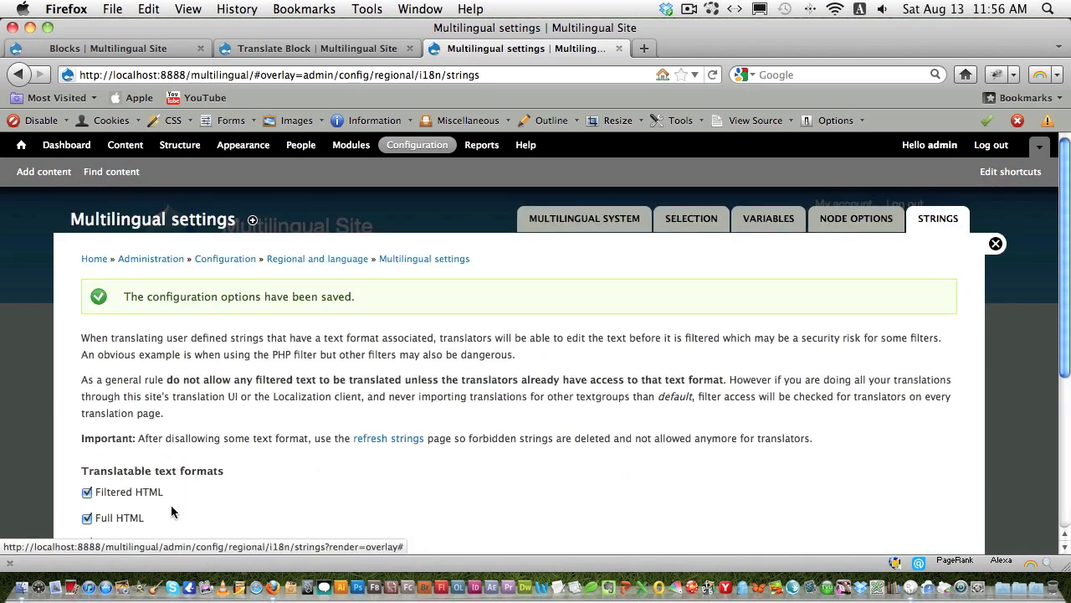
# Reload the block's translation overview, and check how Test Block appears on the English and Japanese front pages
pyautogui.click(295, 43)
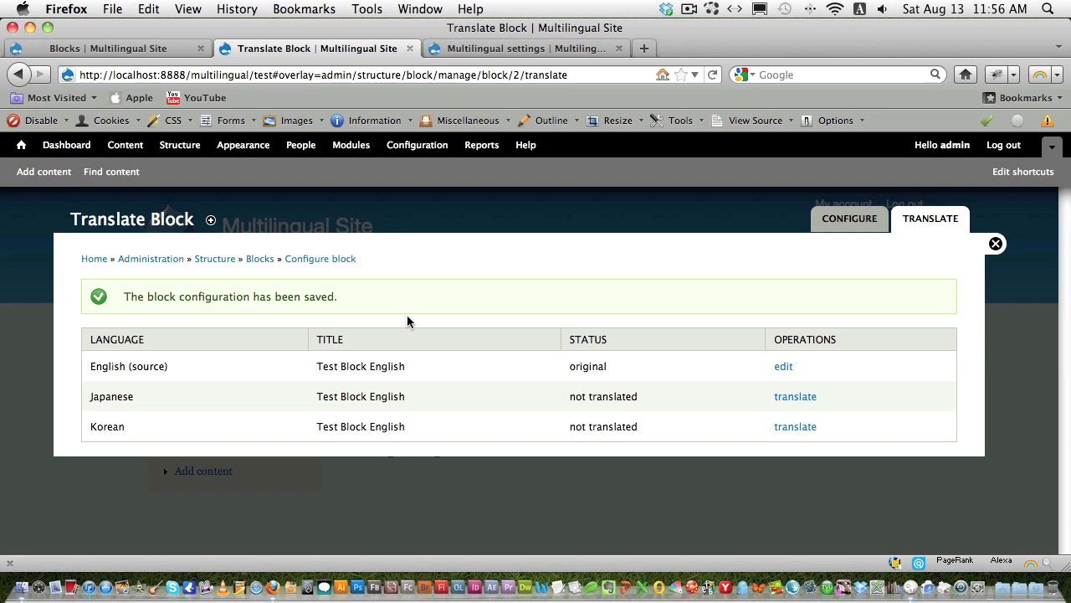
pyautogui.press('super+r')
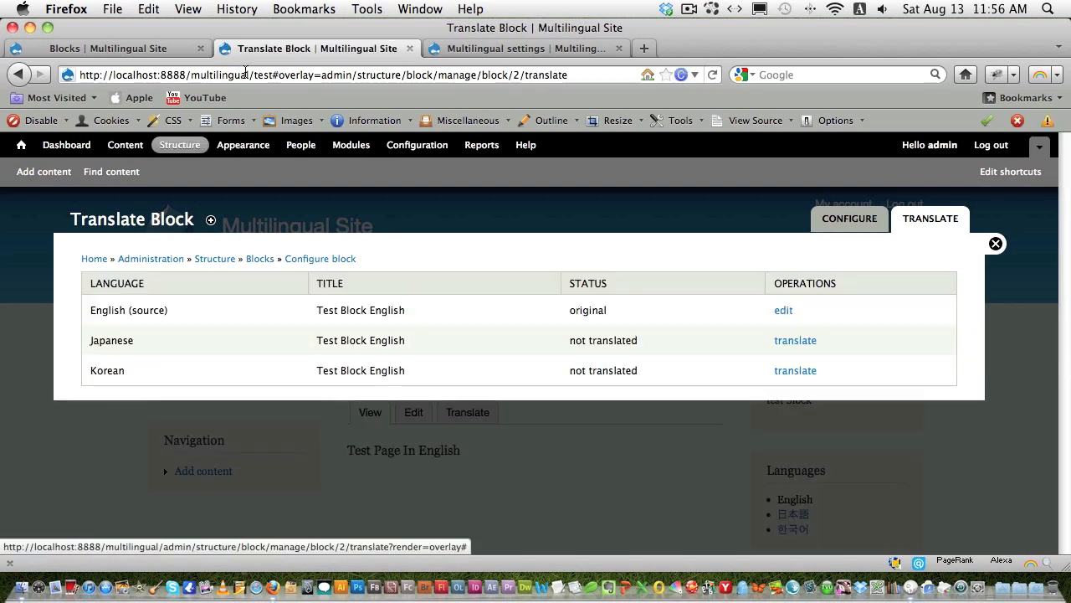
pyautogui.click(21, 145)
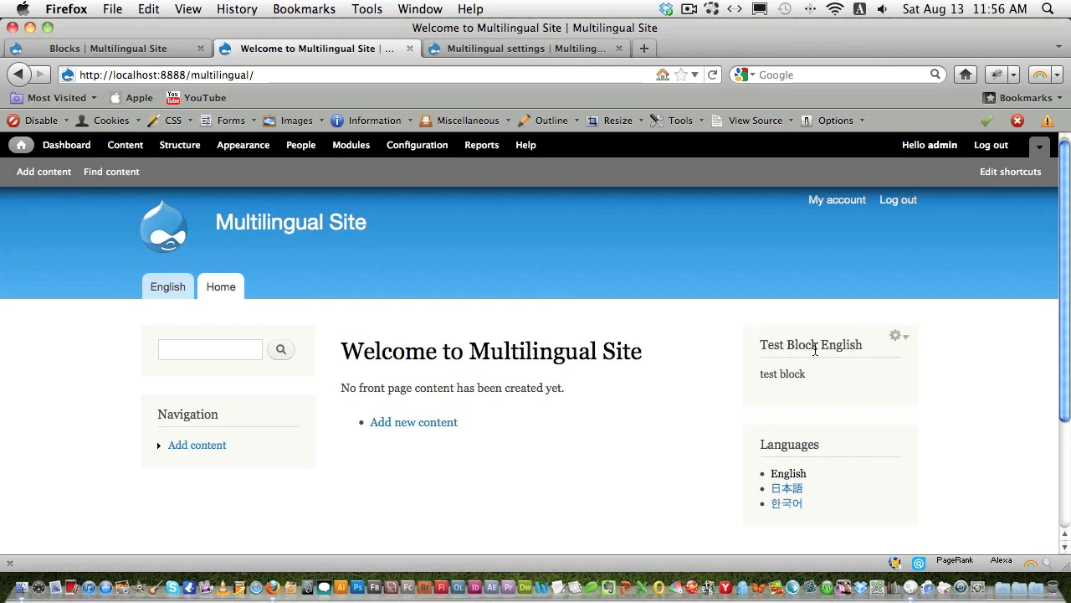
pyautogui.click(266, 75)
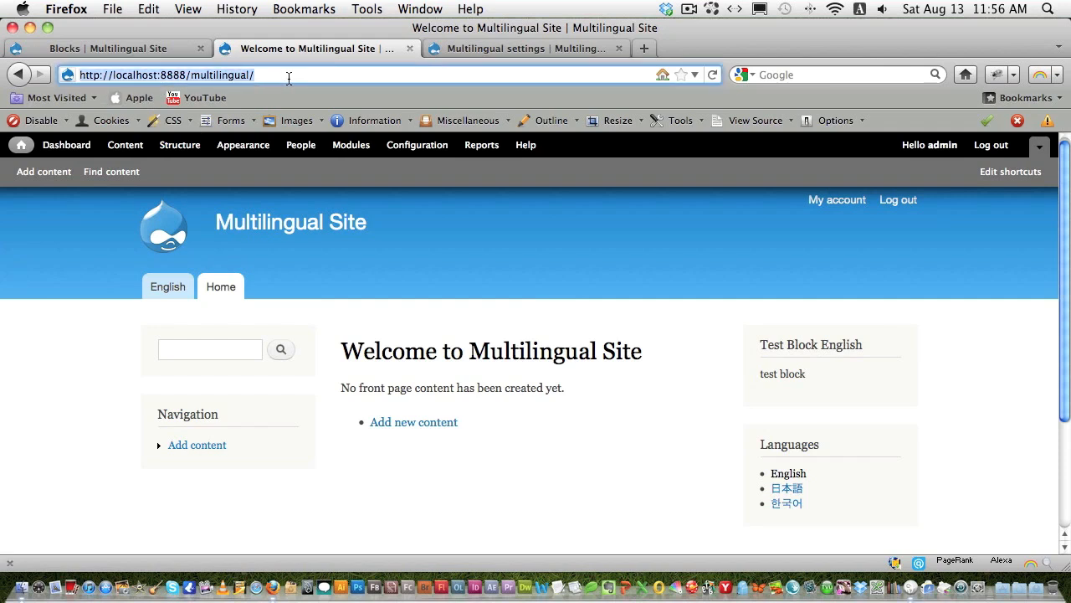
pyautogui.click(787, 492)
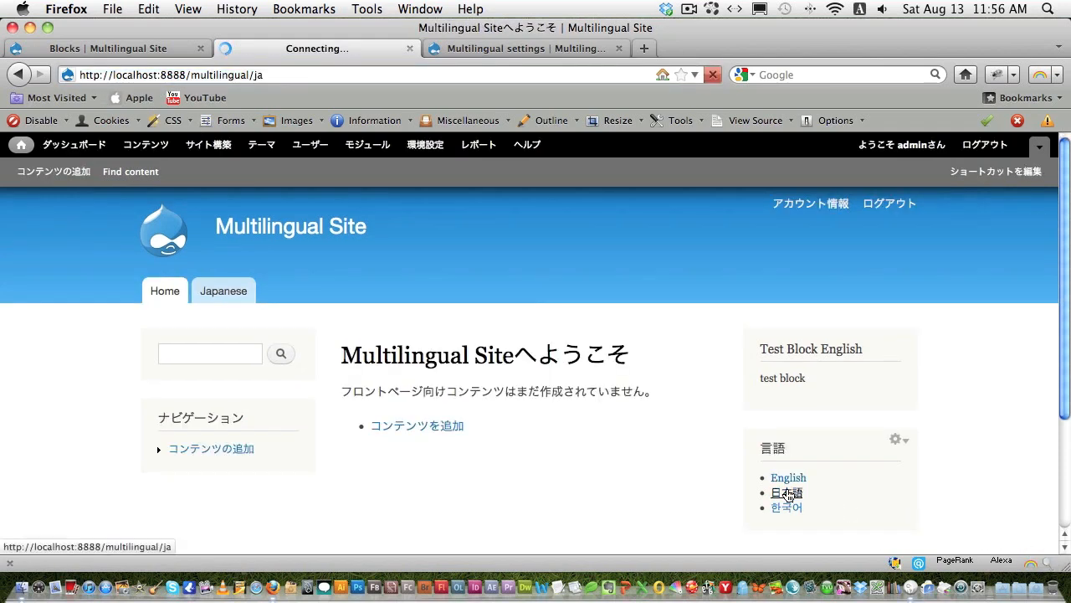
pyautogui.moveTo(876, 341)
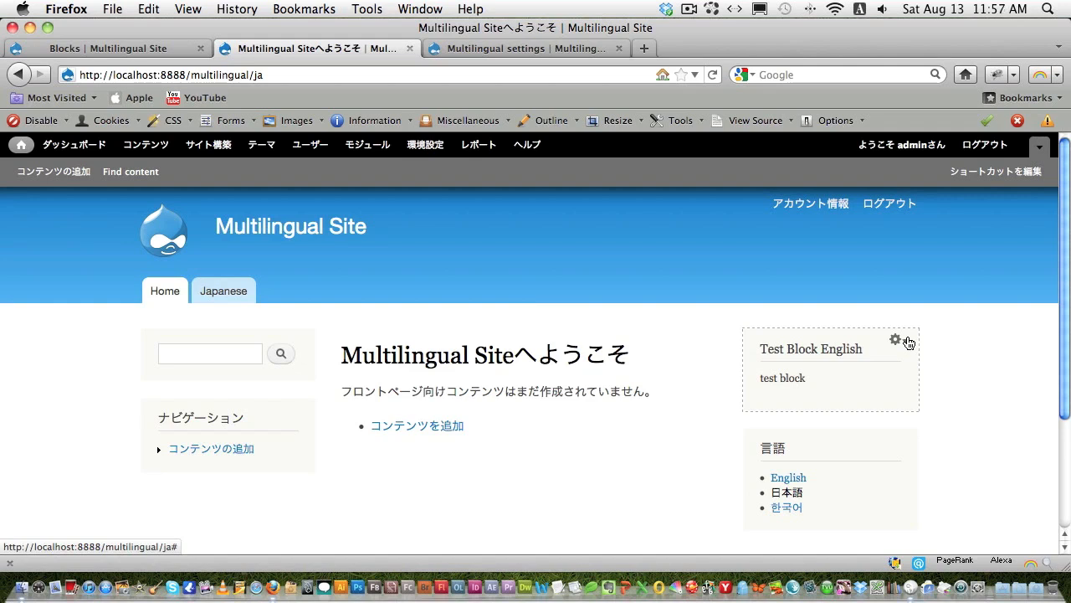
pyautogui.click(909, 343)
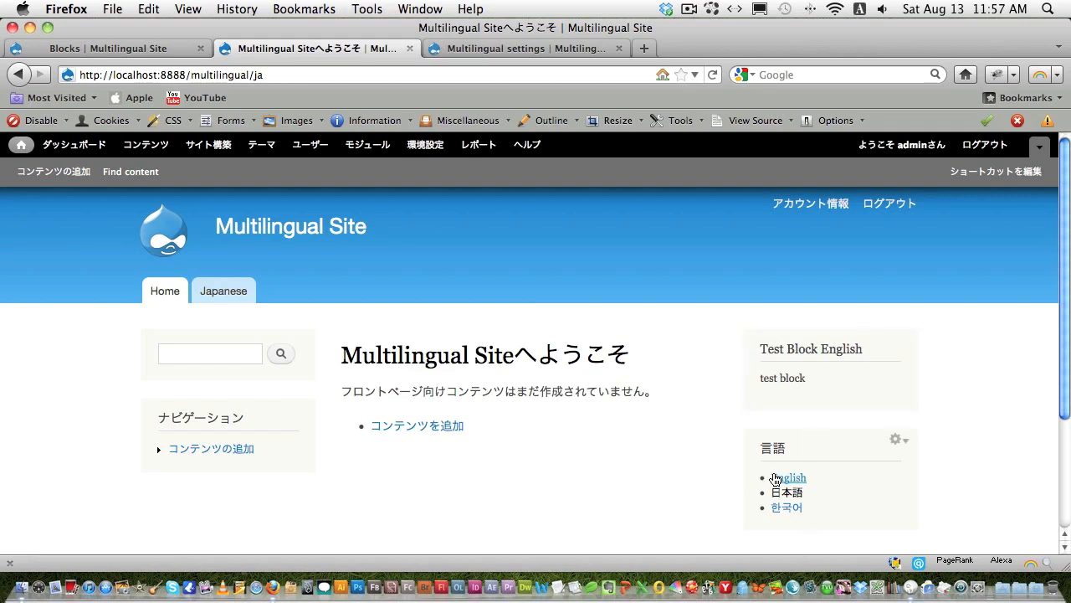
# From the English front page, configure Test Block to show only for English and save the block
pyautogui.click(776, 477)
pyautogui.click(897, 340)
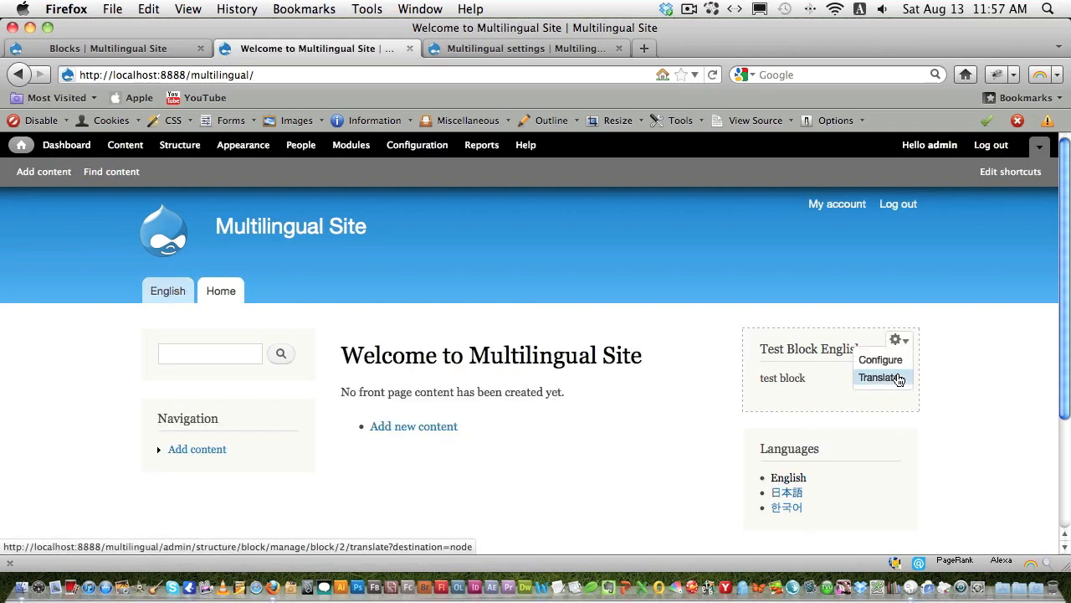
pyautogui.click(882, 360)
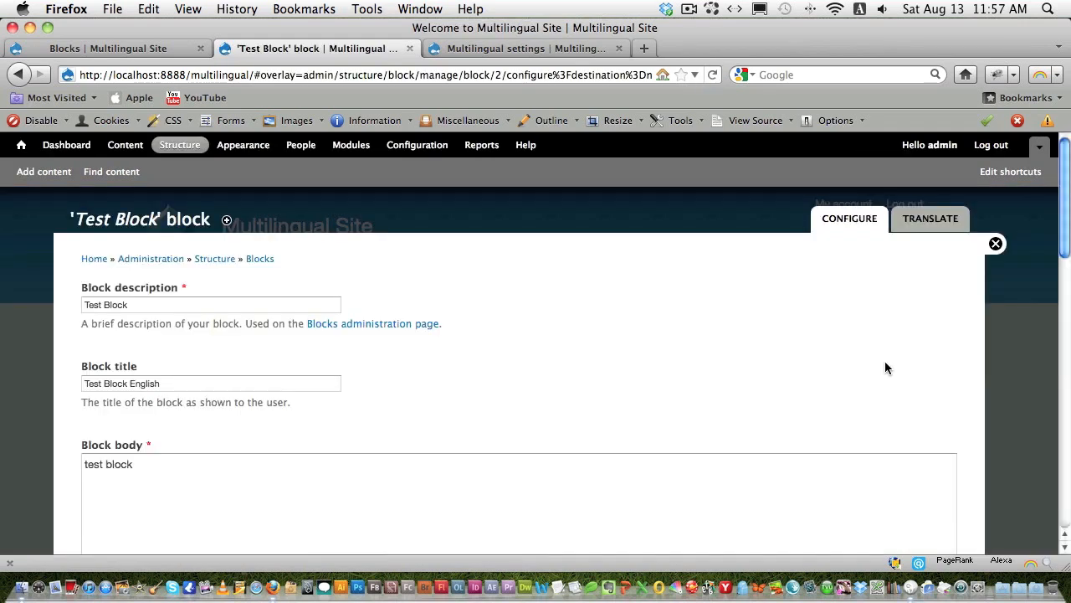
pyautogui.scroll(-15, 423, 352)
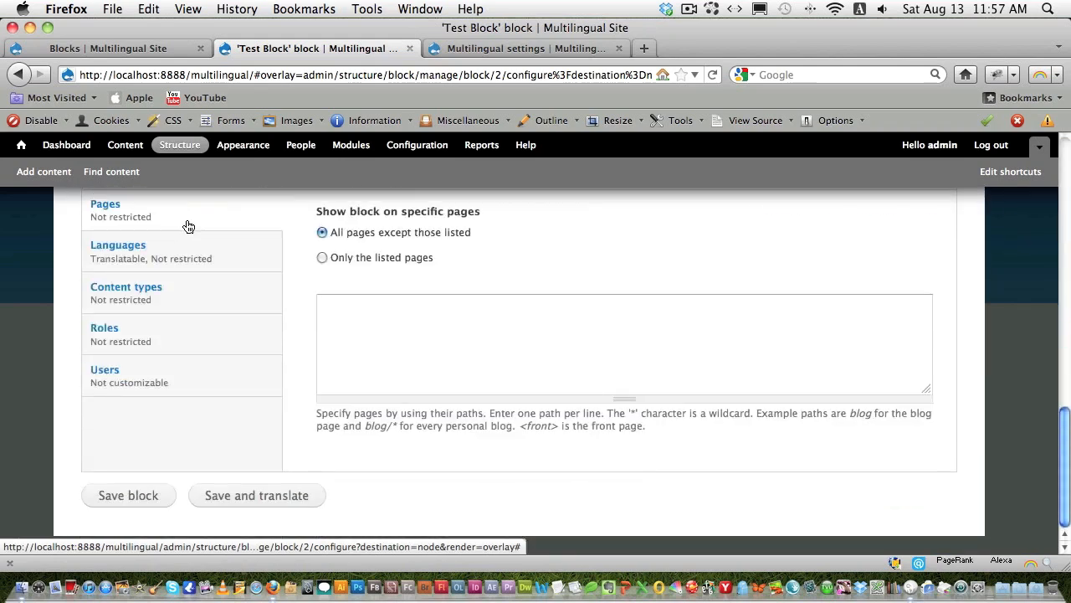
pyautogui.click(240, 268)
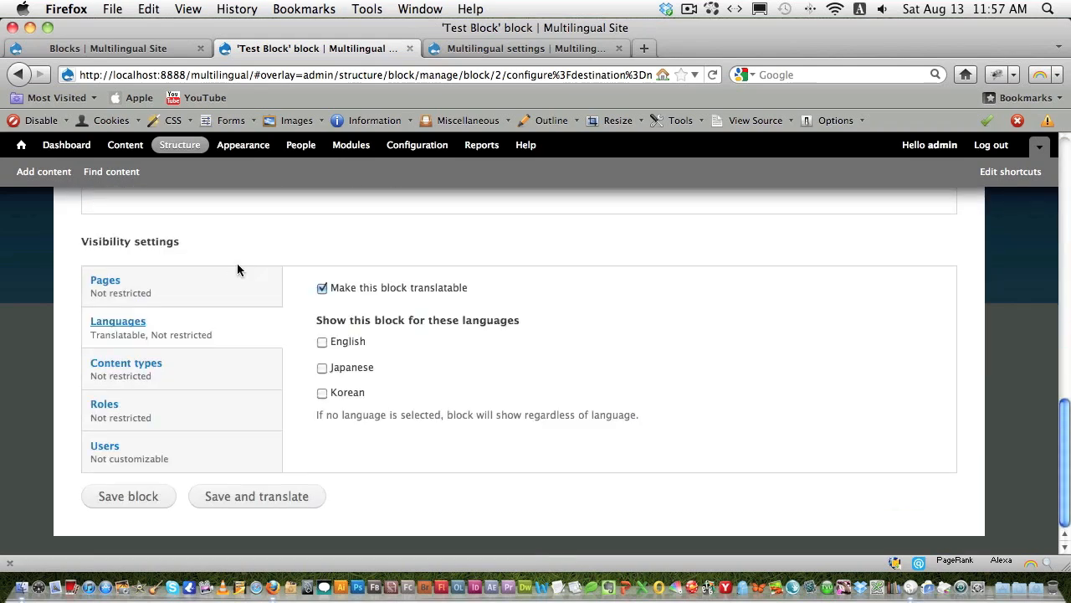
pyautogui.click(320, 339)
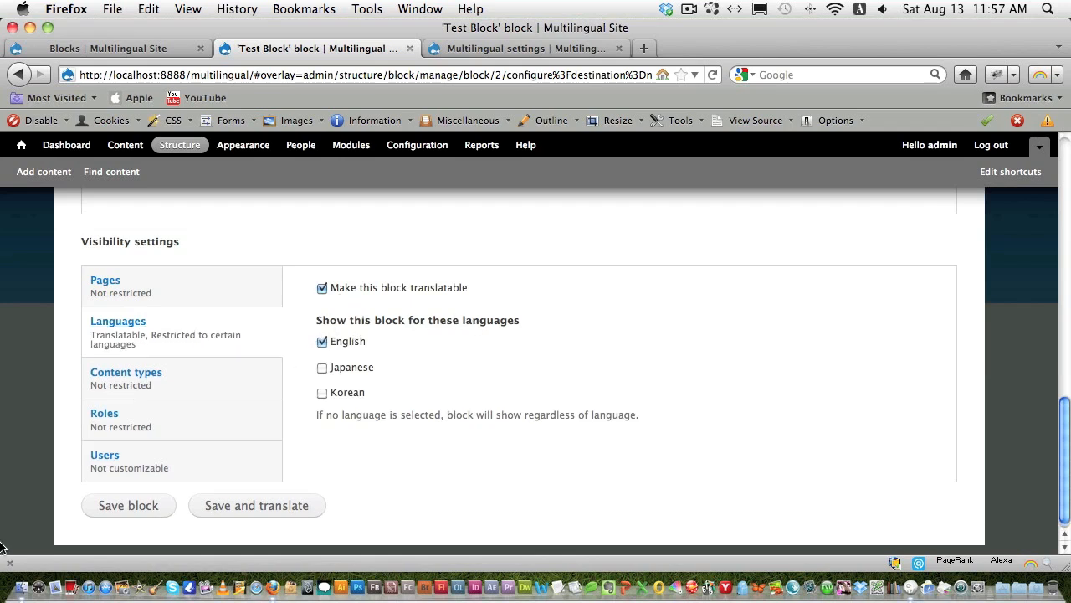
pyautogui.click(128, 505)
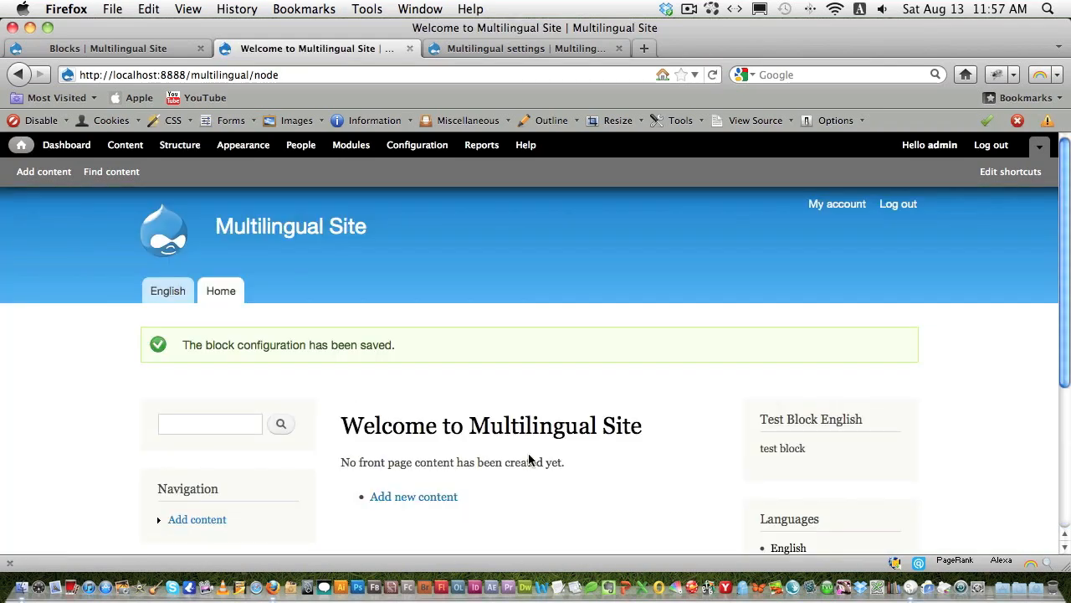
# Check the block's visibility on the Japanese, Korean and English versions of the front page
pyautogui.scroll(-2, 529, 418)
pyautogui.click(790, 486)
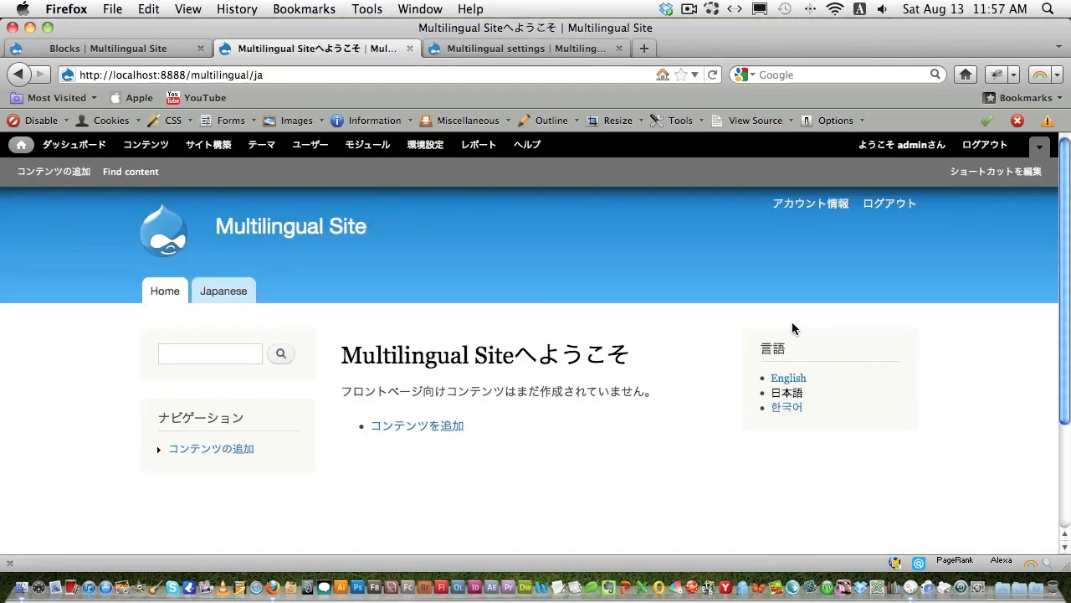
pyautogui.click(789, 408)
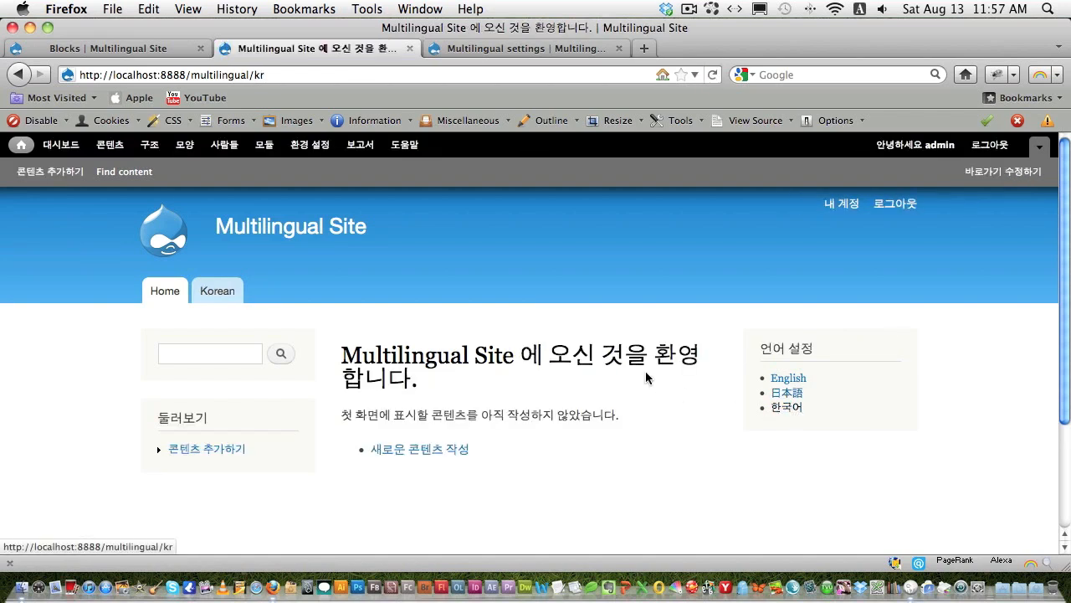
pyautogui.click(789, 379)
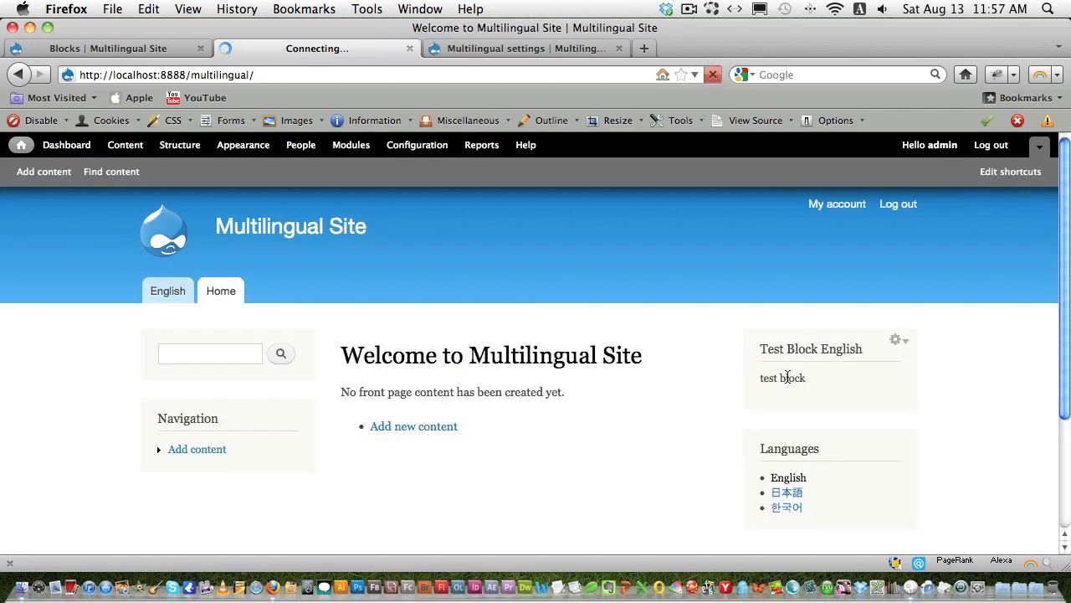
# Remove the English language restriction from Test Block and save the block
pyautogui.click(904, 341)
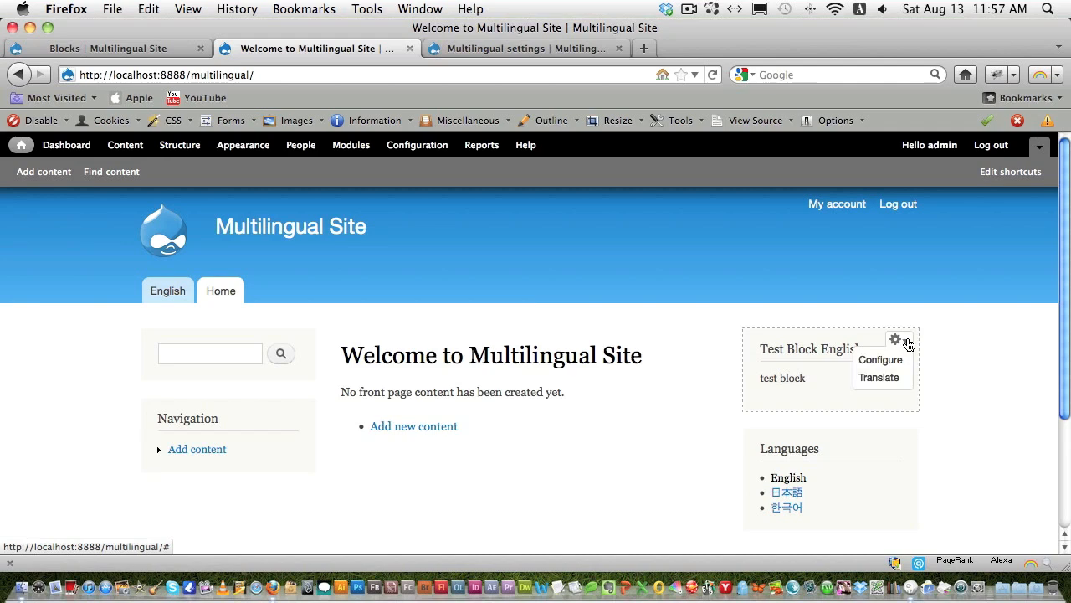
pyautogui.click(888, 361)
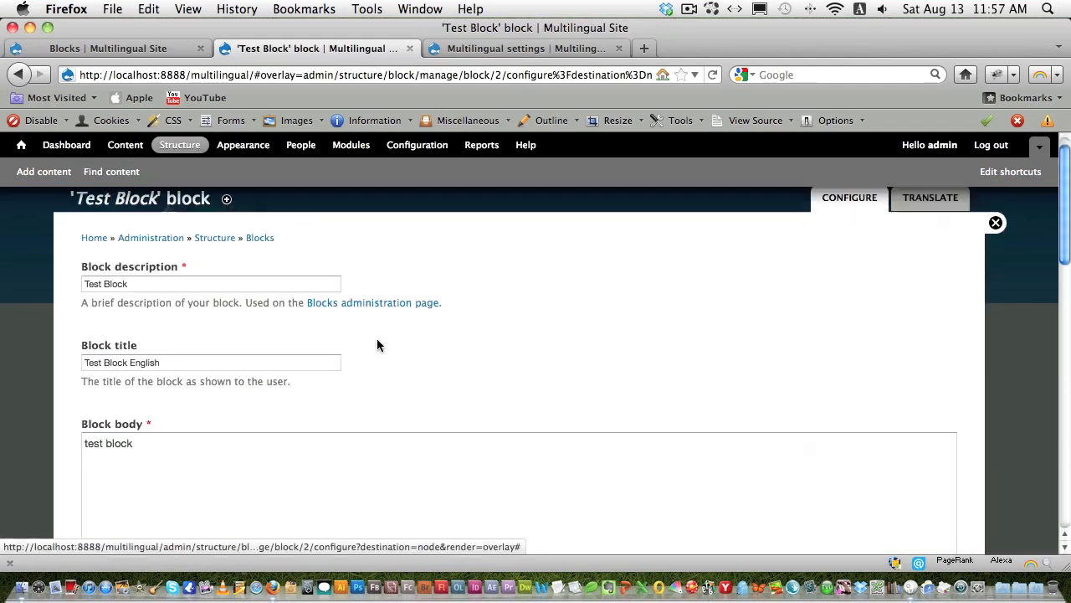
pyautogui.scroll(-10, 376, 342)
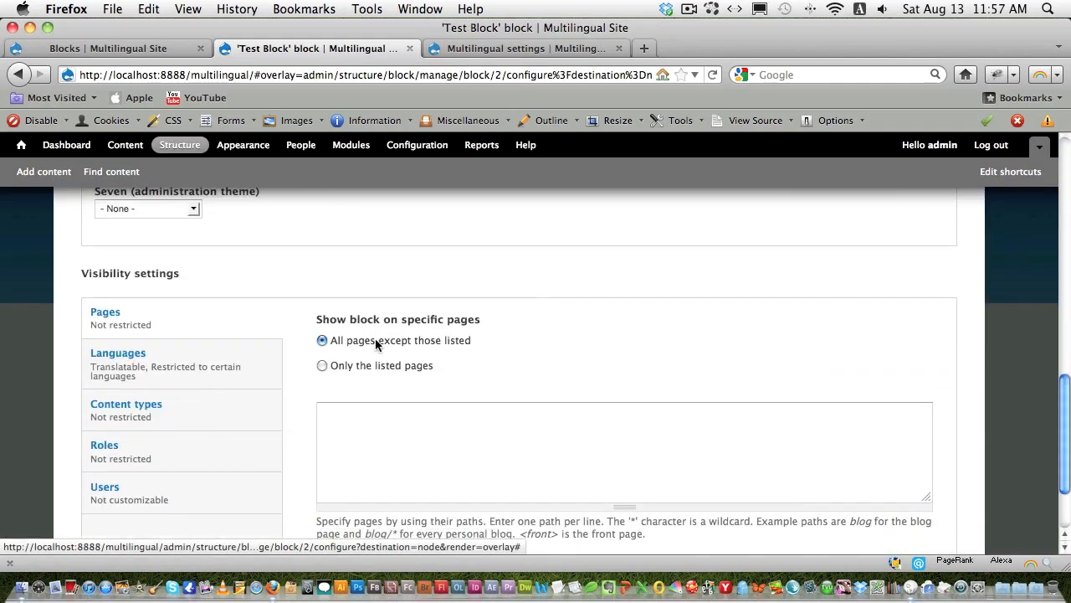
pyautogui.click(167, 356)
pyautogui.click(323, 373)
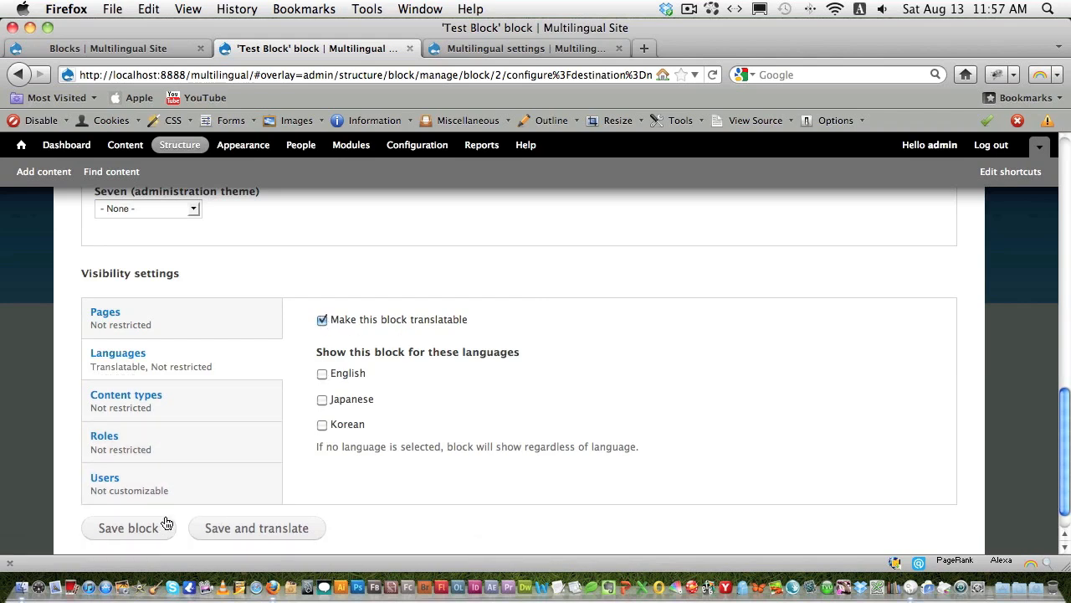
pyautogui.click(224, 525)
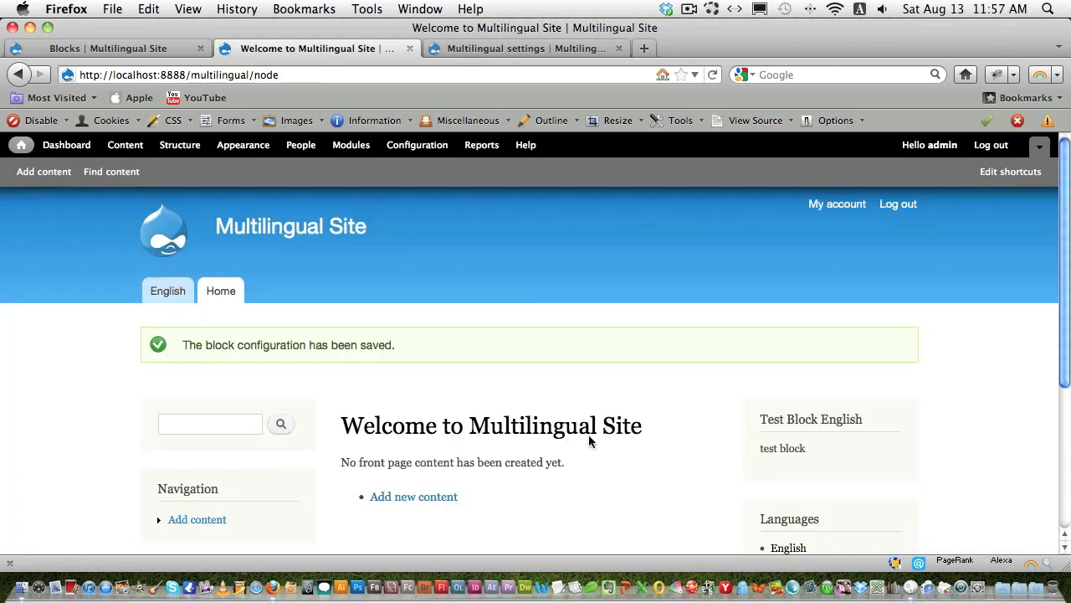
# Translate Test Block into Japanese with the title "Test Block Japanse" and save the translation
pyautogui.click(900, 414)
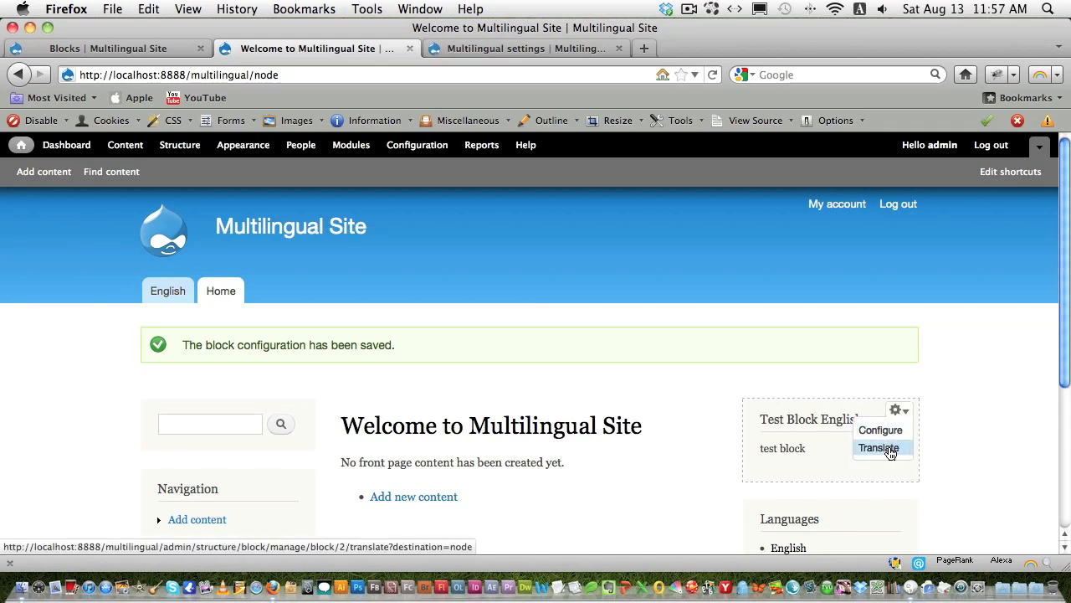
pyautogui.click(890, 445)
pyautogui.click(782, 340)
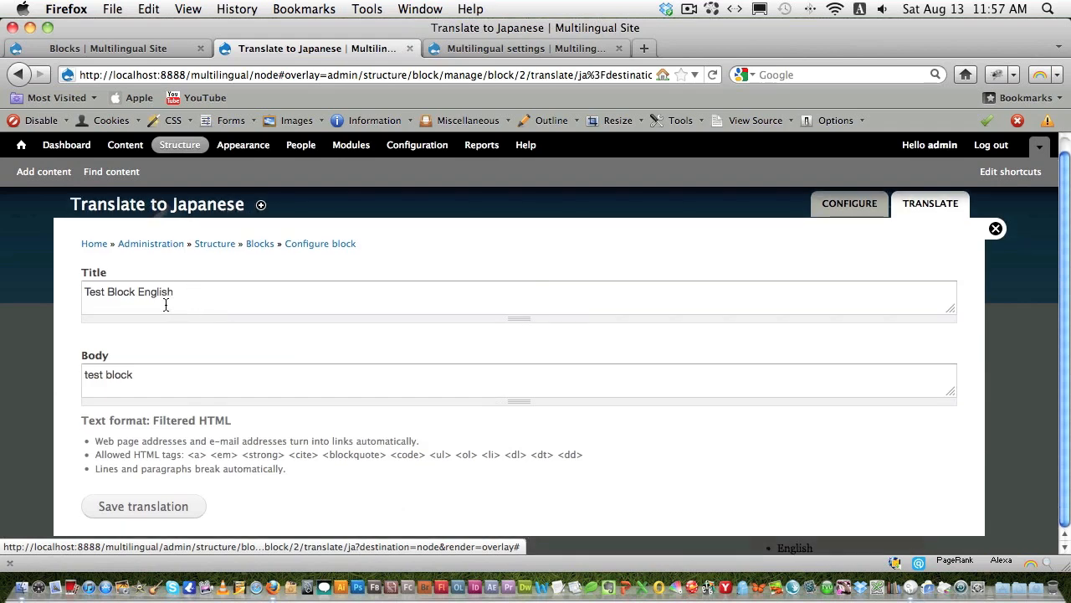
pyautogui.moveTo(180, 300); pyautogui.dragTo(137, 298)
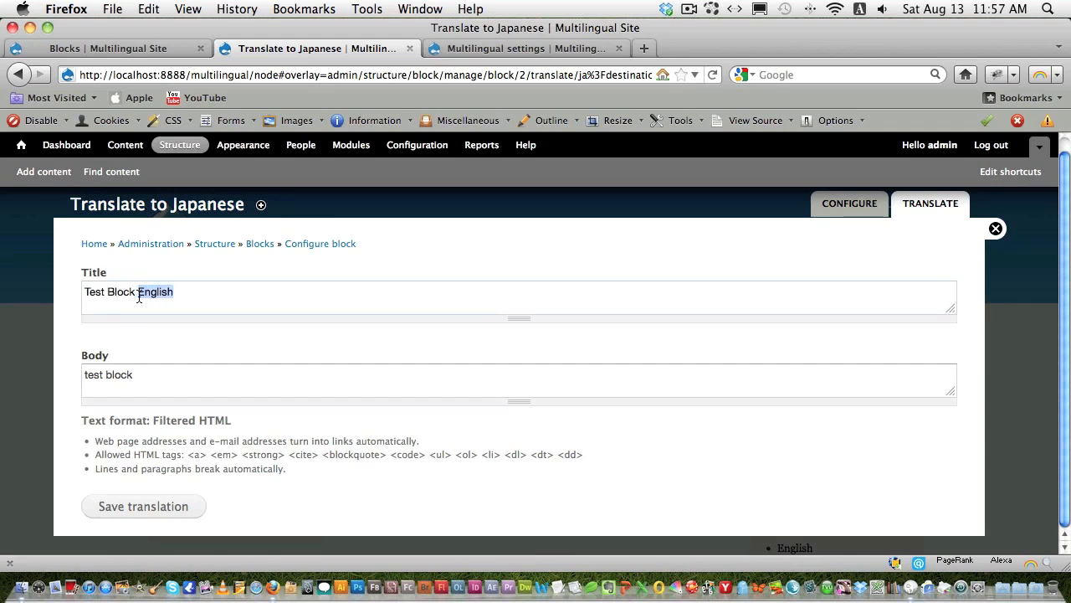
pyautogui.write('Japanse')
pyautogui.click(143, 506)
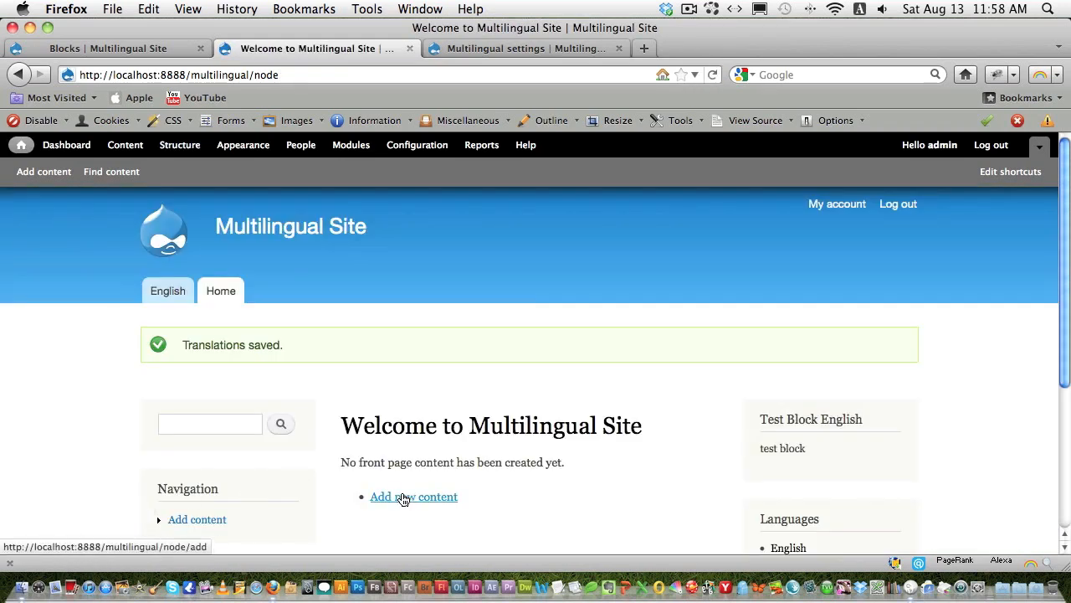
# Reload the English front page and check the block's title on the Japanese and Korean front pages
pyautogui.press('super+r')
pyautogui.scroll(-2, 922, 496)
pyautogui.click(796, 442)
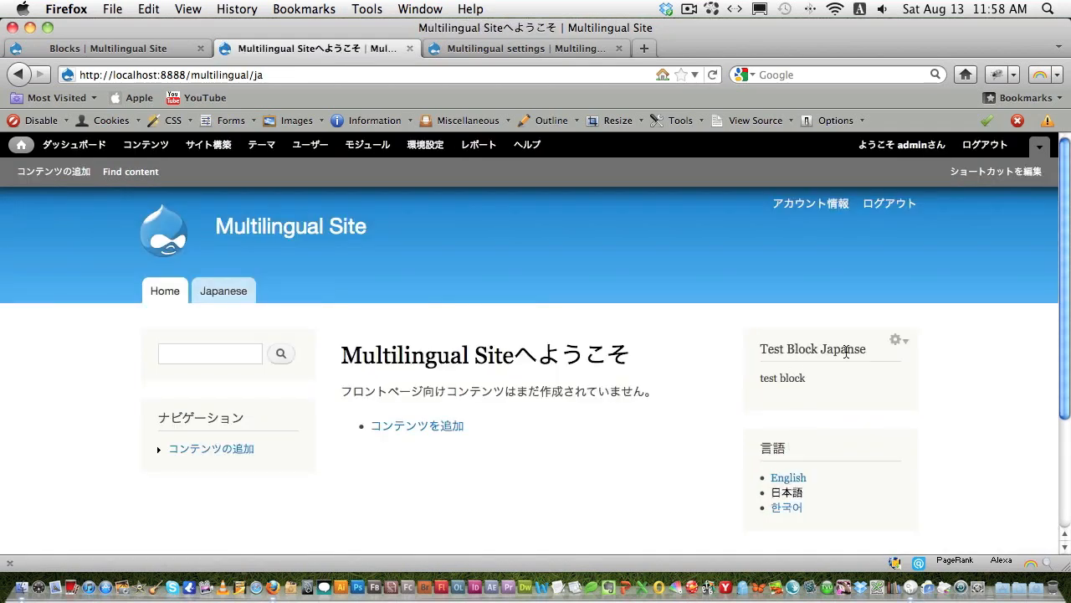
pyautogui.click(778, 509)
pyautogui.moveTo(848, 350)
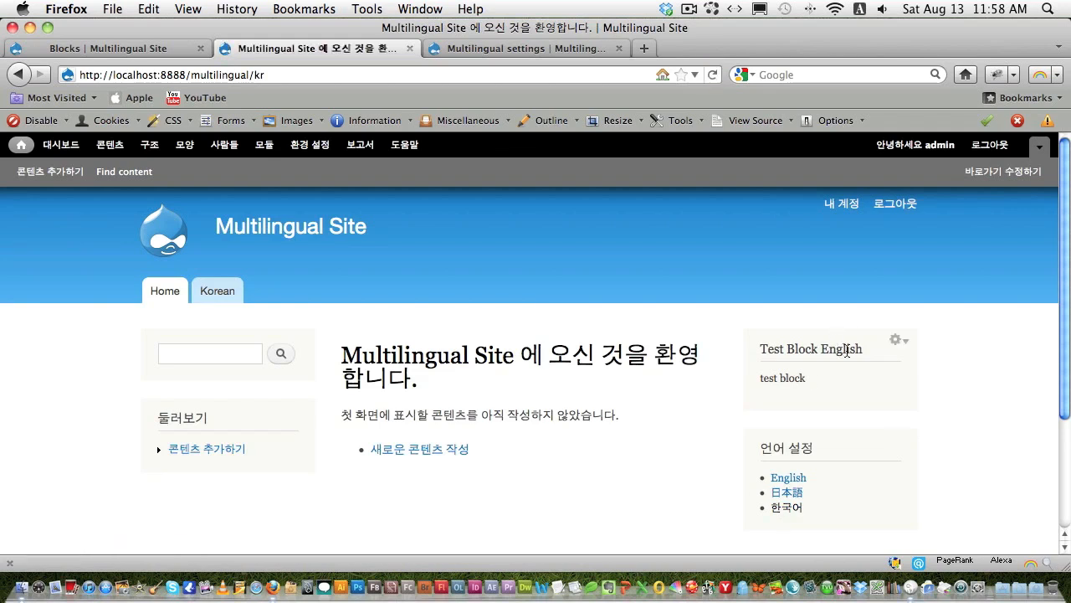
# Translate Test Block's title into Korean as "Test Block 제목", save it, and compare the title on the Japanese and English front pages
pyautogui.click(899, 343)
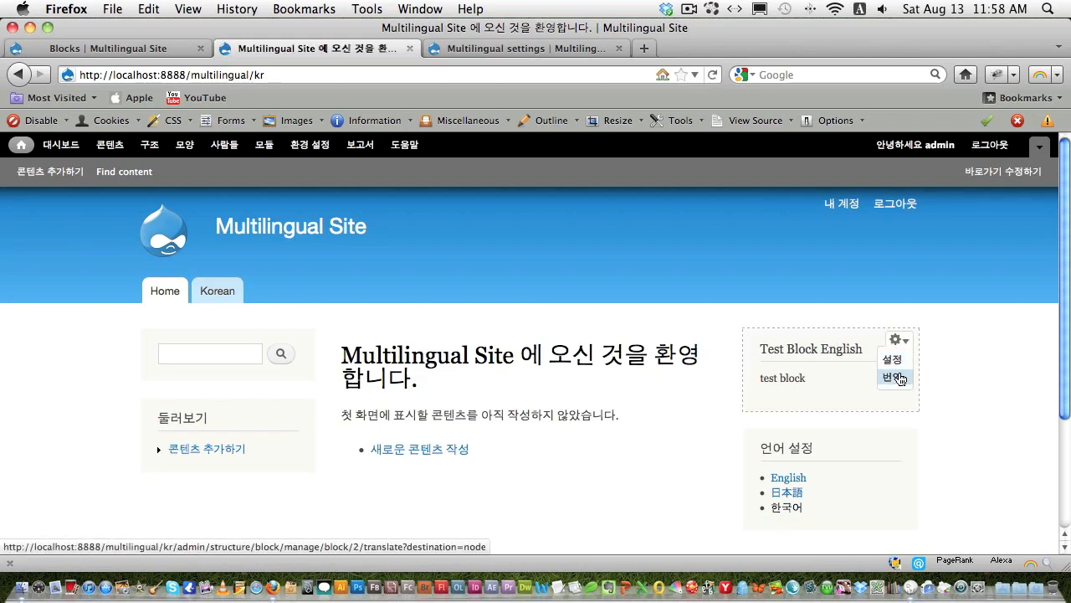
pyautogui.click(899, 377)
pyautogui.click(835, 372)
pyautogui.moveTo(109, 290); pyautogui.dragTo(86, 289)
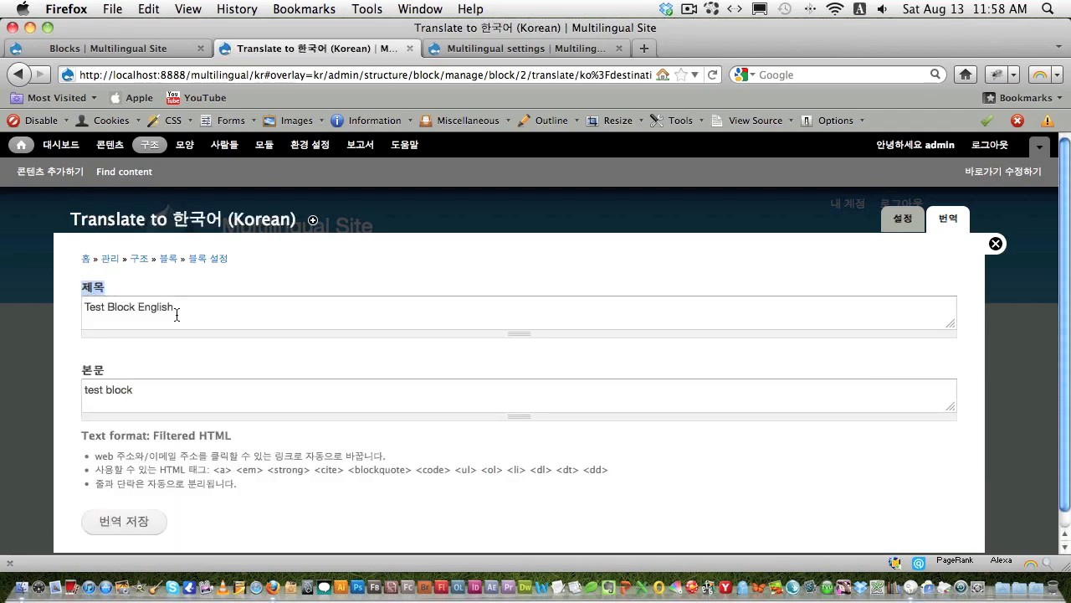
pyautogui.moveTo(177, 312); pyautogui.dragTo(141, 313)
pyautogui.write('영어')
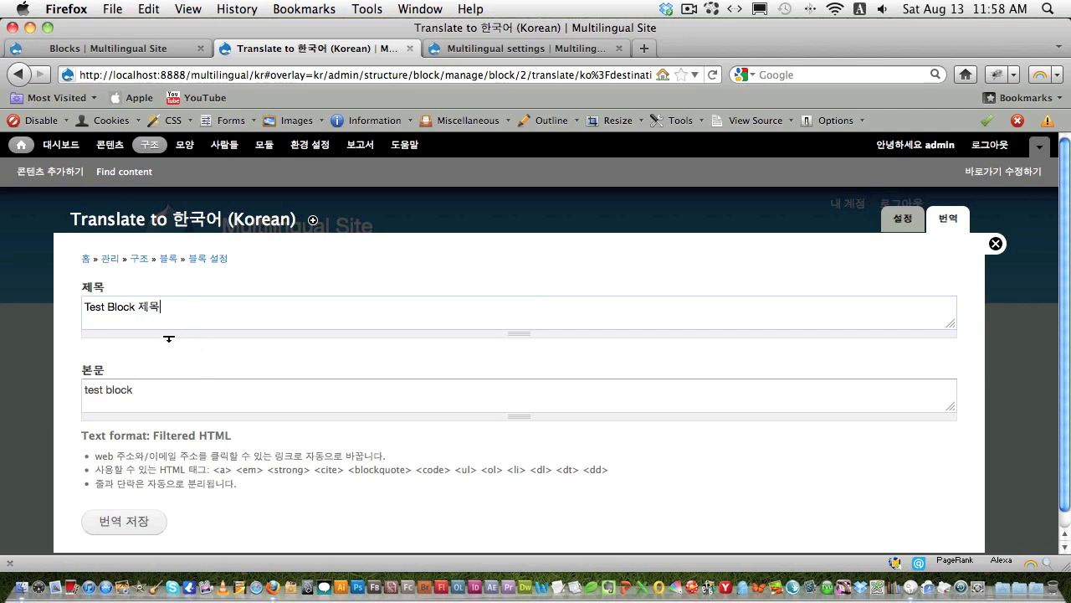
pyautogui.click(136, 524)
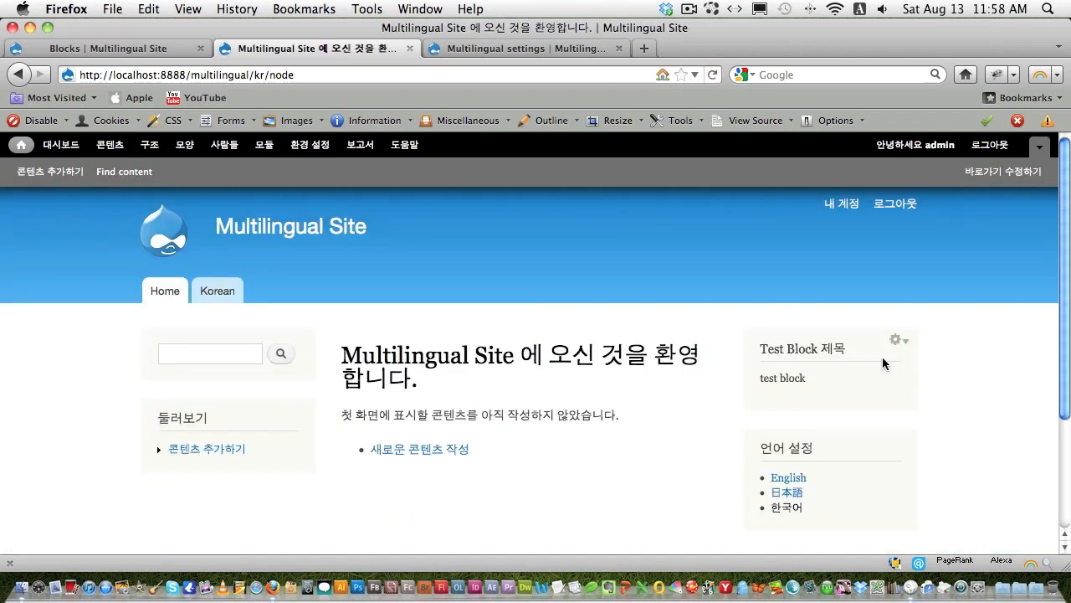
pyautogui.click(786, 497)
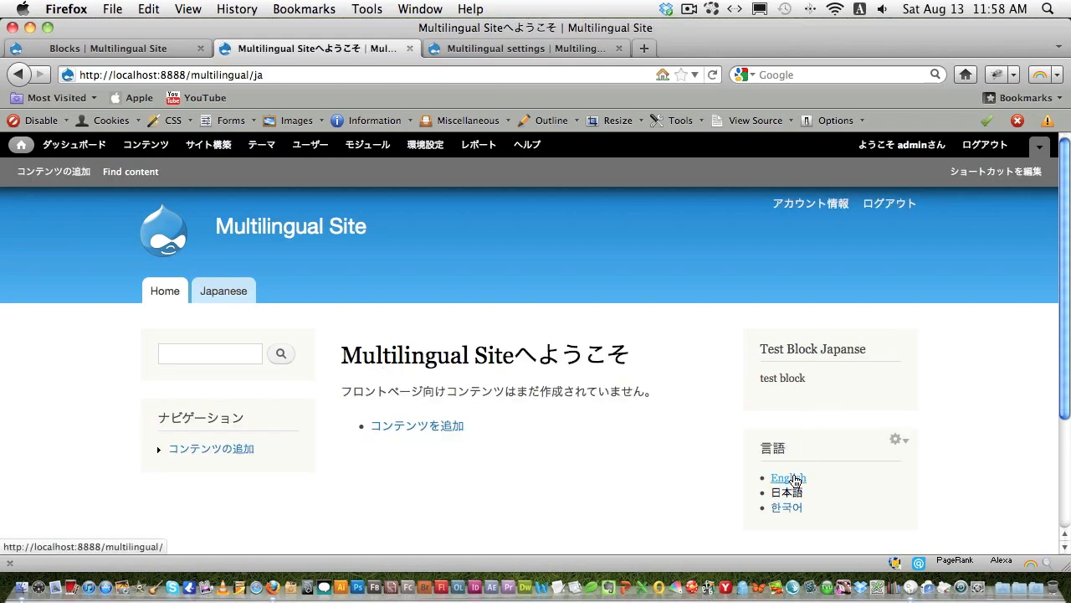
pyautogui.click(790, 477)
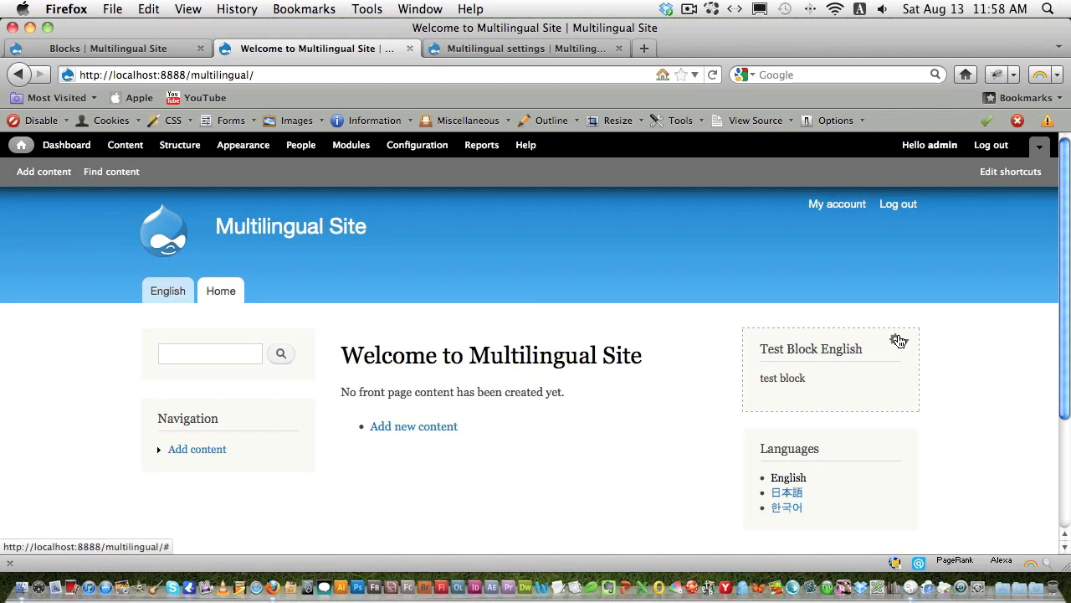
# Open Test Block's configuration from the English front page and review its description, title, body and region settings
pyautogui.click(900, 341)
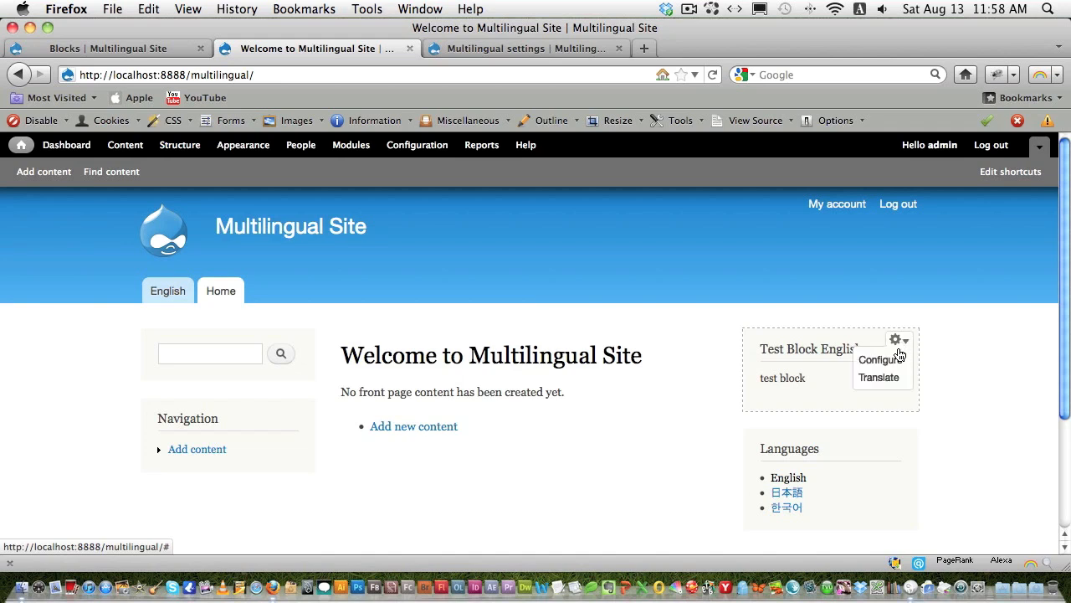
pyautogui.click(879, 359)
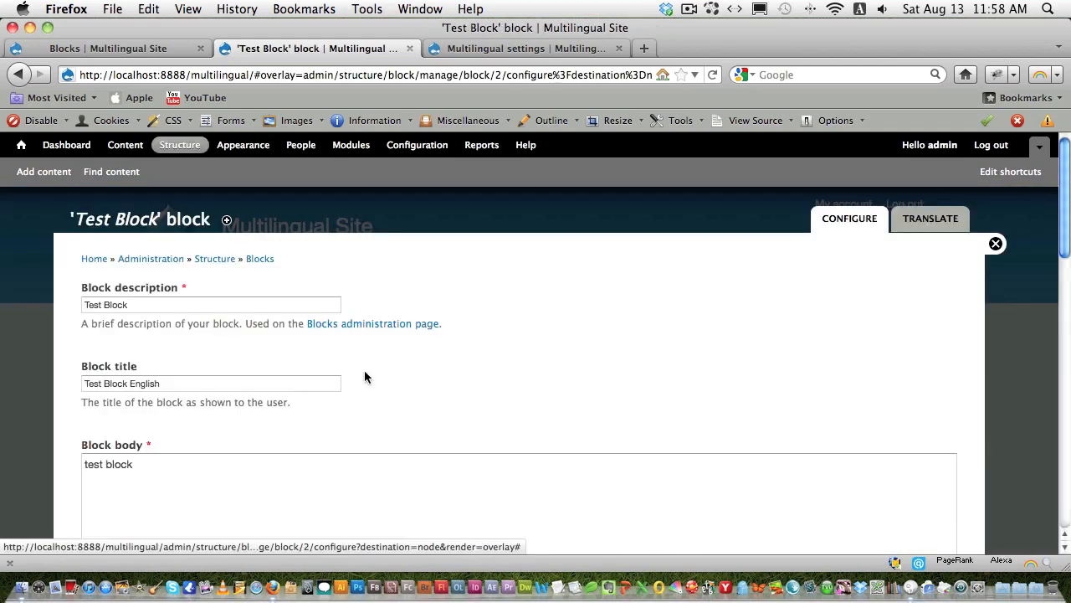
pyautogui.scroll(-5, 401, 393)
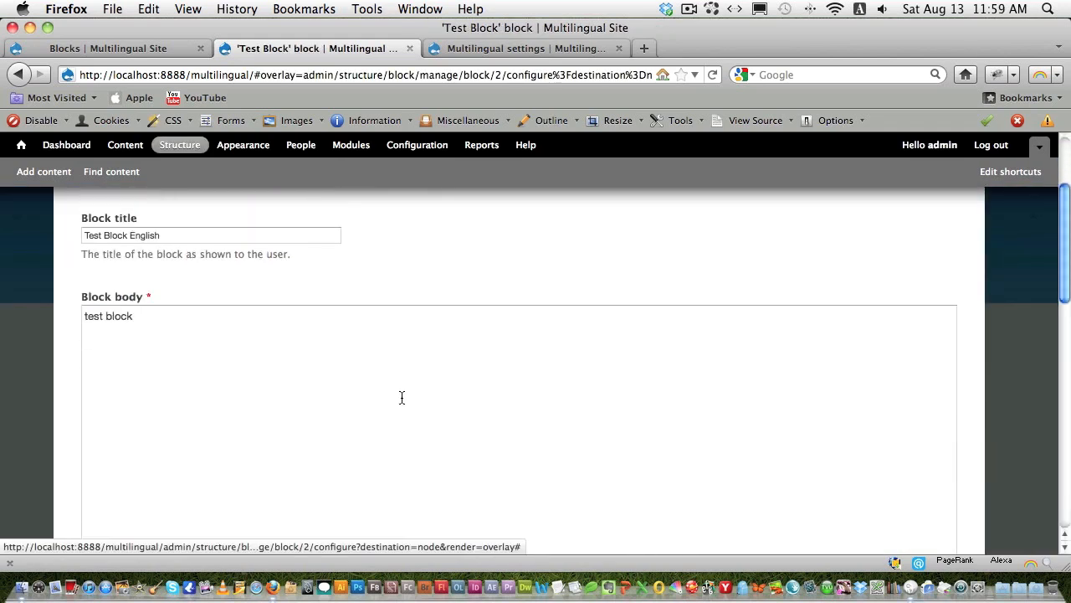
pyautogui.scroll(-10, 401, 397)
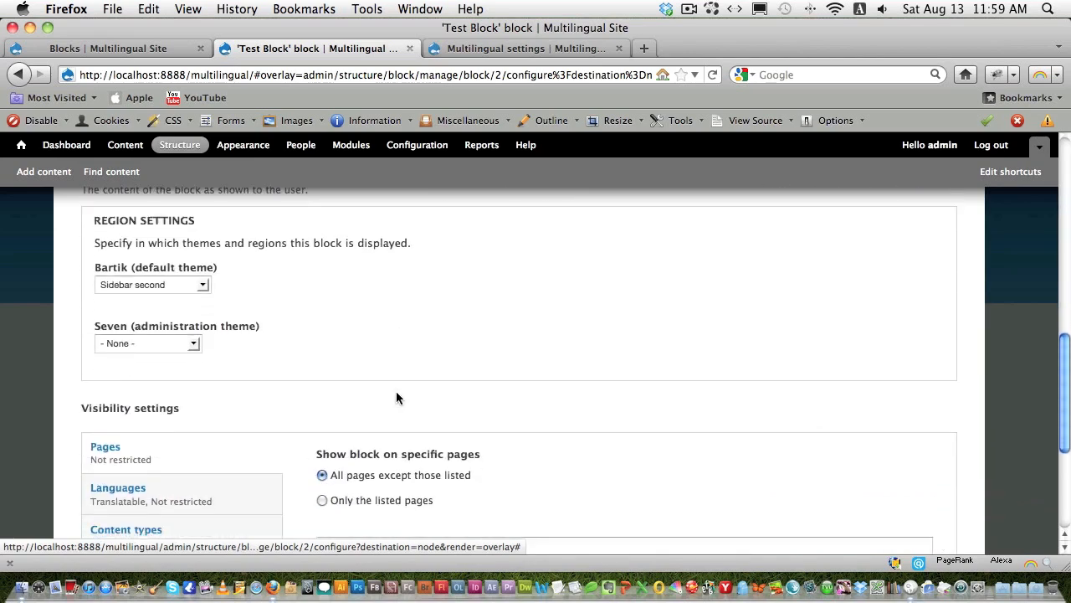
pyautogui.scroll(12, 396, 398)
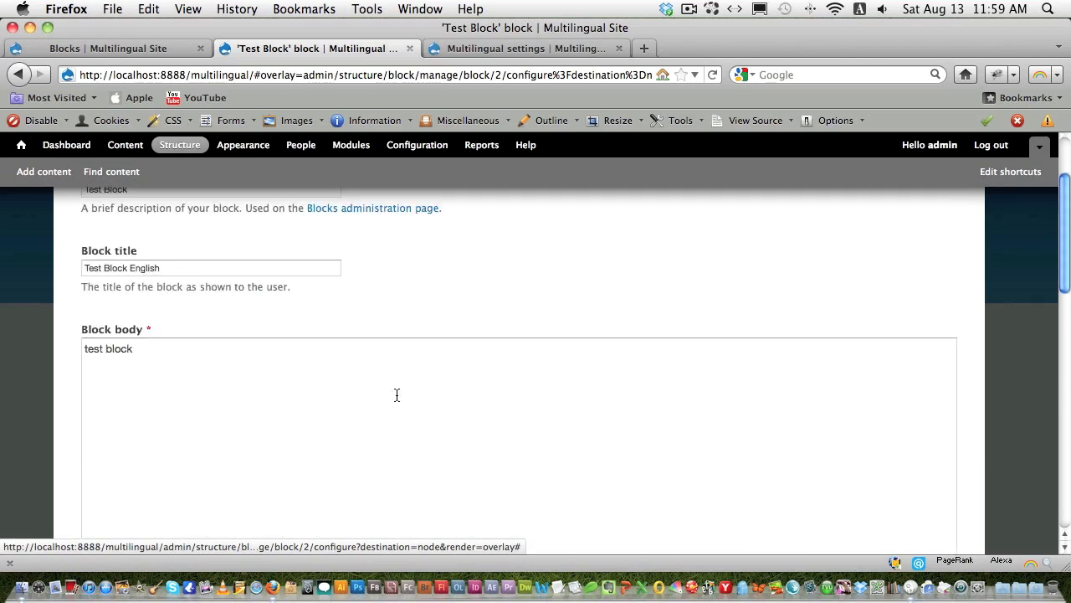
pyautogui.scroll(3, 174, 268)
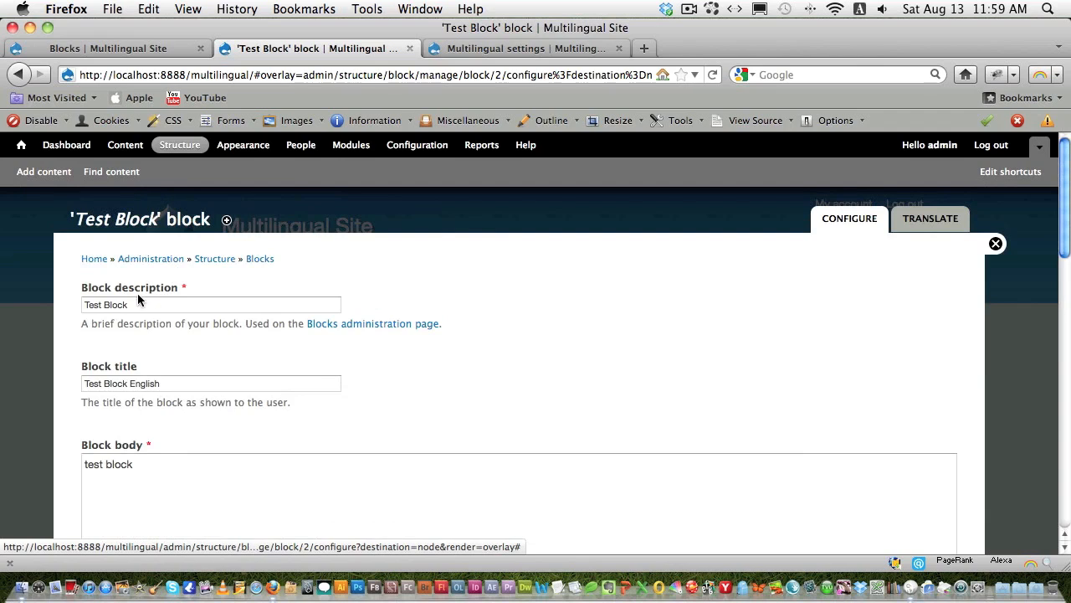
pyautogui.moveTo(147, 310); pyautogui.dragTo(81, 308)
pyautogui.scroll(-3, 179, 318)
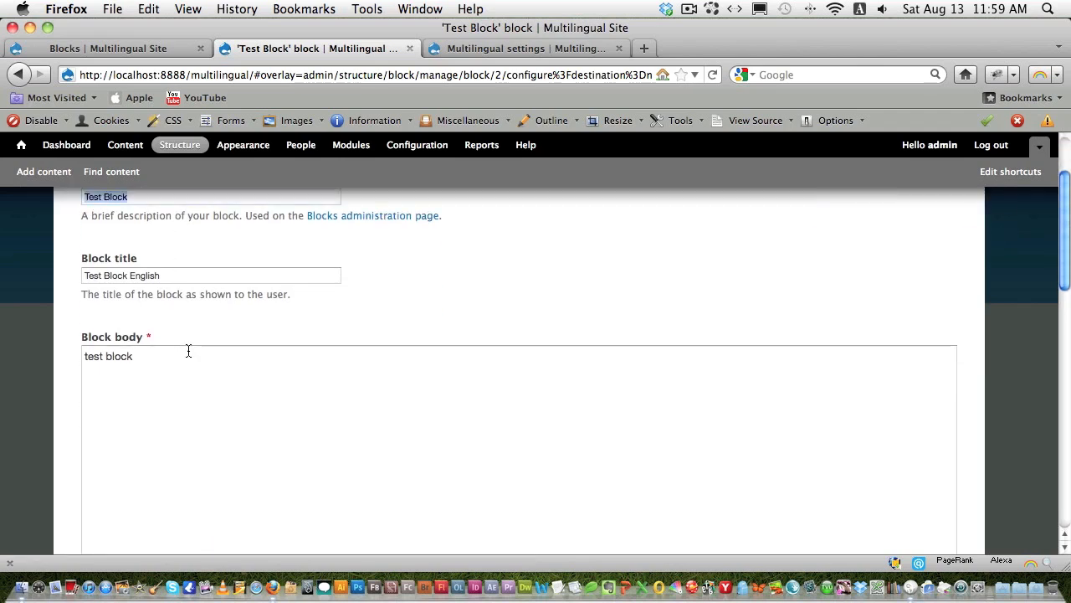
pyautogui.moveTo(187, 355); pyautogui.dragTo(70, 355)
pyautogui.scroll(-6, 251, 356)
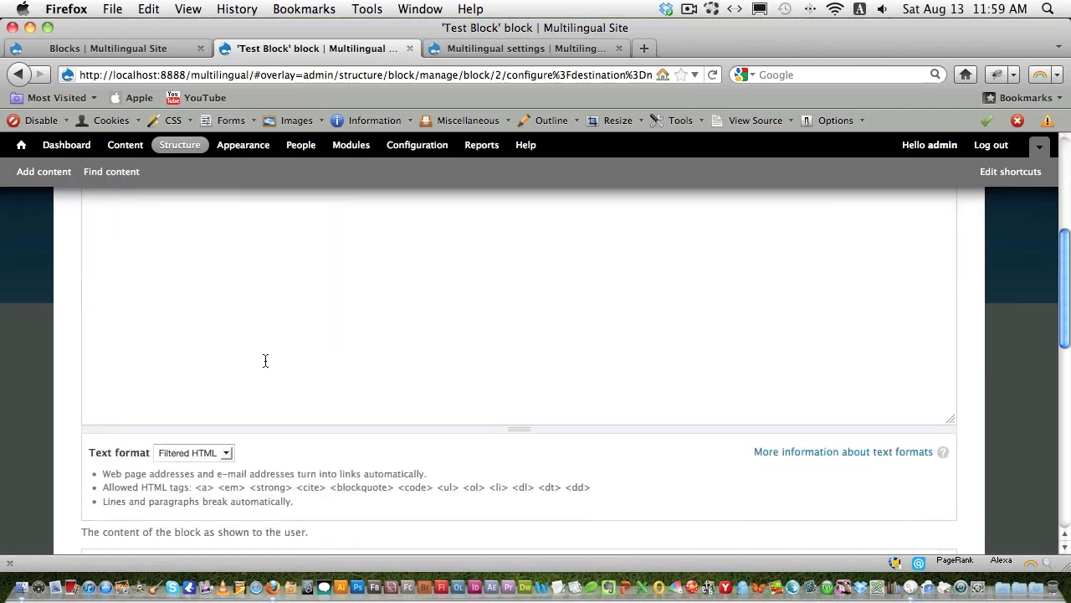
pyautogui.scroll(5, 272, 362)
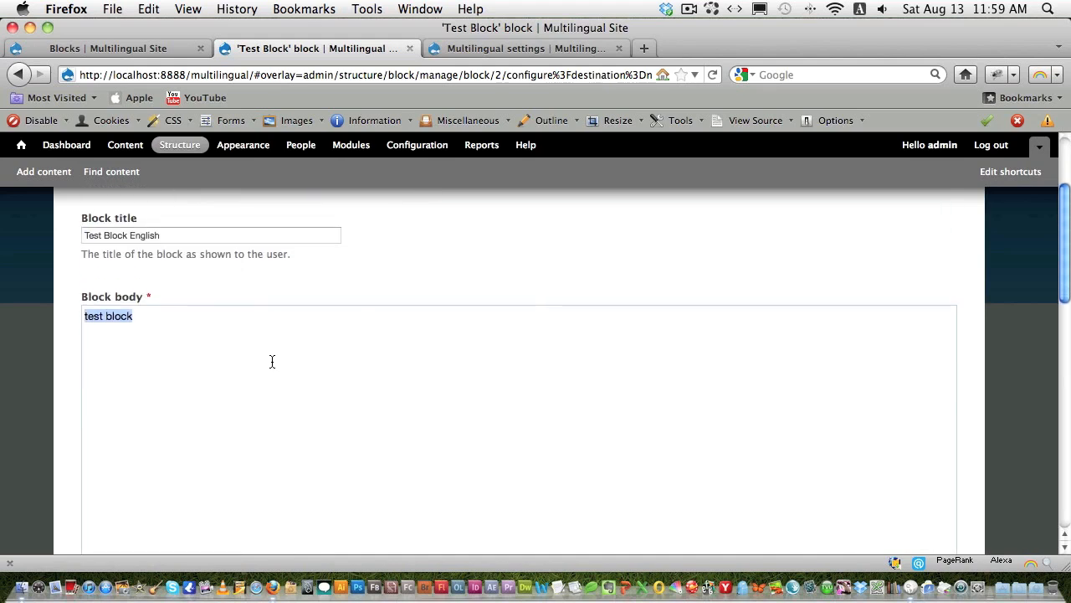
pyautogui.scroll(-1, 272, 361)
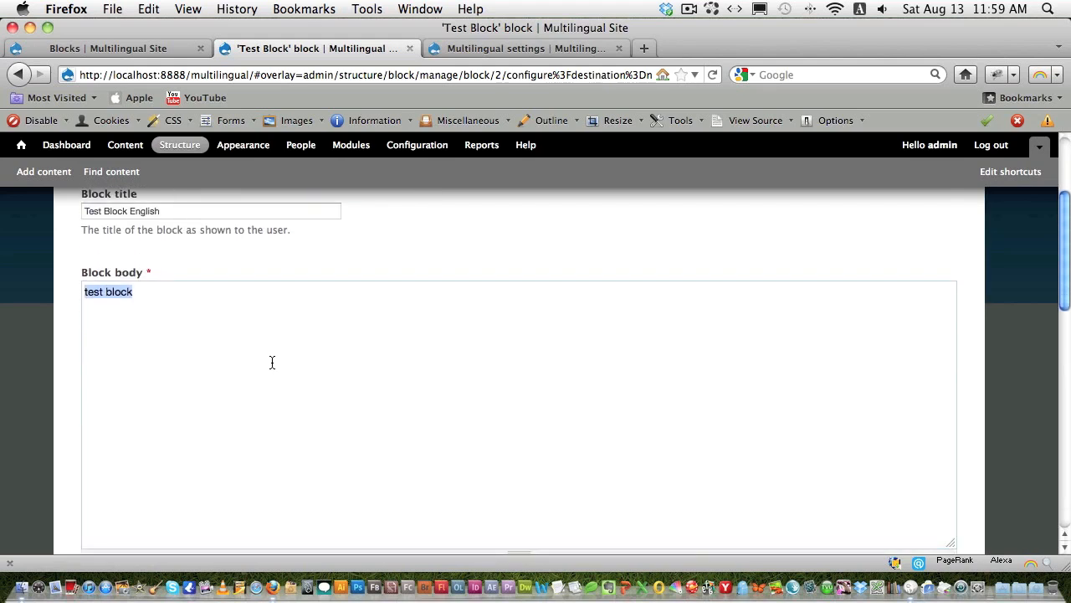
pyautogui.scroll(-5, 272, 361)
pyautogui.scroll(-2, 272, 362)
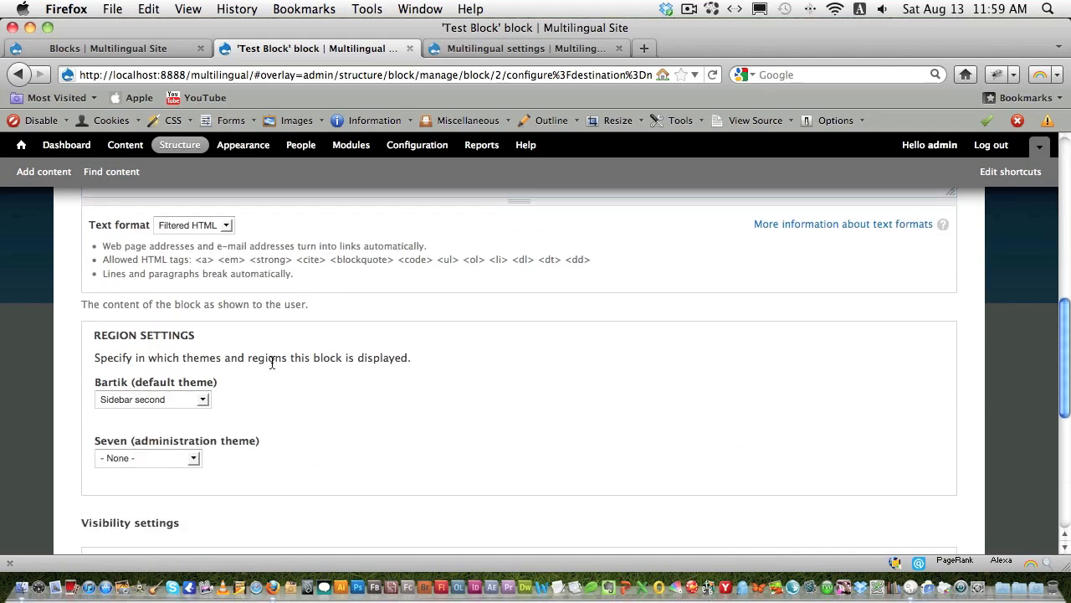
pyautogui.scroll(10, 272, 362)
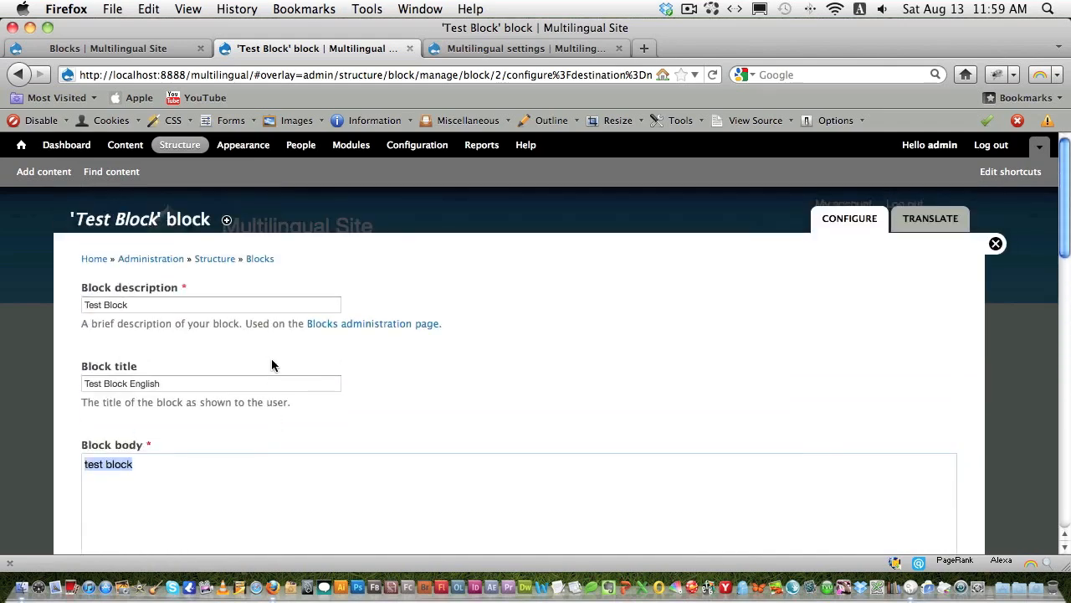
# Look through the site's block list by region and return to the English front page
pyautogui.click(268, 259)
pyautogui.scroll(-5, 285, 334)
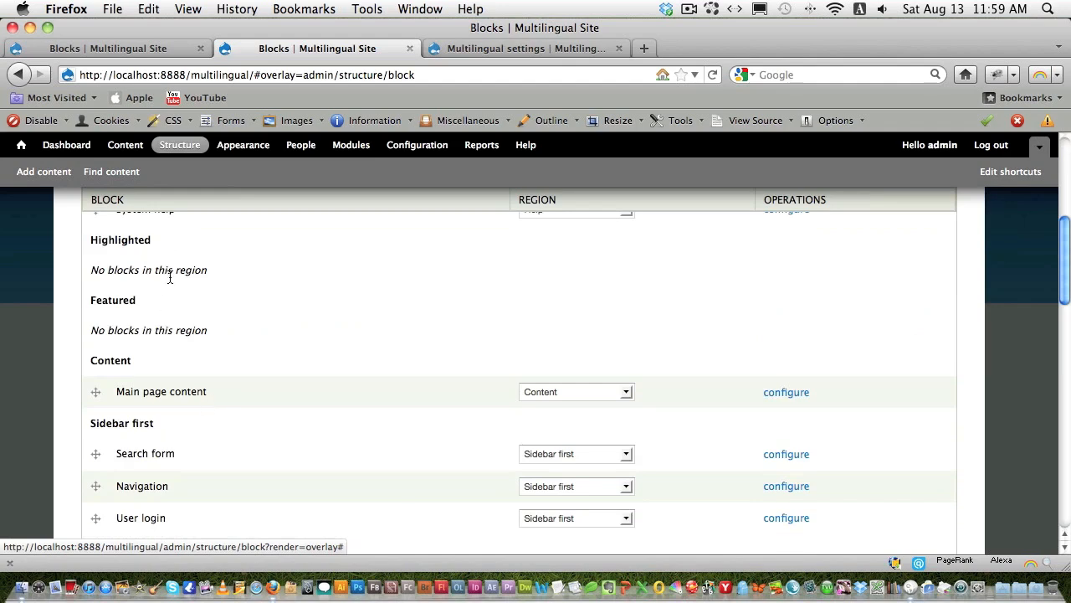
pyautogui.scroll(-15, 199, 344)
pyautogui.scroll(20, 233, 315)
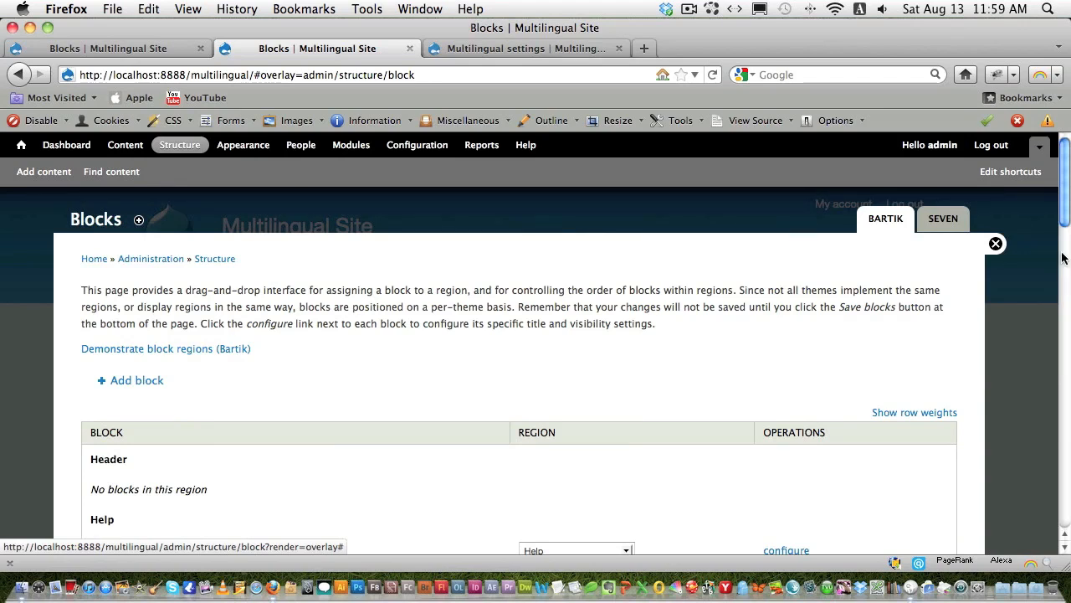
pyautogui.click(996, 244)
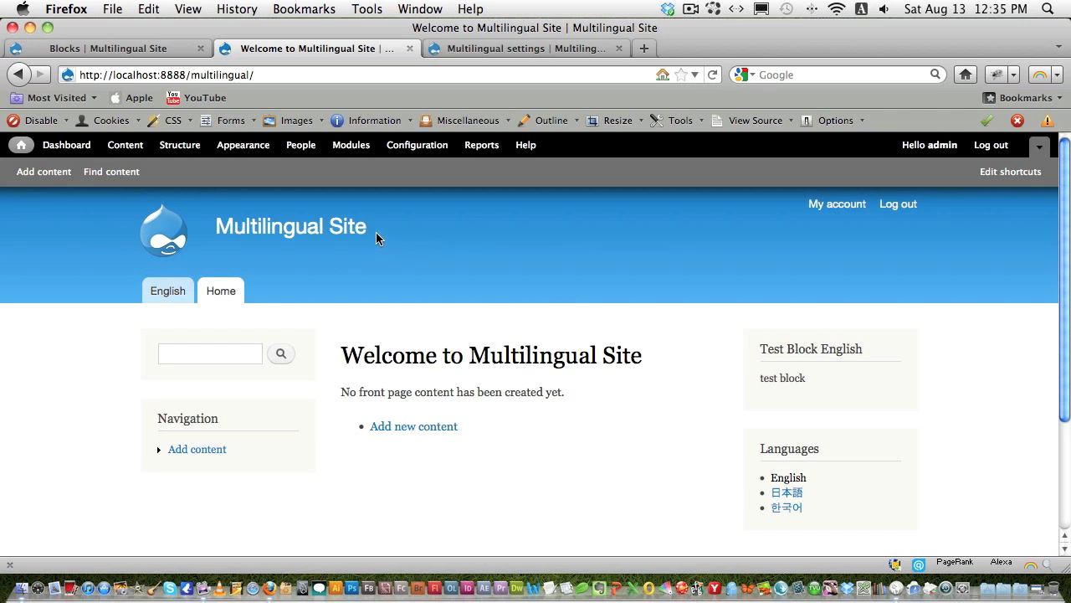
# Compare the site name in the header on the English, Japanese and Korean front pages
pyautogui.moveTo(375, 223); pyautogui.dragTo(215, 226)
pyautogui.click(212, 226)
pyautogui.tripleClick(214, 225)
pyautogui.click(331, 273)
pyautogui.moveTo(379, 238); pyautogui.dragTo(226, 240)
pyautogui.click(451, 249)
pyautogui.click(779, 493)
pyautogui.moveTo(373, 224)
pyautogui.mouseDown()
pyautogui.moveTo(215, 229)
pyautogui.moveTo(379, 242)
pyautogui.mouseUp()
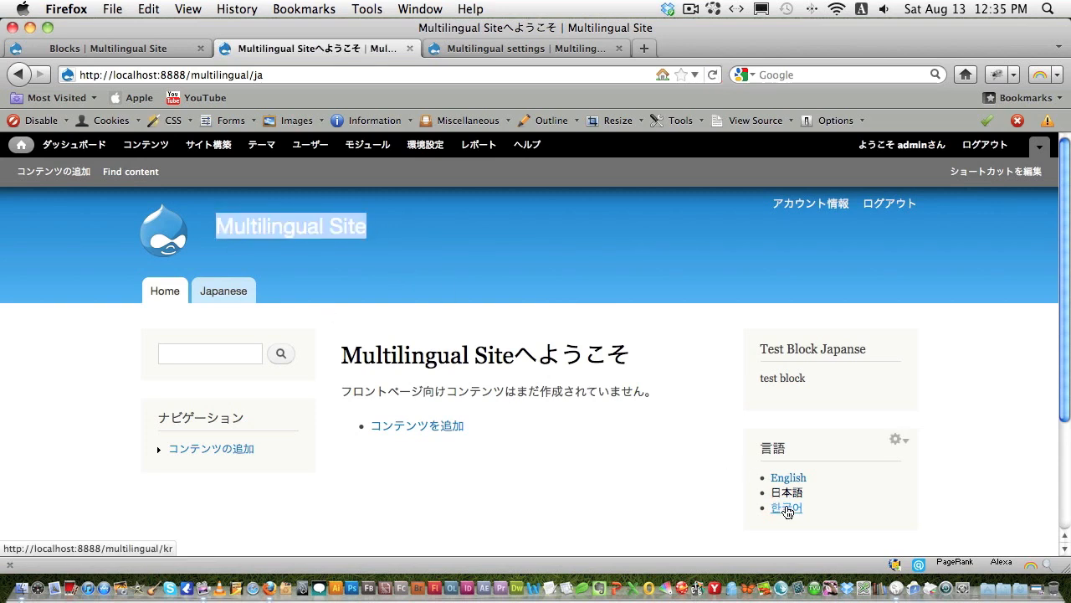
pyautogui.click(786, 509)
pyautogui.moveTo(475, 231); pyautogui.dragTo(371, 224)
pyautogui.click(207, 229)
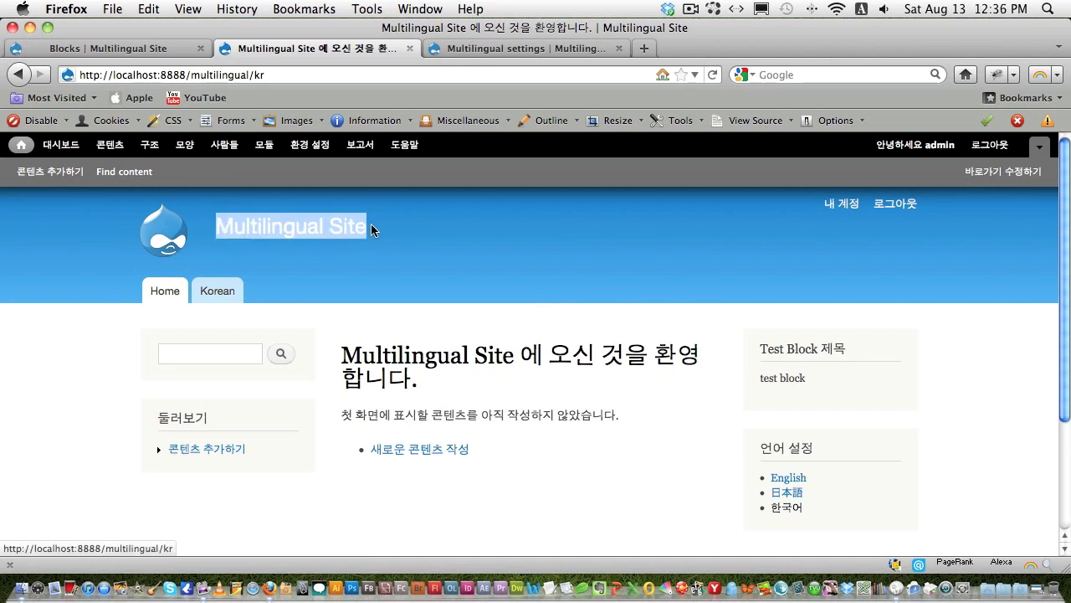
pyautogui.click(406, 222)
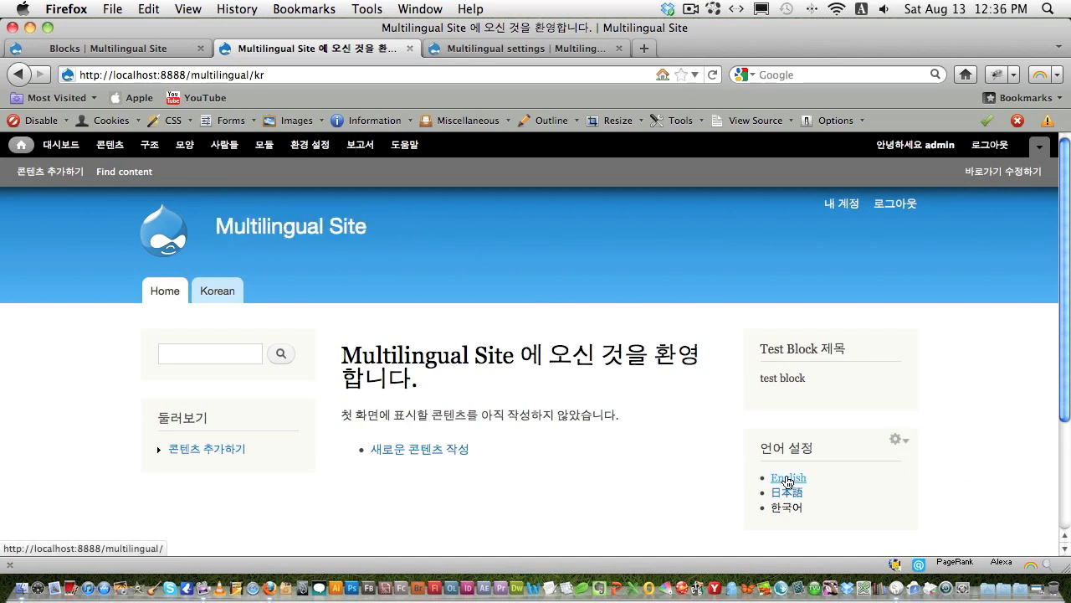
pyautogui.click(786, 482)
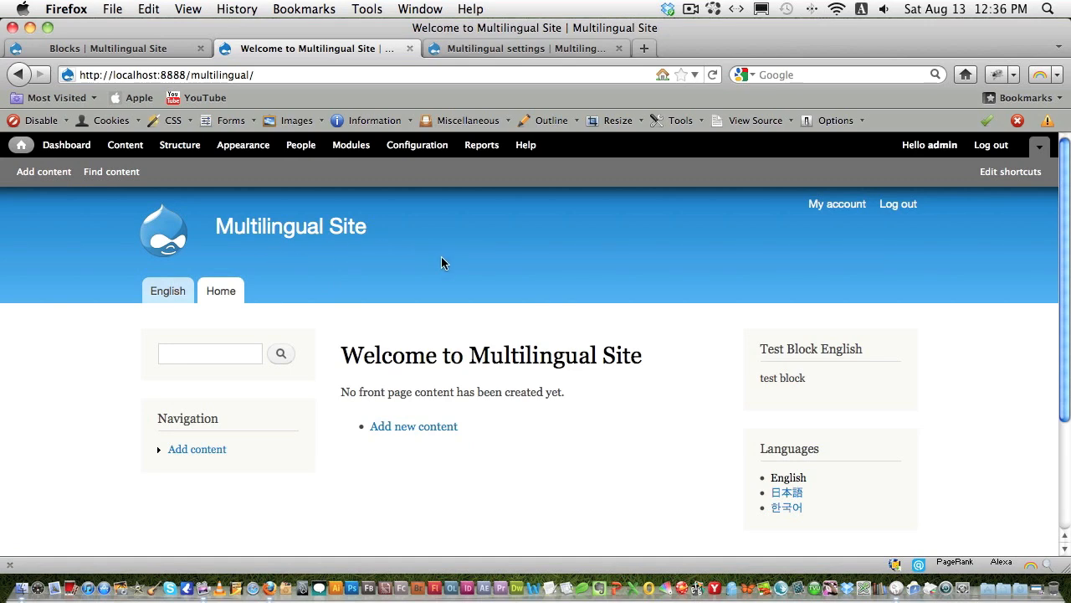
# Set the Japanese site name to "Multilingual Site Japanese" in the site information settings and save the configuration
pyautogui.click(417, 147)
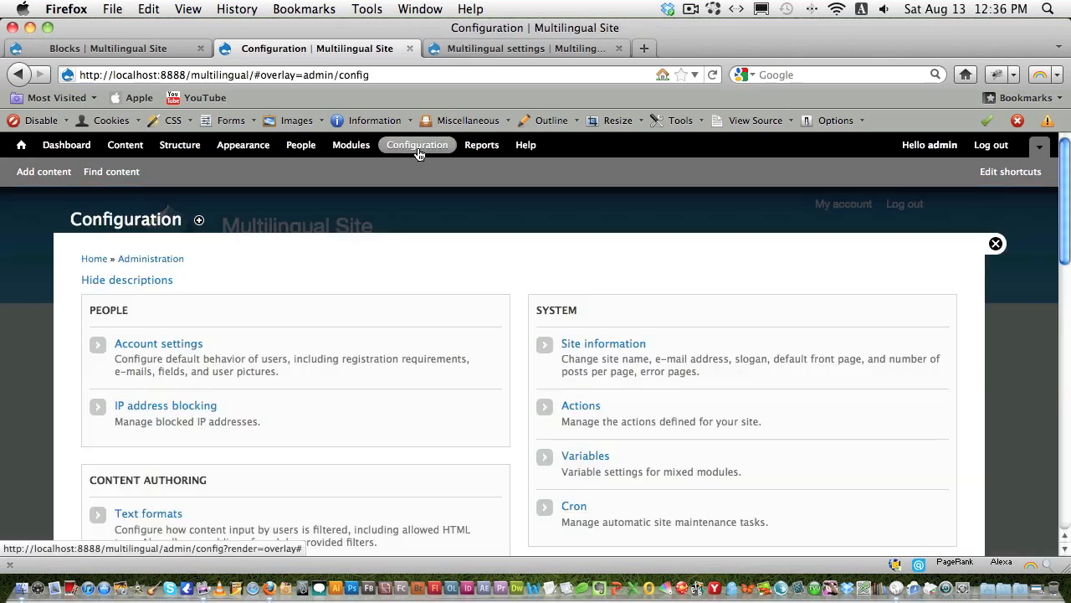
pyautogui.click(604, 344)
pyautogui.scroll(-2, 606, 348)
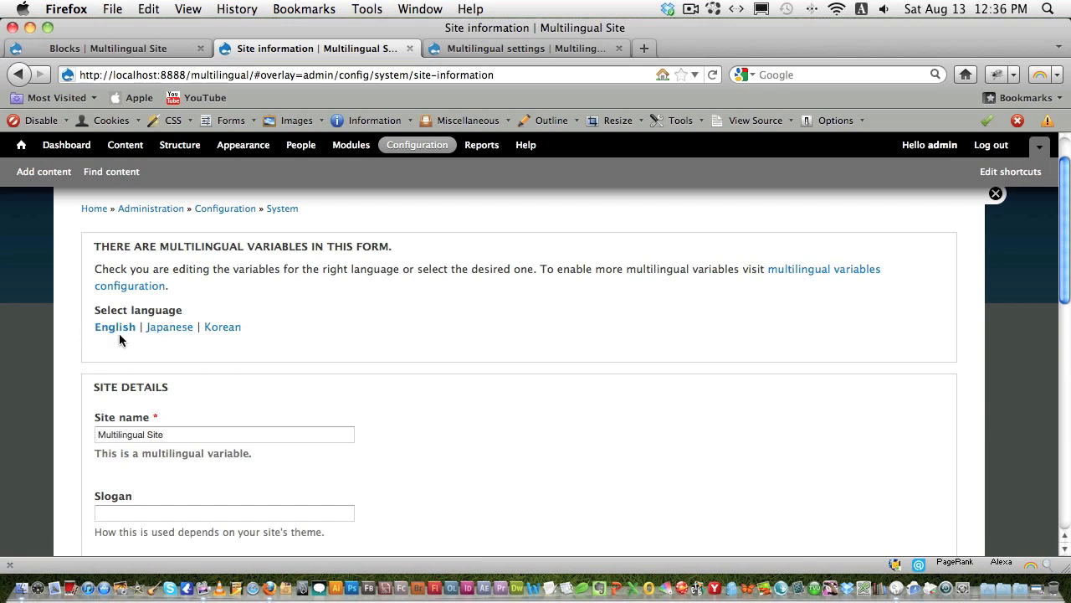
pyautogui.click(171, 327)
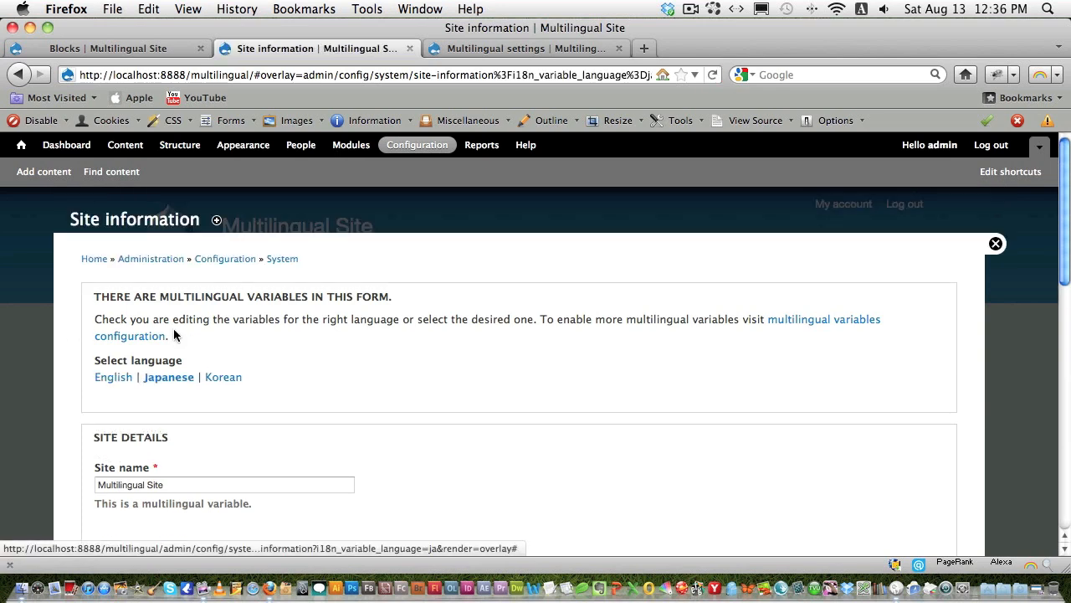
pyautogui.click(202, 487)
pyautogui.write('J')
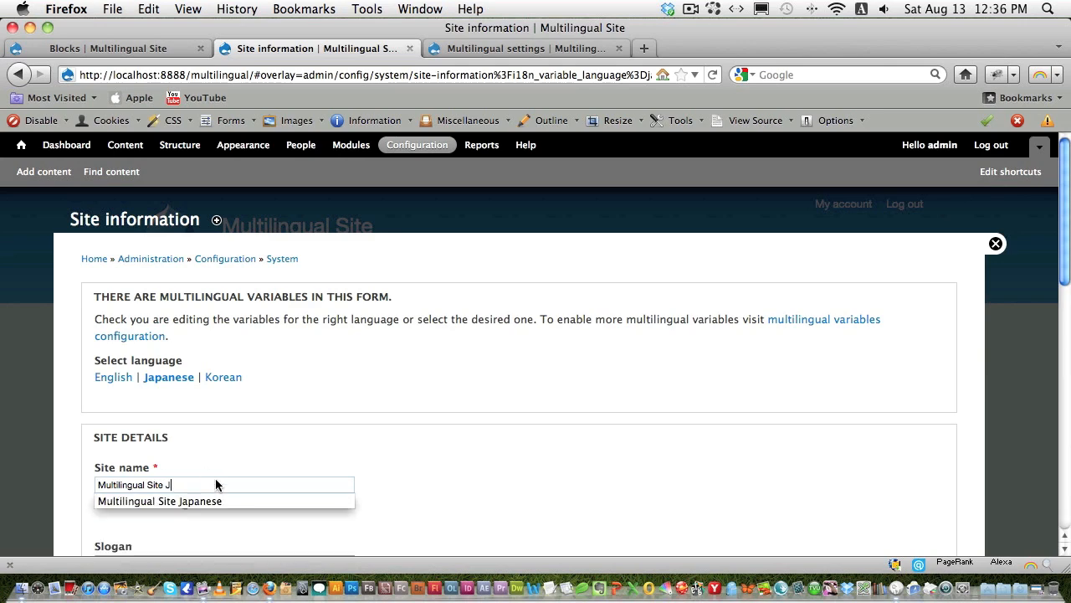
pyautogui.scroll(-15, 363, 503)
pyautogui.click(121, 497)
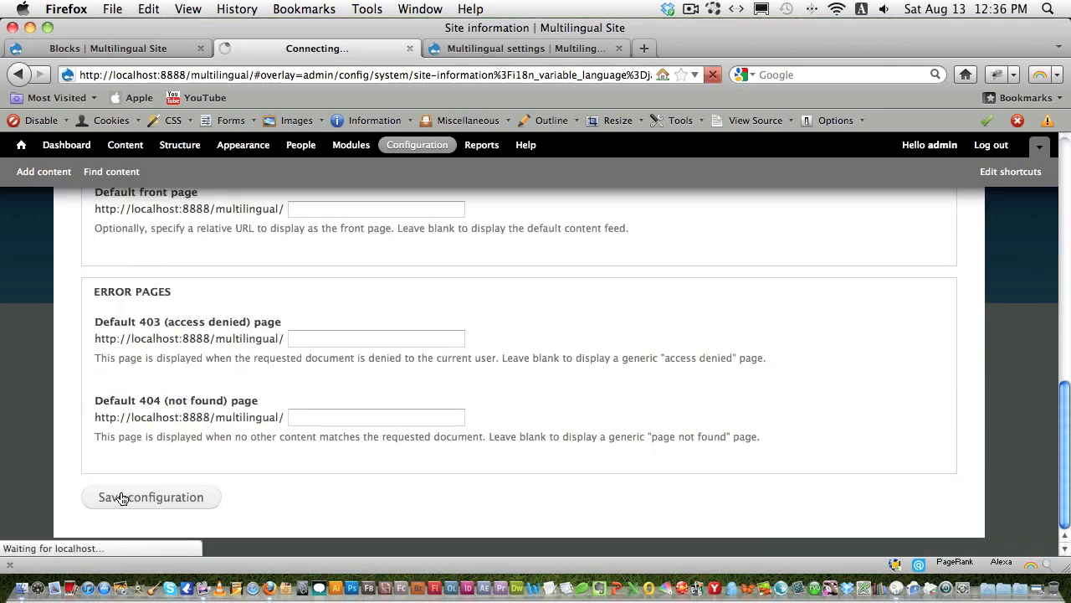
# Set the Korean site name to "Multilingual Site Korean" in the site information settings and save the configuration
pyautogui.click(220, 423)
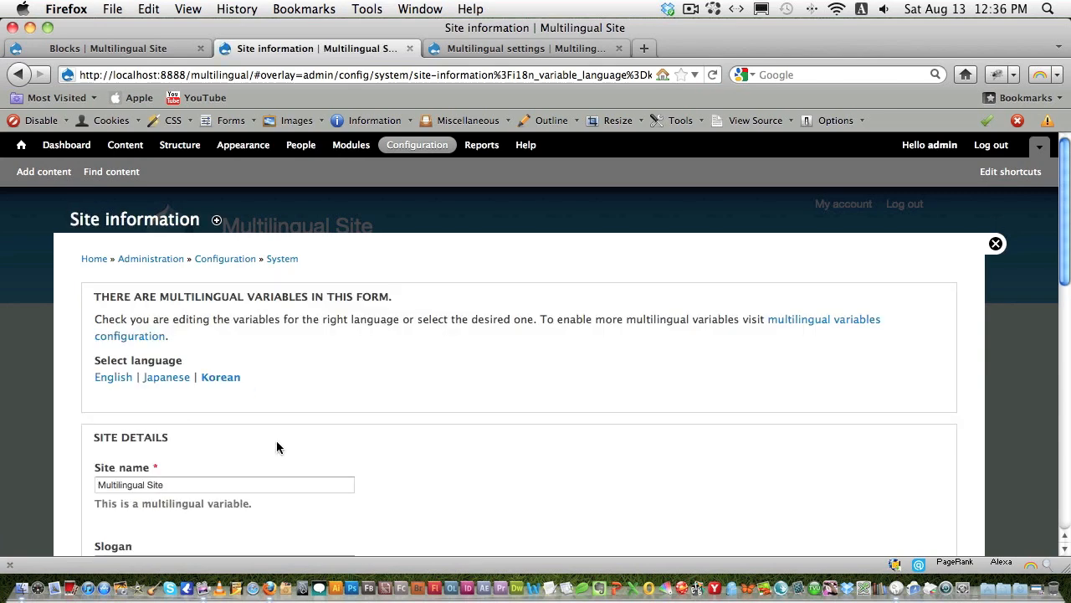
pyautogui.click(199, 487)
pyautogui.write('K')
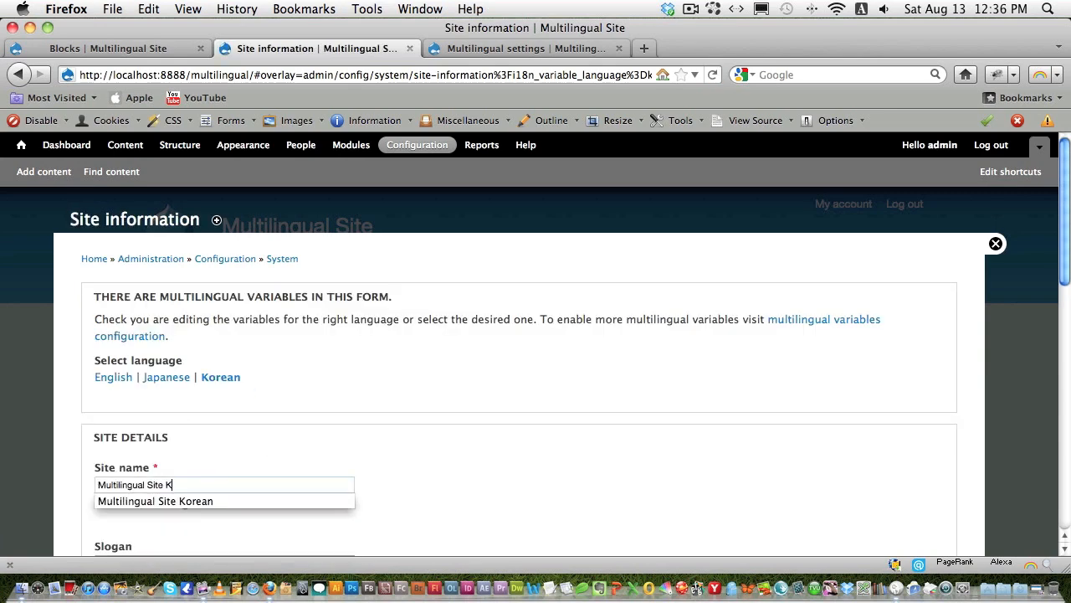
pyautogui.press('Down')
pyautogui.press('Return')
pyautogui.scroll(-15, 395, 512)
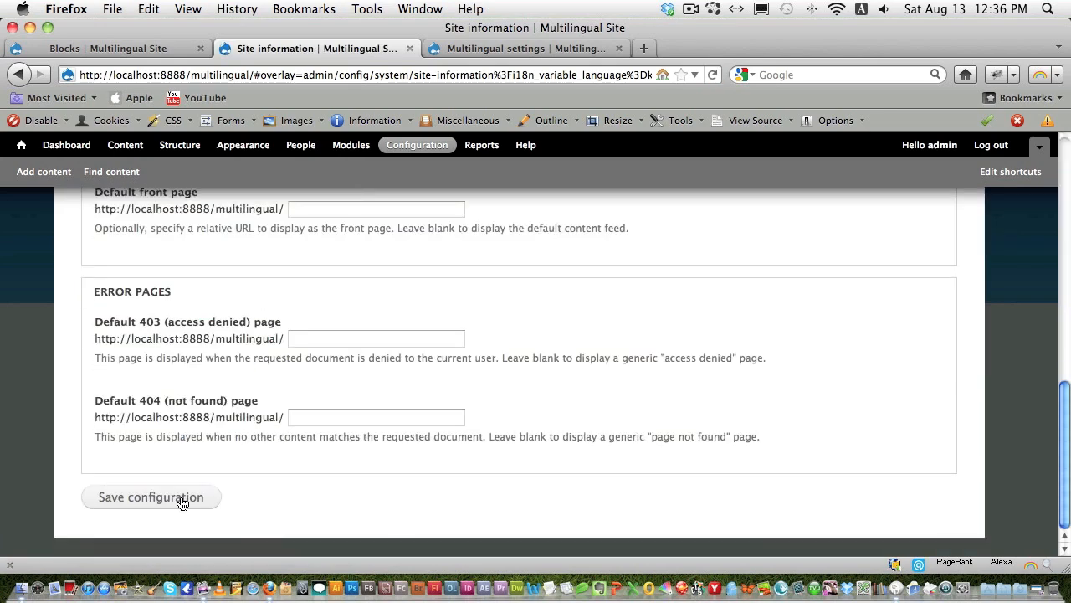
pyautogui.click(151, 498)
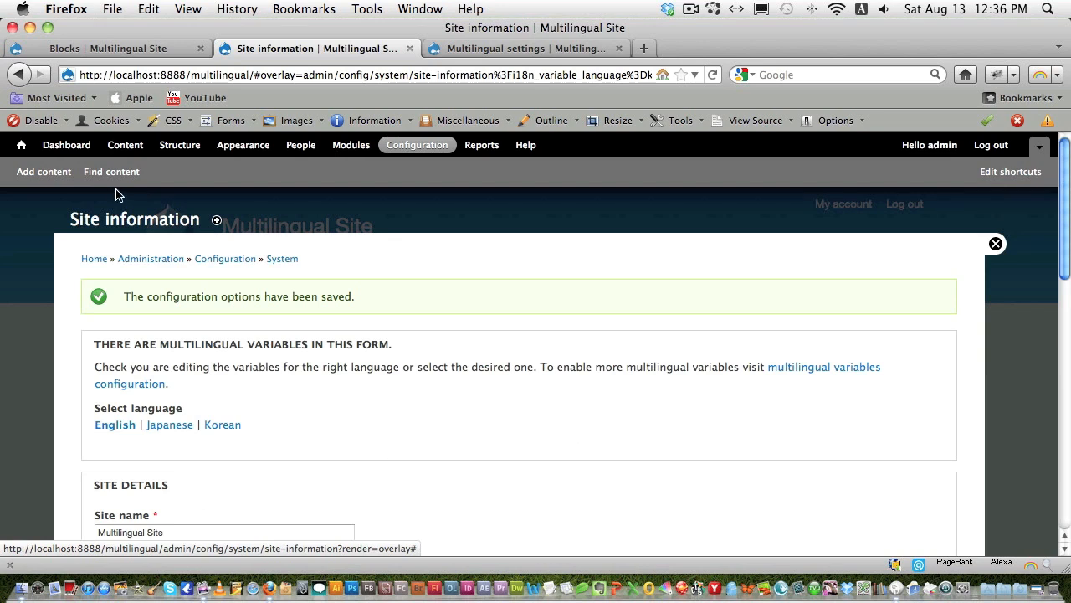
# Check the translated site name in the header of the English, Japanese and Korean front pages
pyautogui.click(20, 146)
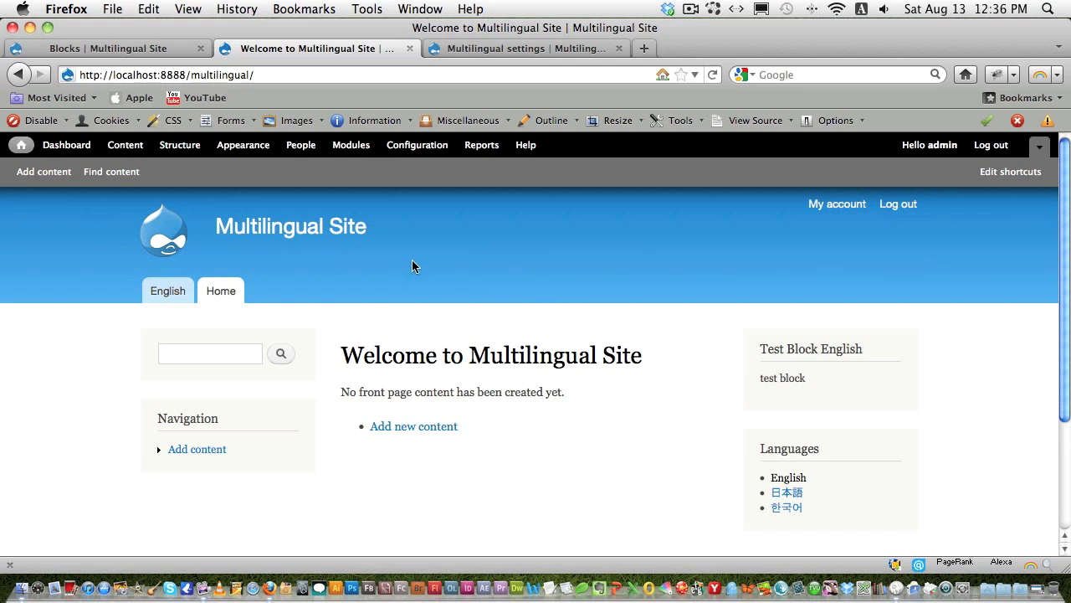
pyautogui.click(793, 493)
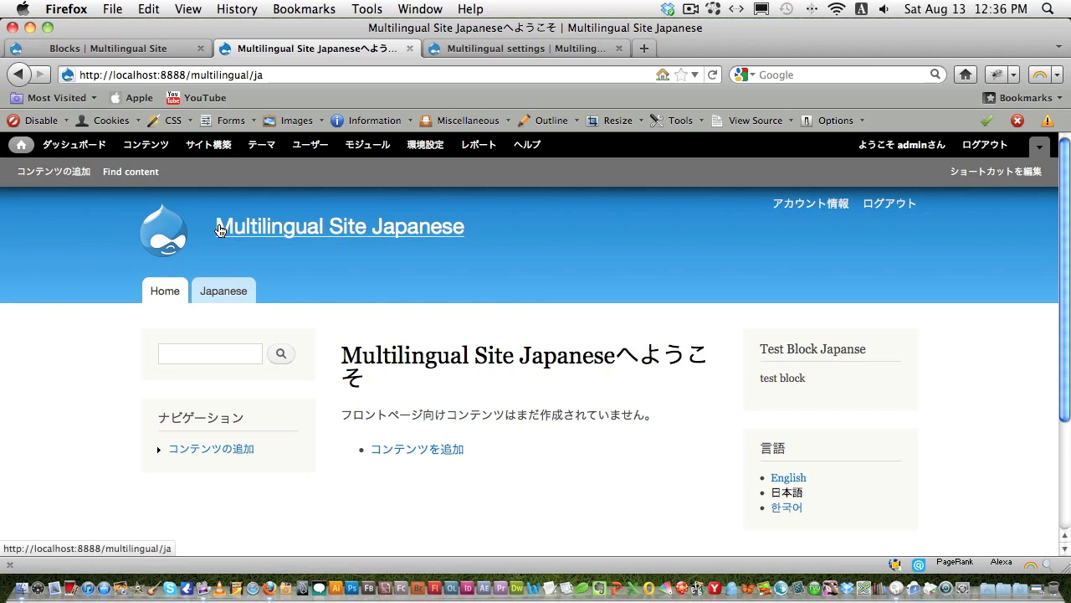
pyautogui.click(795, 511)
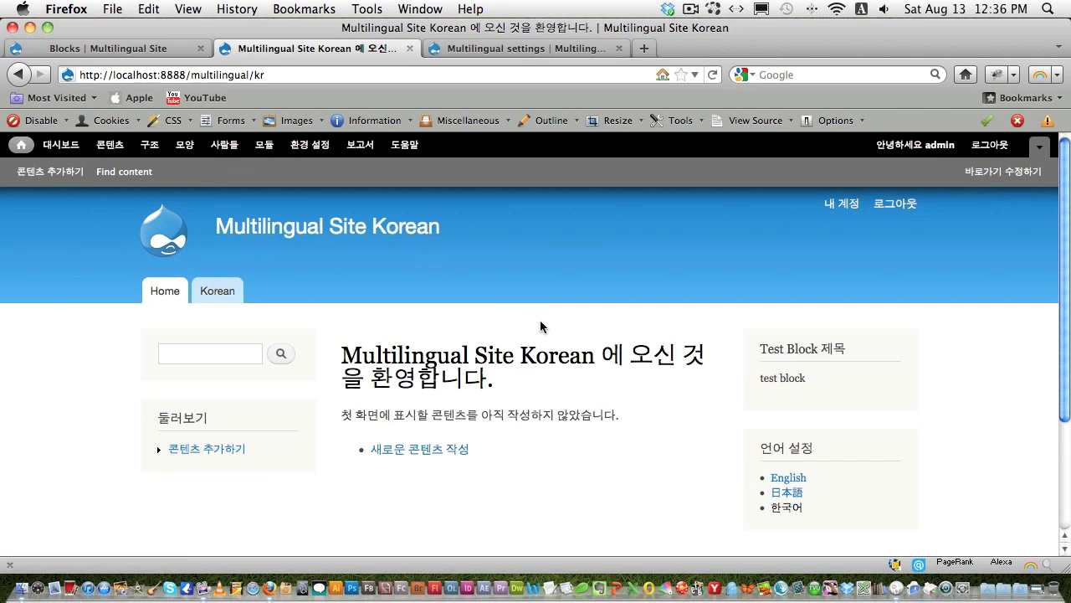
pyautogui.click(790, 479)
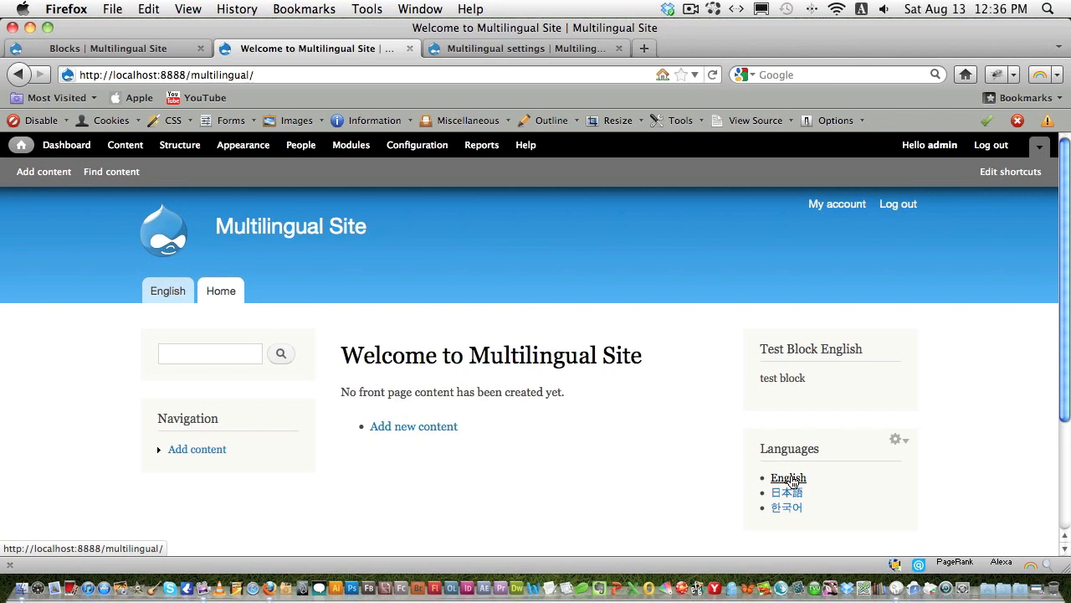
# Review the list of translatable variables in the multilingual settings, save the configuration and return to the English front page
pyautogui.click(421, 147)
pyautogui.scroll(-10, 717, 485)
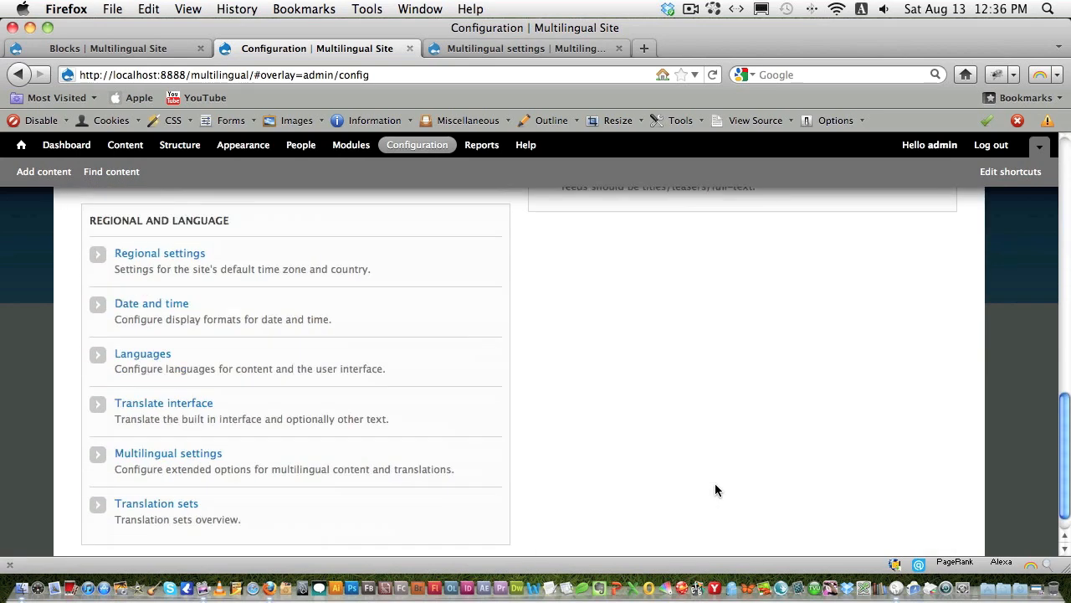
pyautogui.click(183, 425)
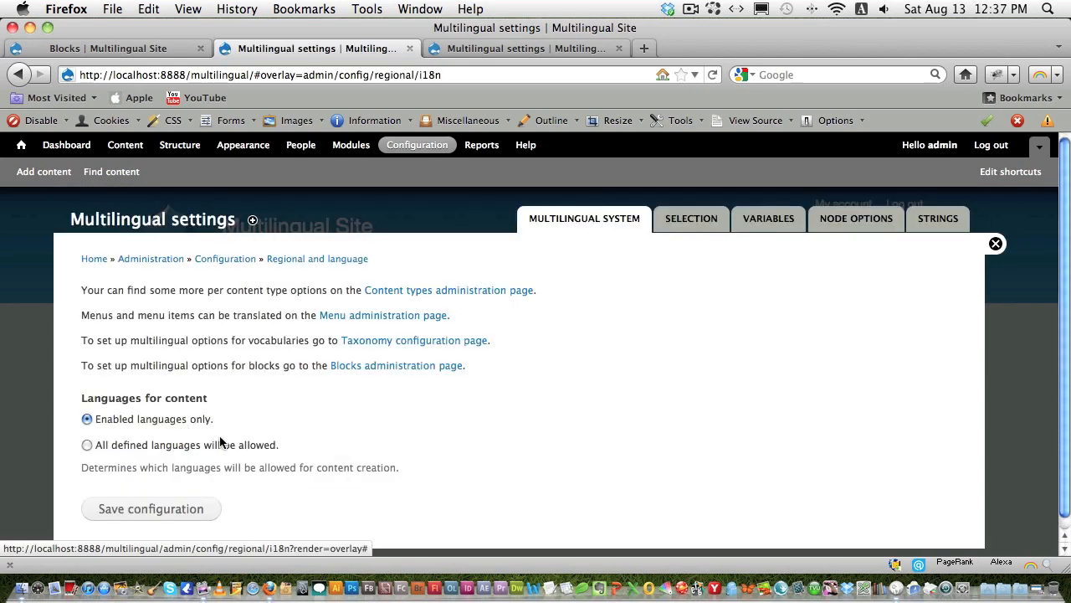
pyautogui.click(768, 218)
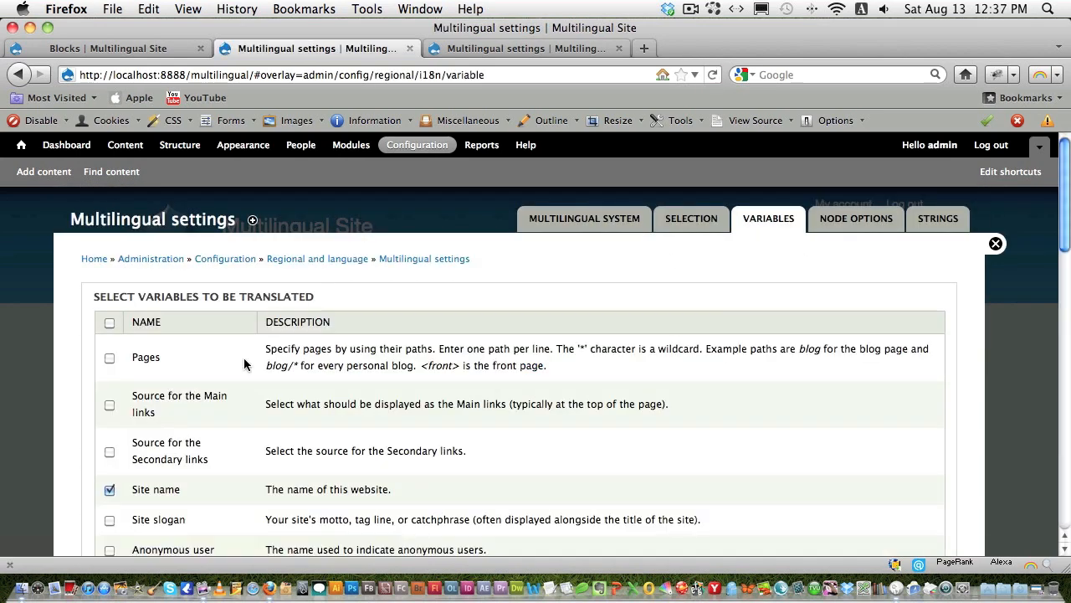
pyautogui.scroll(-1, 244, 361)
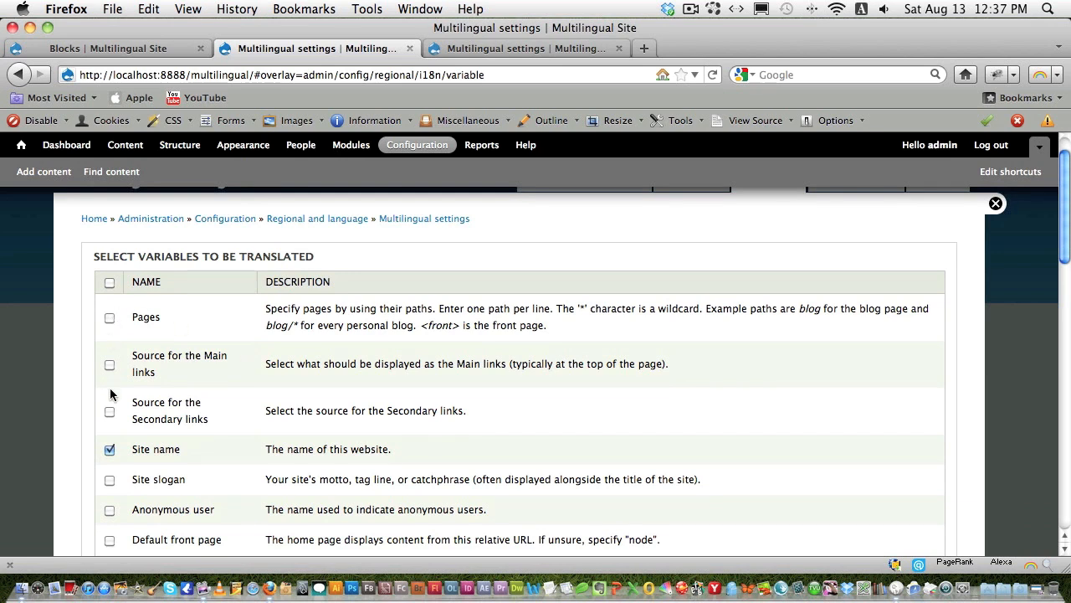
pyautogui.scroll(-1, 111, 394)
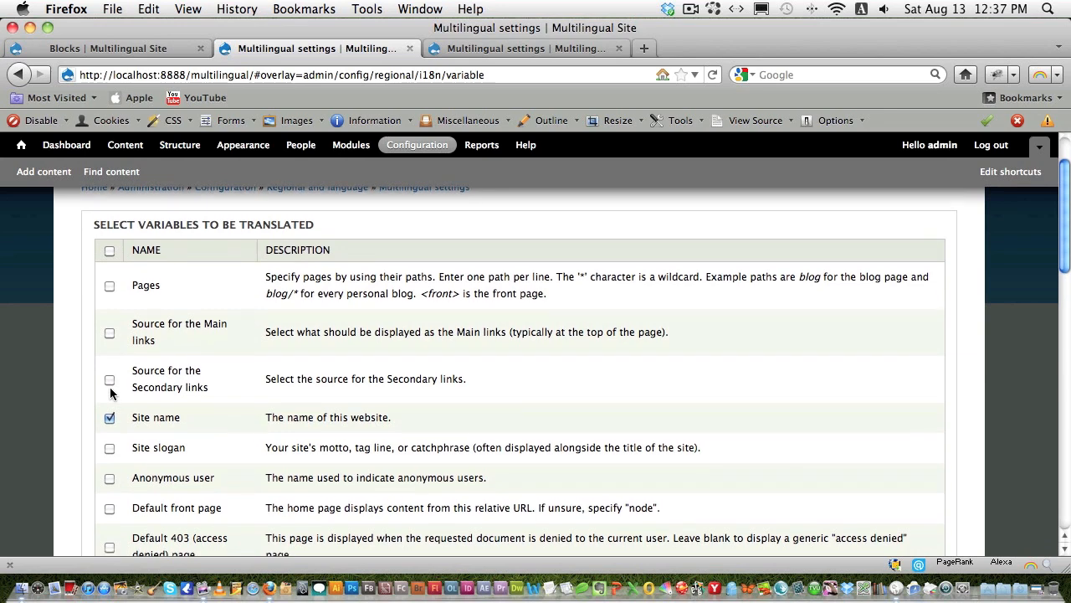
pyautogui.scroll(-1, 110, 393)
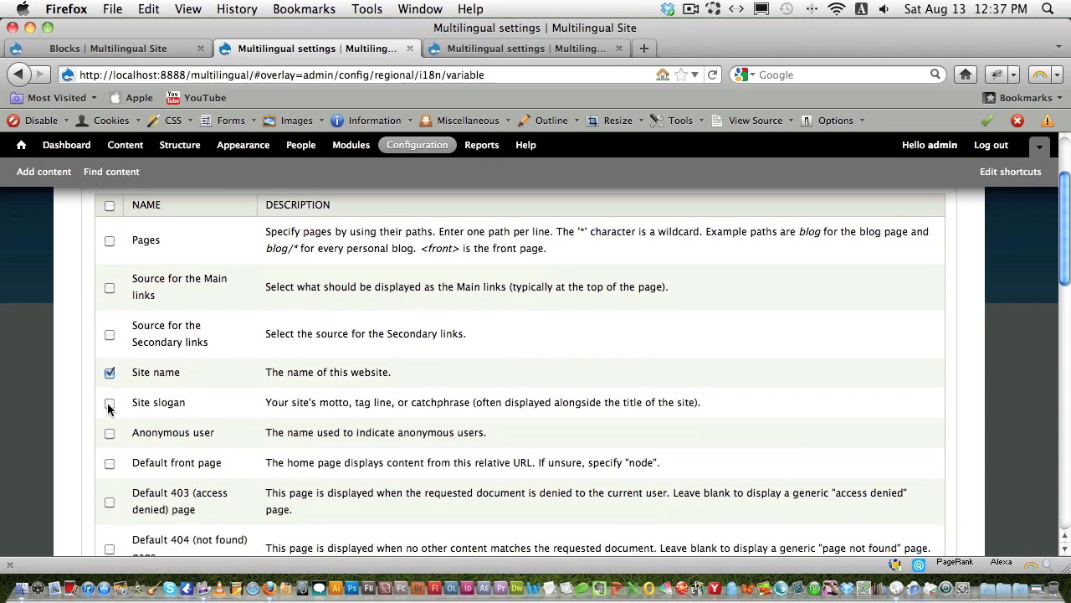
pyautogui.scroll(-3, 167, 407)
pyautogui.scroll(-4, 147, 452)
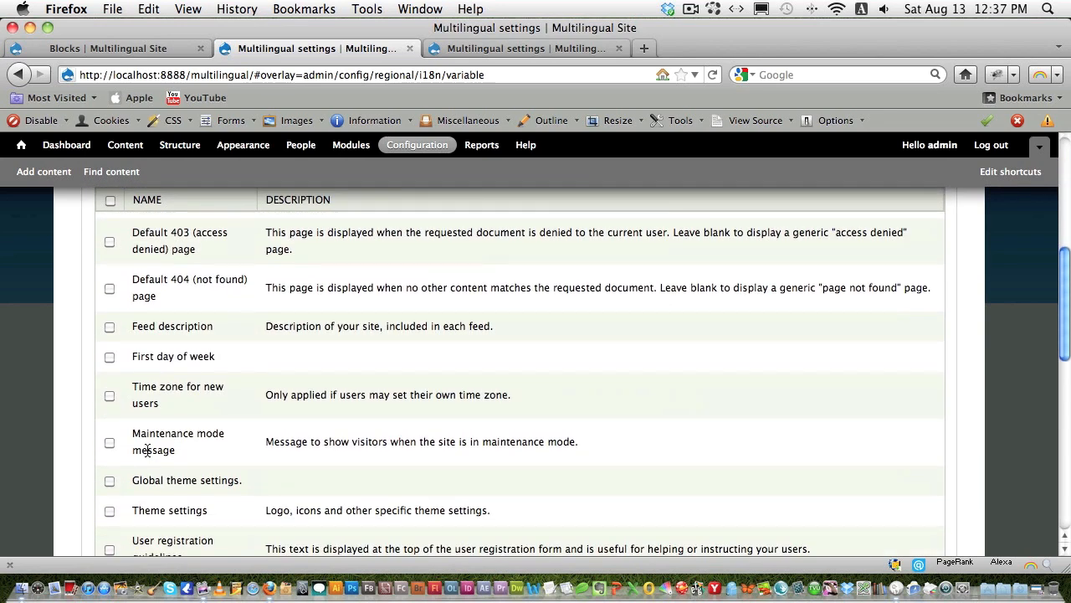
pyautogui.scroll(-4, 143, 456)
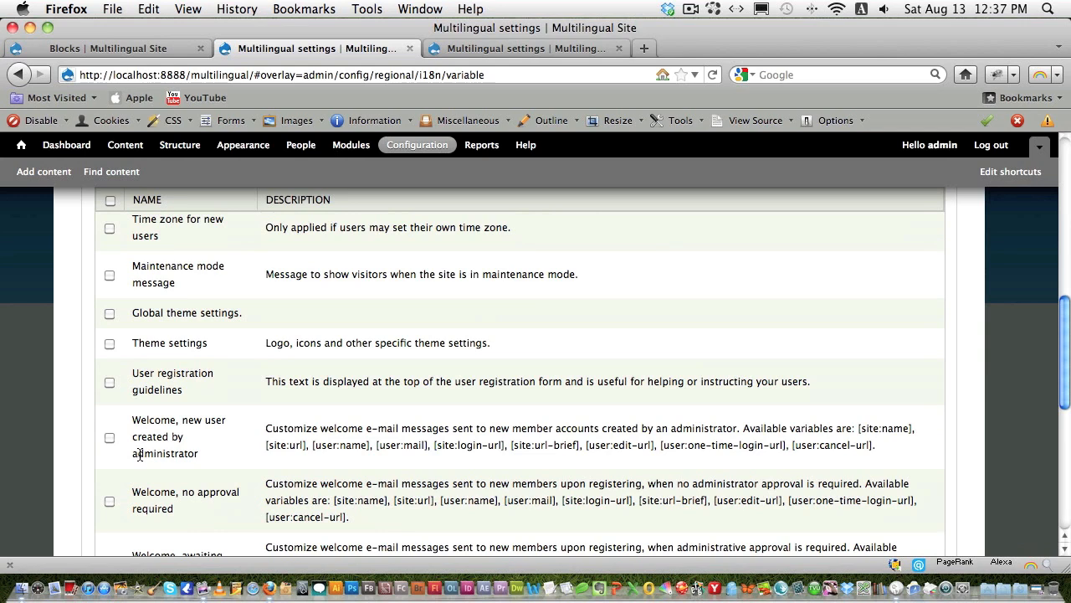
pyautogui.scroll(-10, 139, 454)
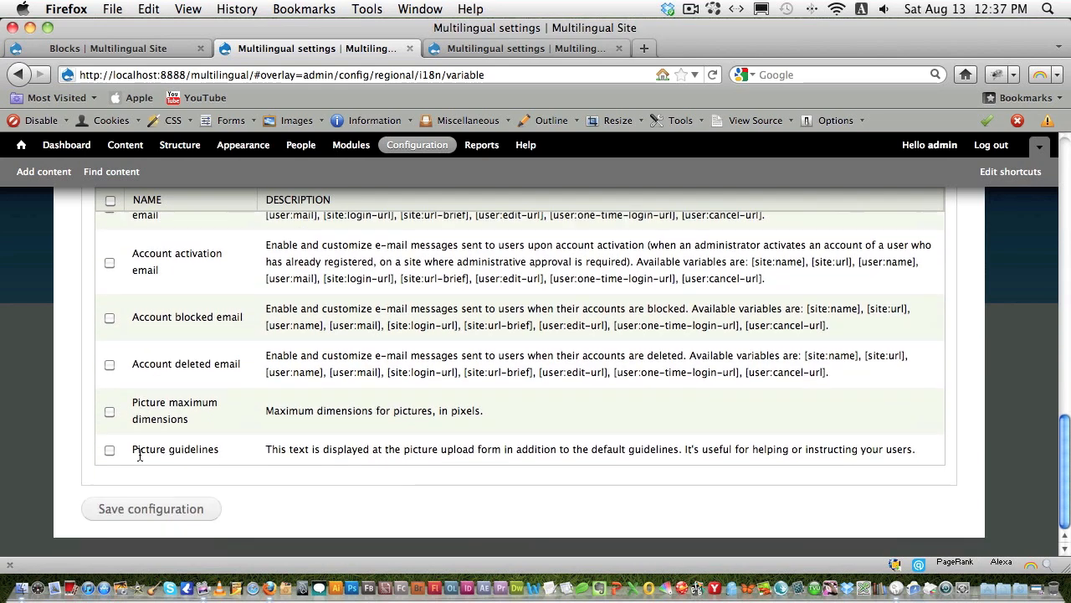
pyautogui.click(159, 508)
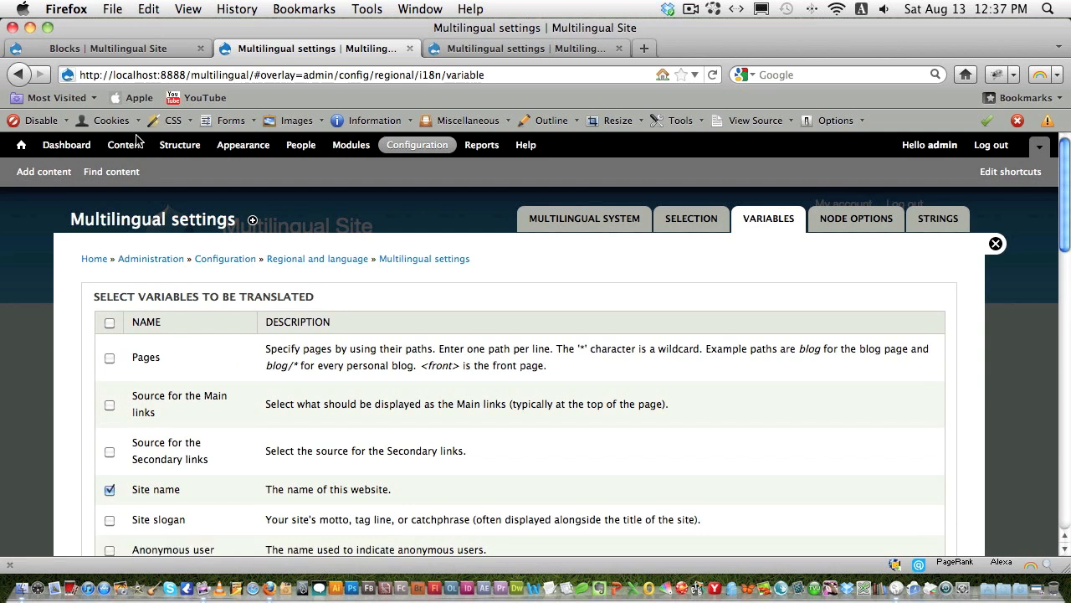
pyautogui.click(16, 148)
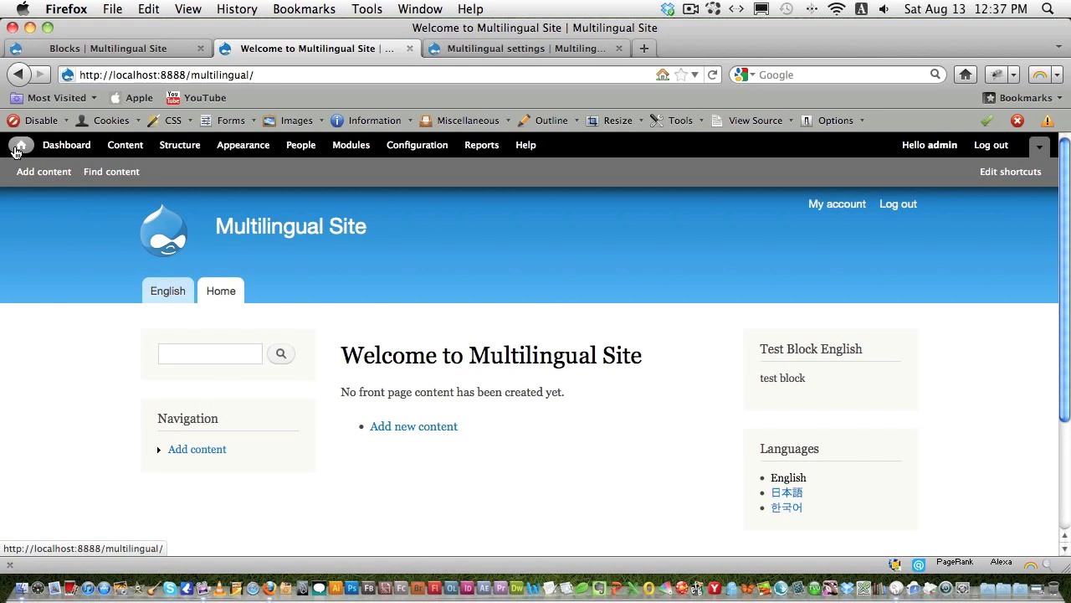